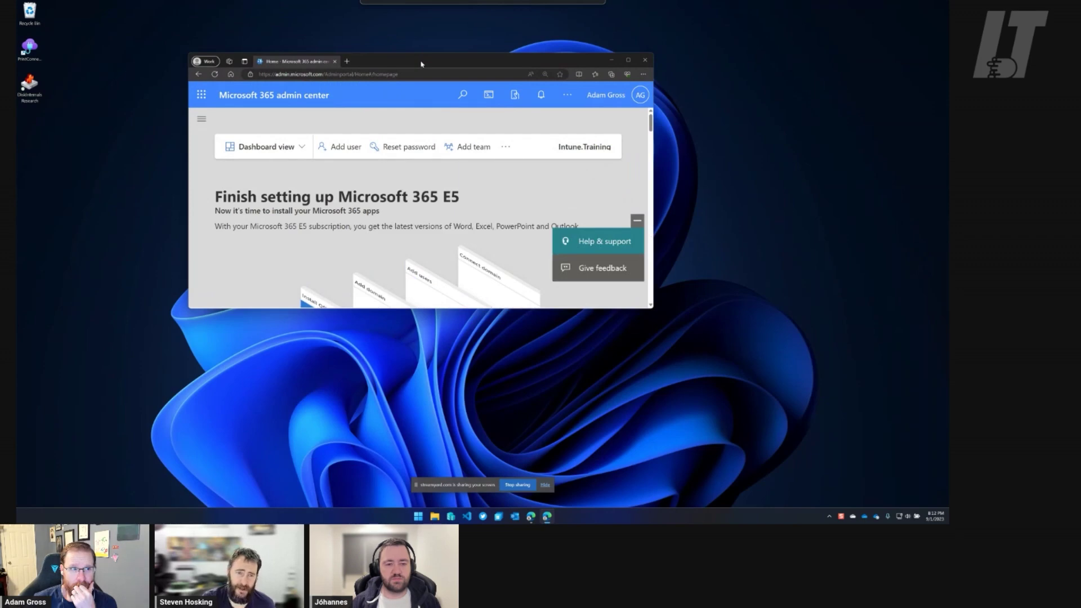
Drag the Microsoft 365 admin center window off the shared screen to leave only the desktop.
left_click_drag(421, 64, 1078, 84)
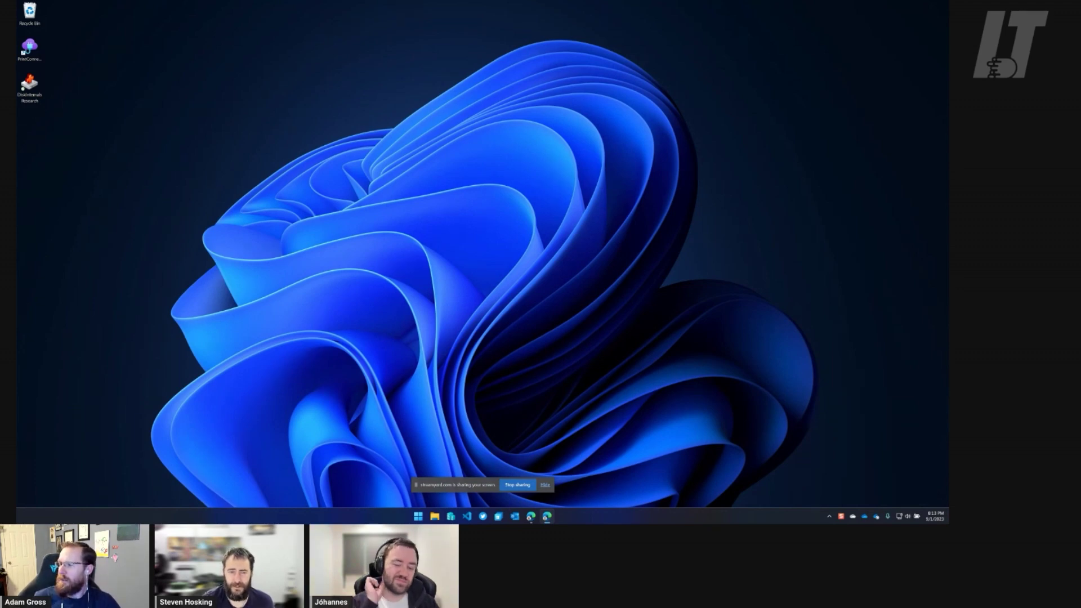
Bring the Entra window on screen full size and open Identity > Settings > Domain names.
left_click_drag(949, 292, 485, 1)
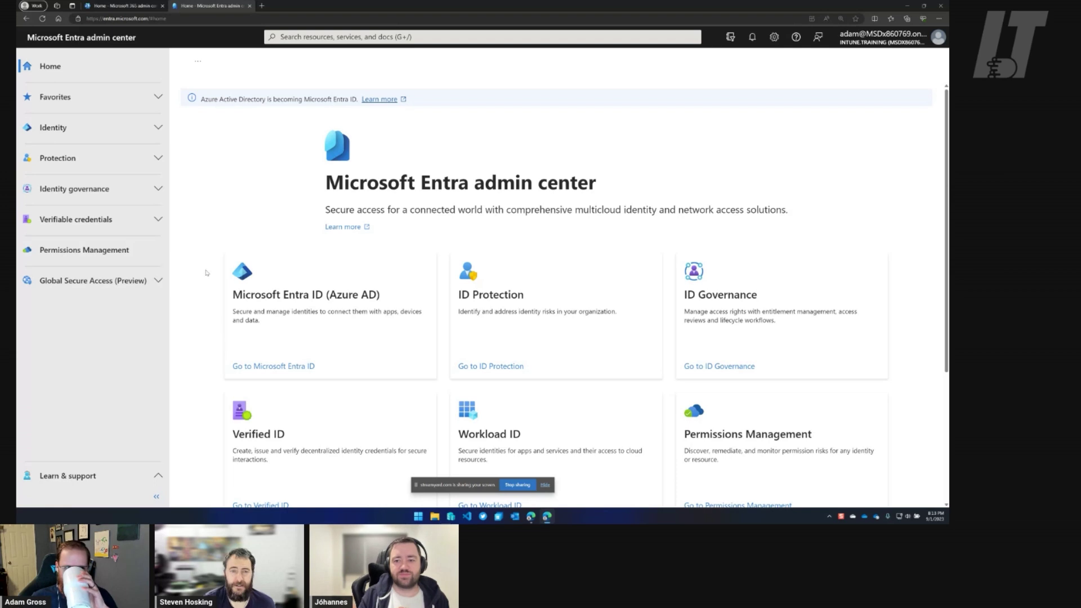
left_click(158, 128)
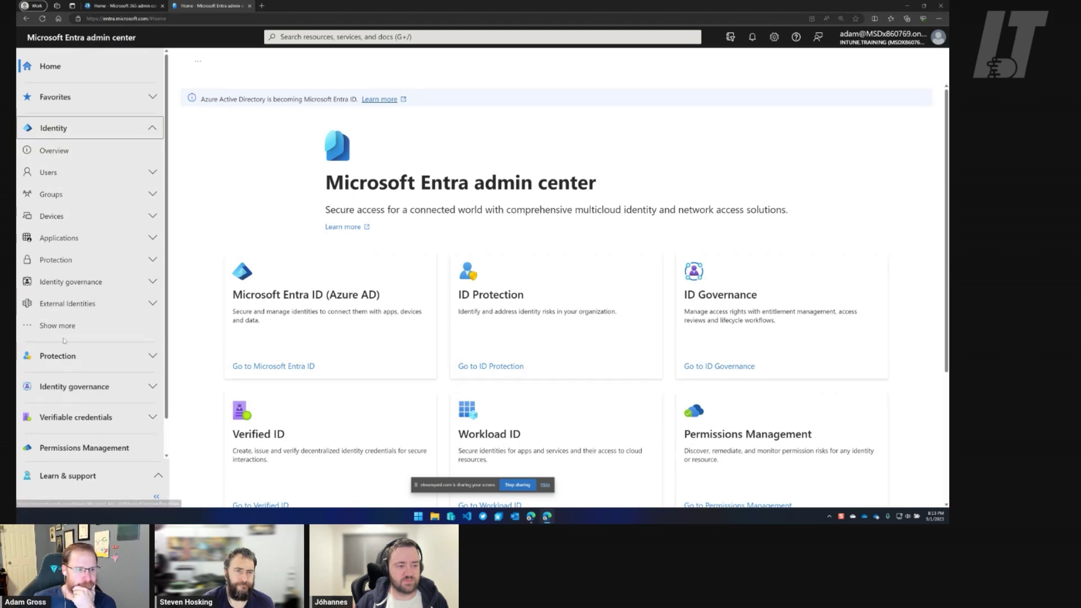
left_click(103, 324)
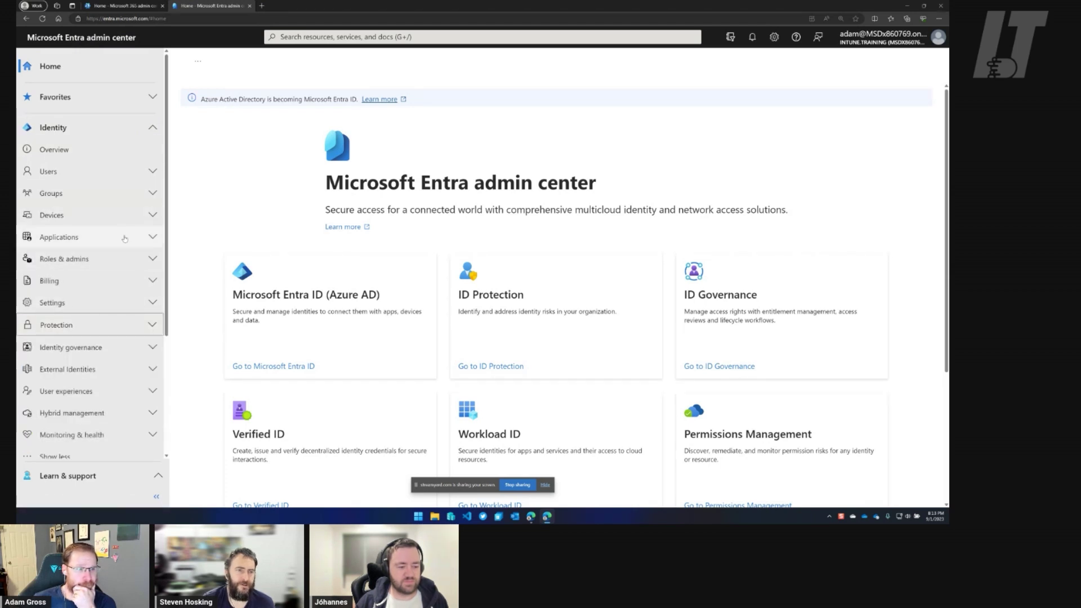
scroll(124, 246, "down", 2)
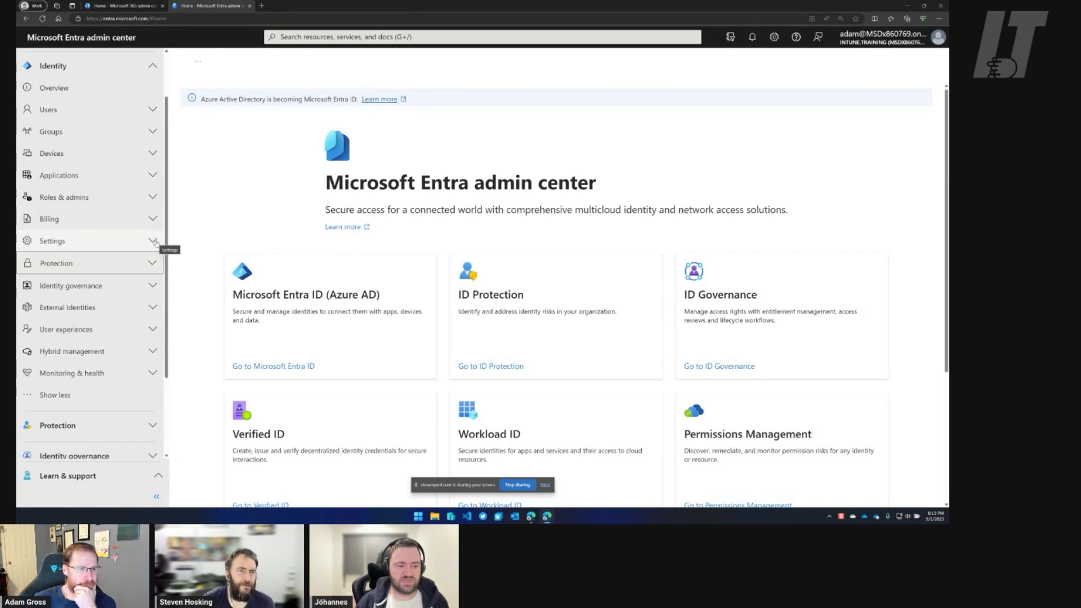
left_click(154, 242)
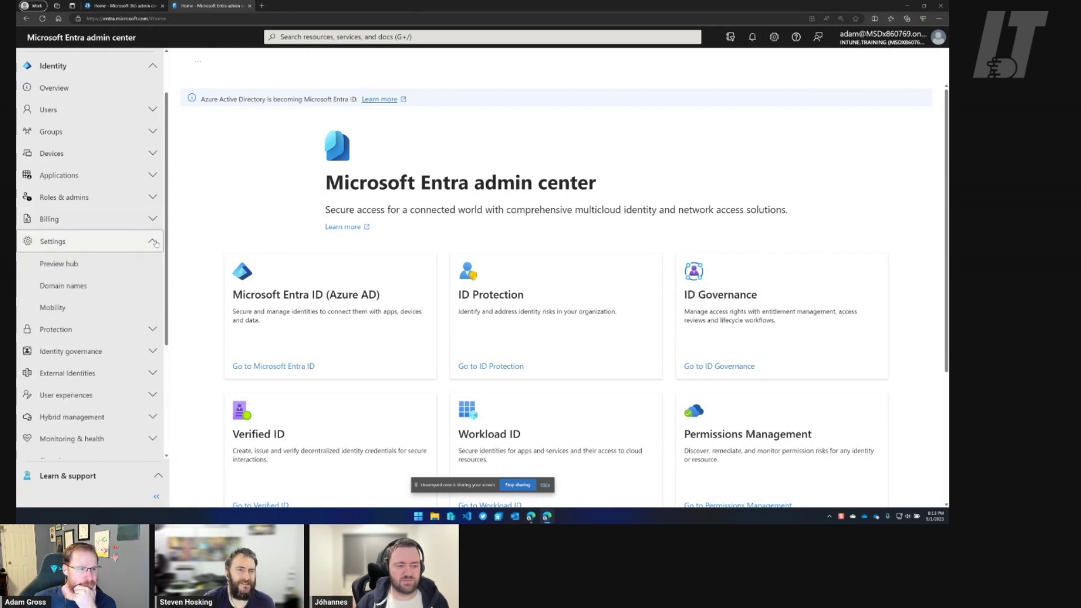
left_click(85, 288)
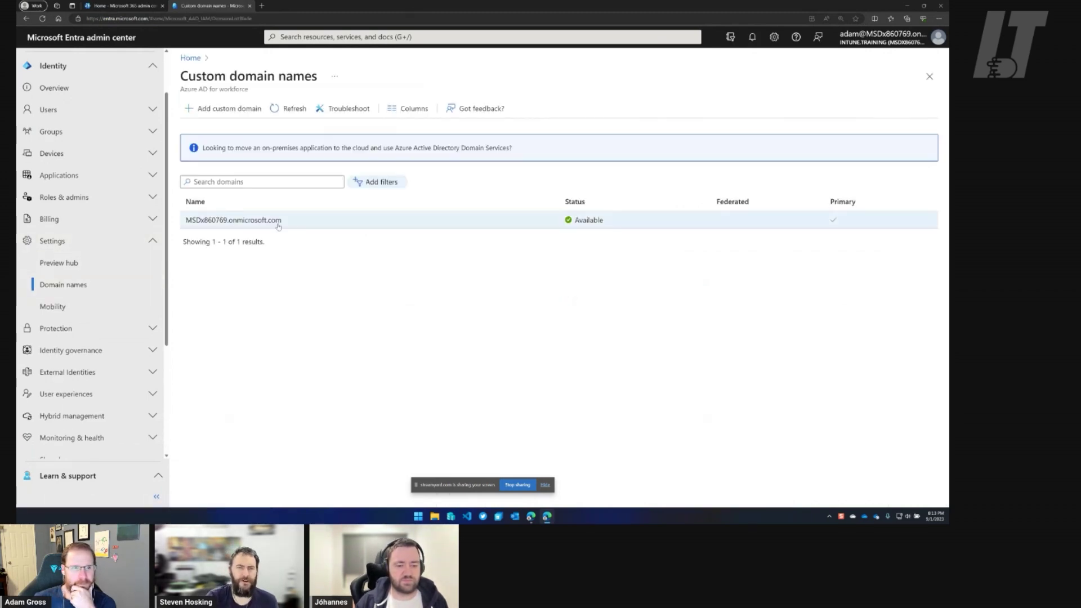
Set the browser page zoom to 200% and move the screen-sharing notice aside.
left_click(938, 17)
left_click(924, 68)
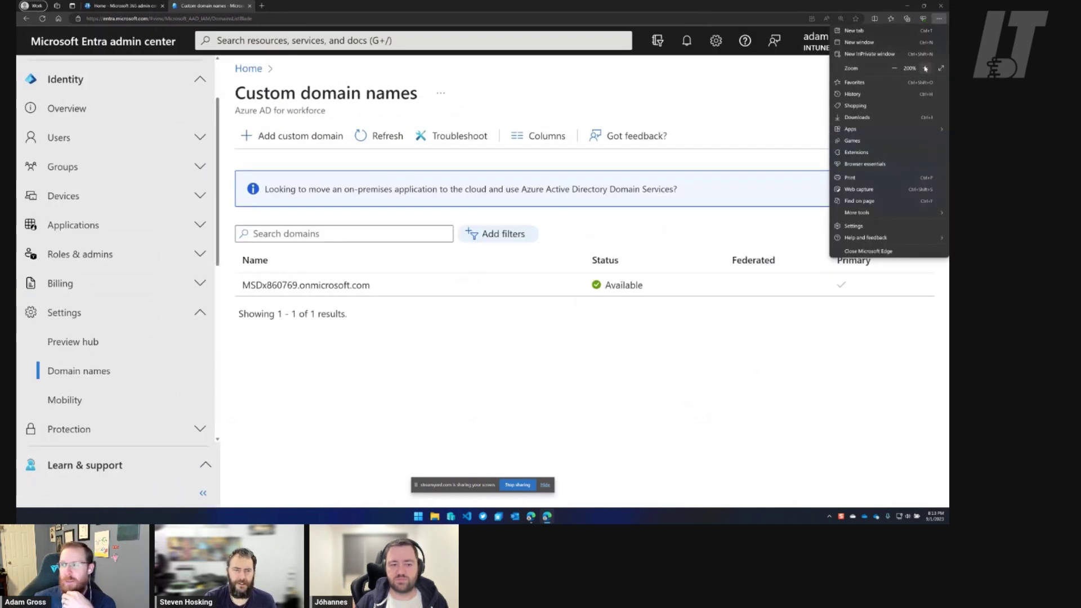
left_click(499, 342)
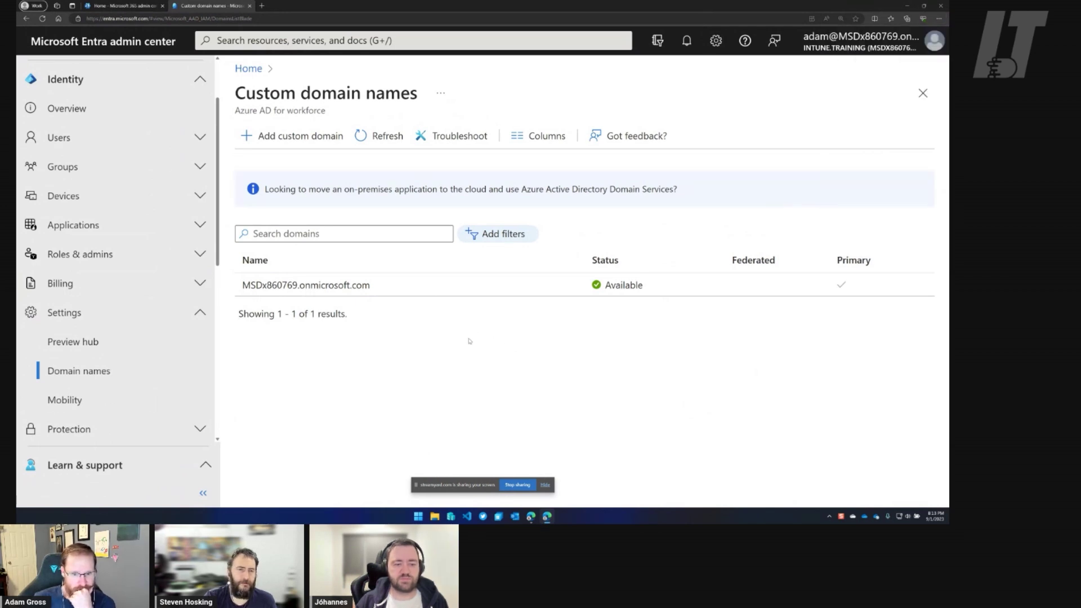
left_click_drag(417, 485, 573, 517)
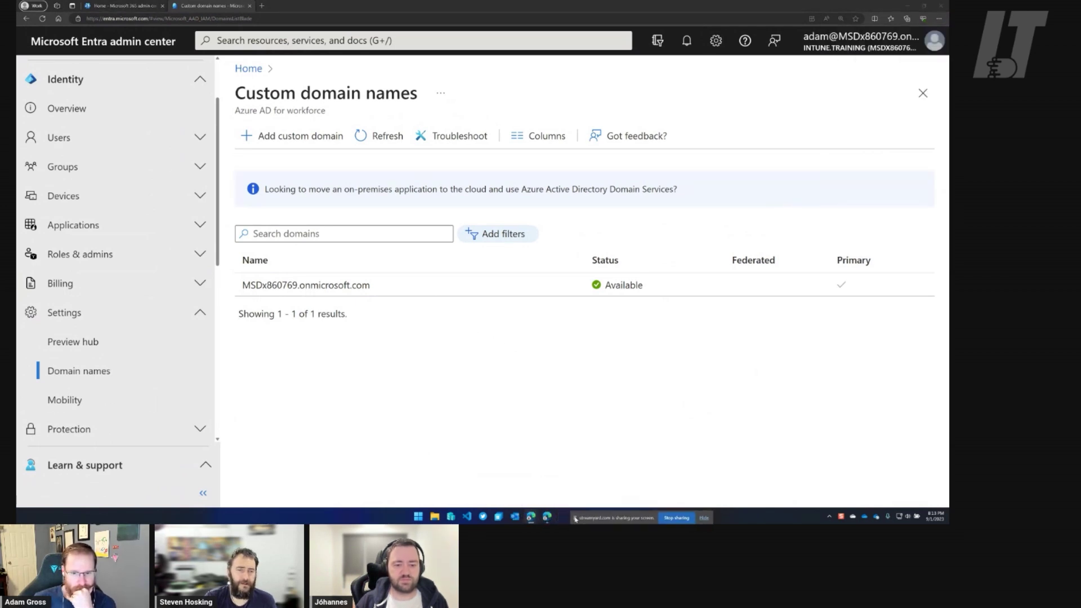
Add Intune.Training as a new custom domain.
left_click(338, 142)
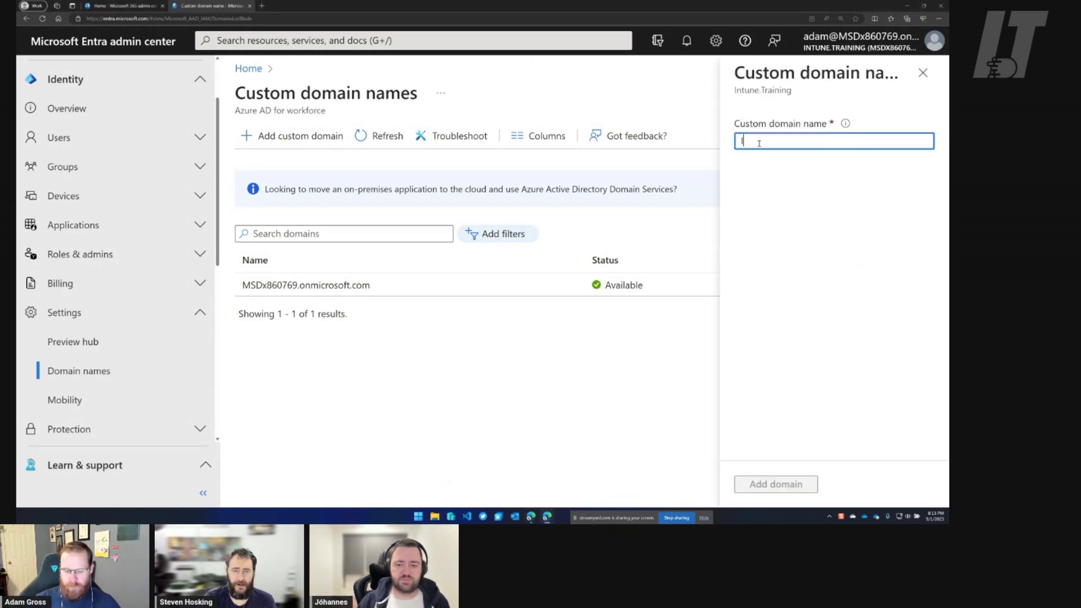
type("Intune.Training")
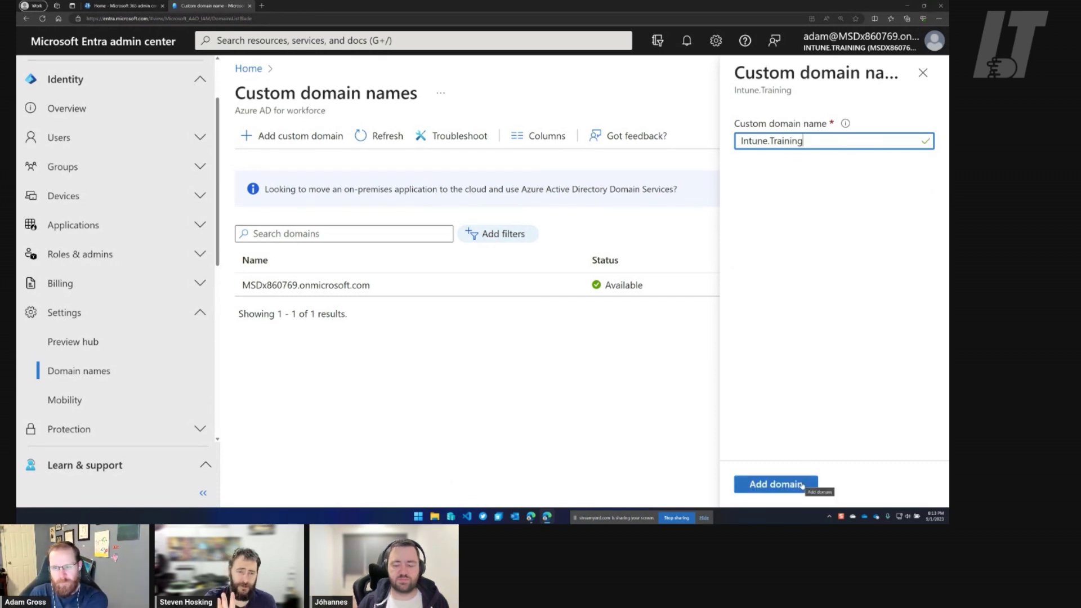
left_click(801, 485)
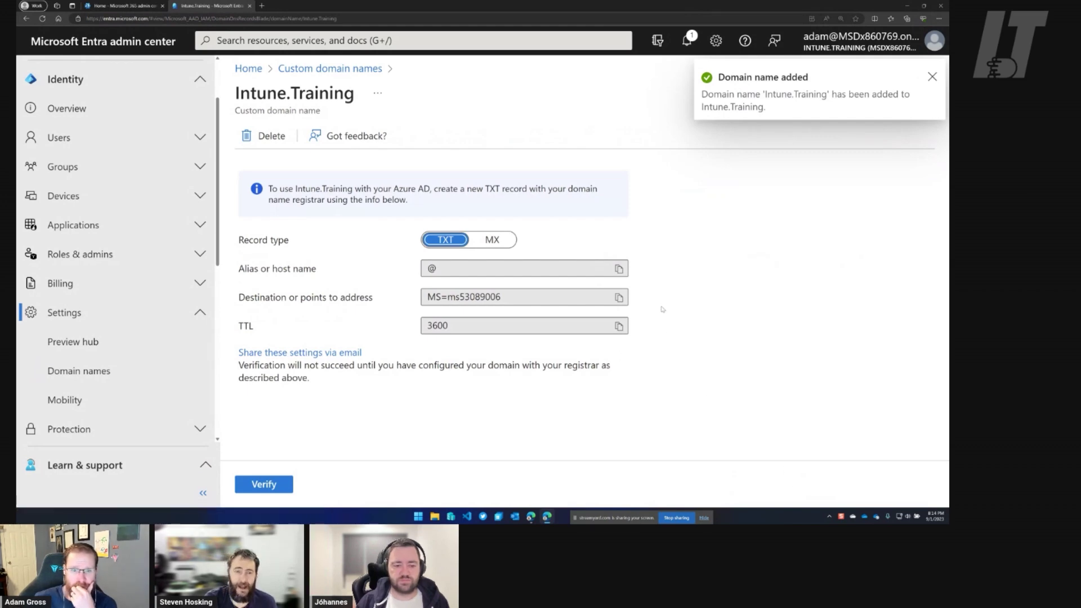
Switch to the Cloudflare window and place it over Entra showing intune.training DNS records.
mouse_move(532, 516)
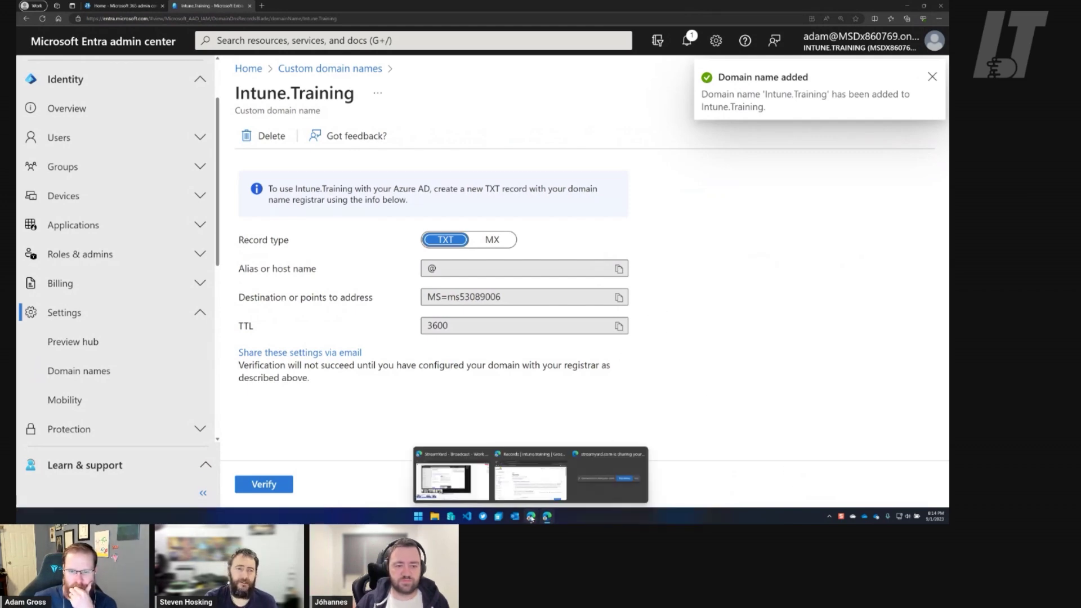
left_click(549, 482)
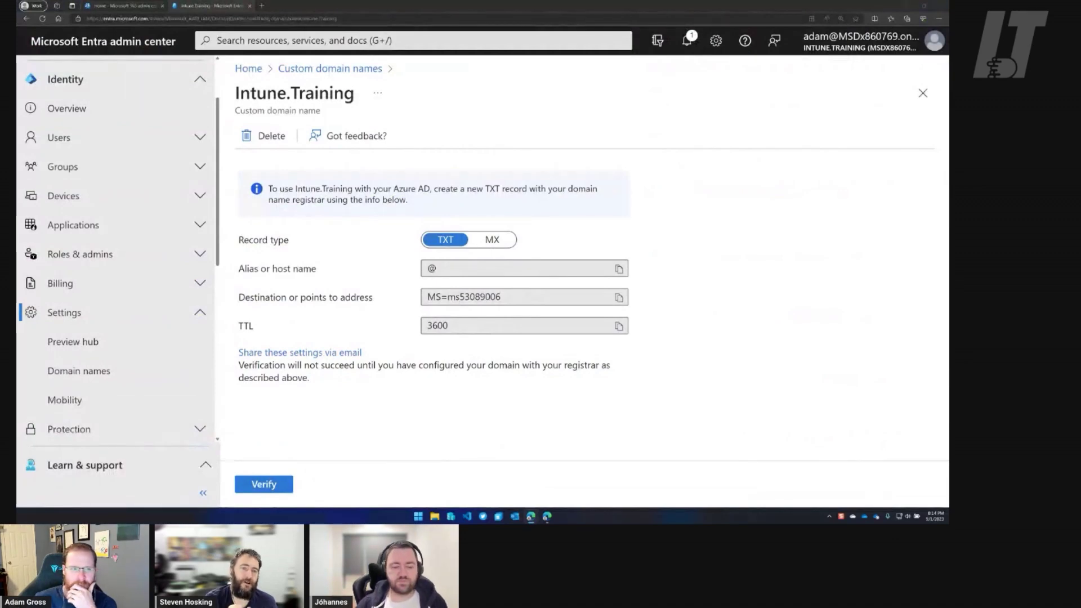
left_click_drag(948, 119, 650, 82)
scroll(737, 237, "down", 3)
scroll(737, 232, "down", 1)
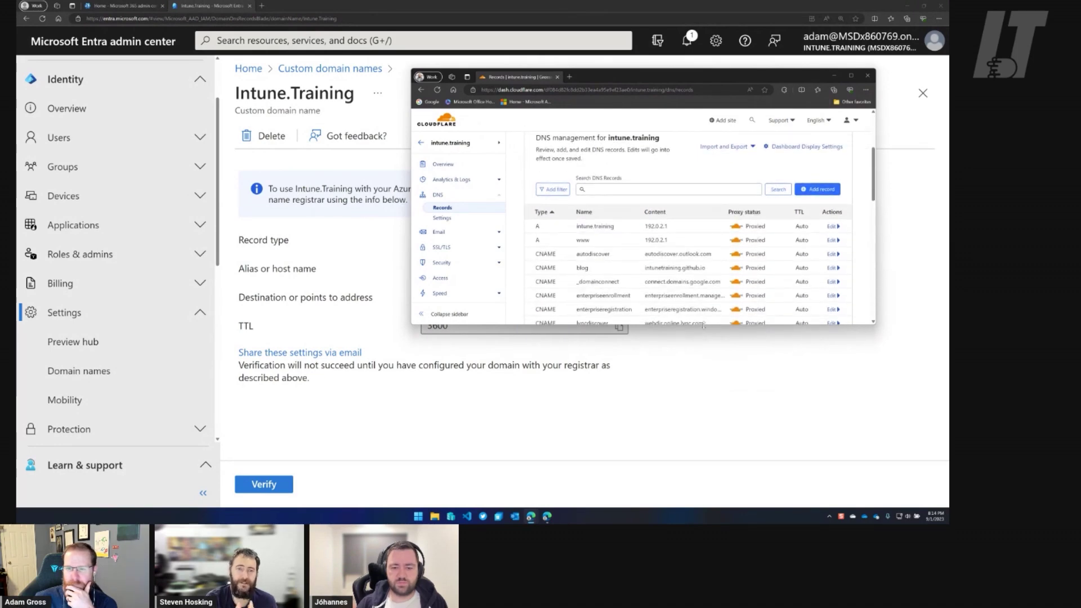
Make the Cloudflare window taller and raise its page zoom to 200%.
left_click_drag(703, 326, 706, 445)
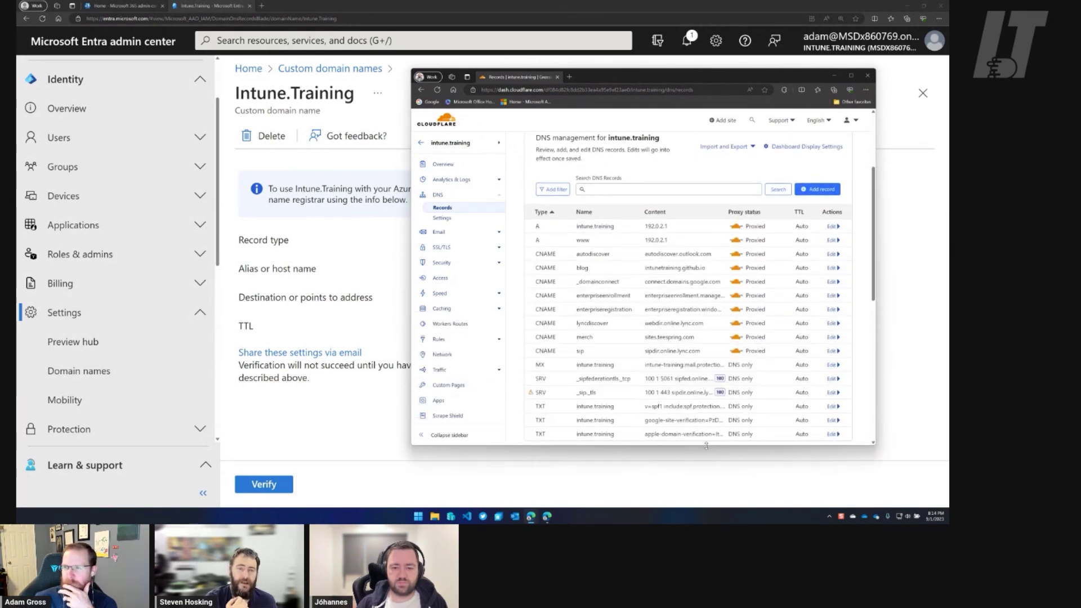
left_click(865, 90)
left_click(850, 139)
left_click(850, 140)
left_click(850, 139)
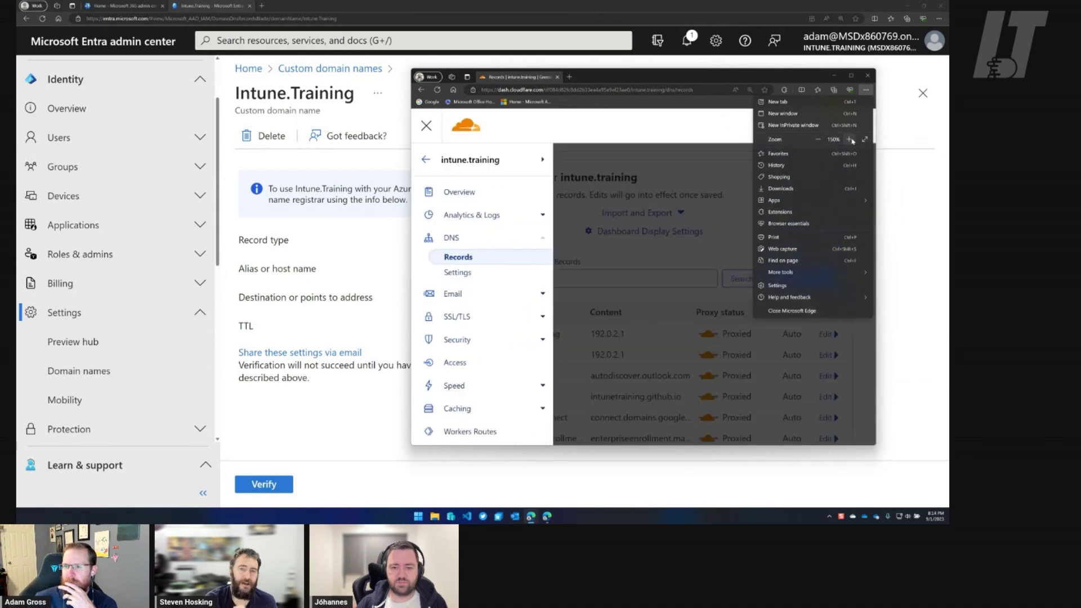
left_click(851, 139)
left_click(850, 140)
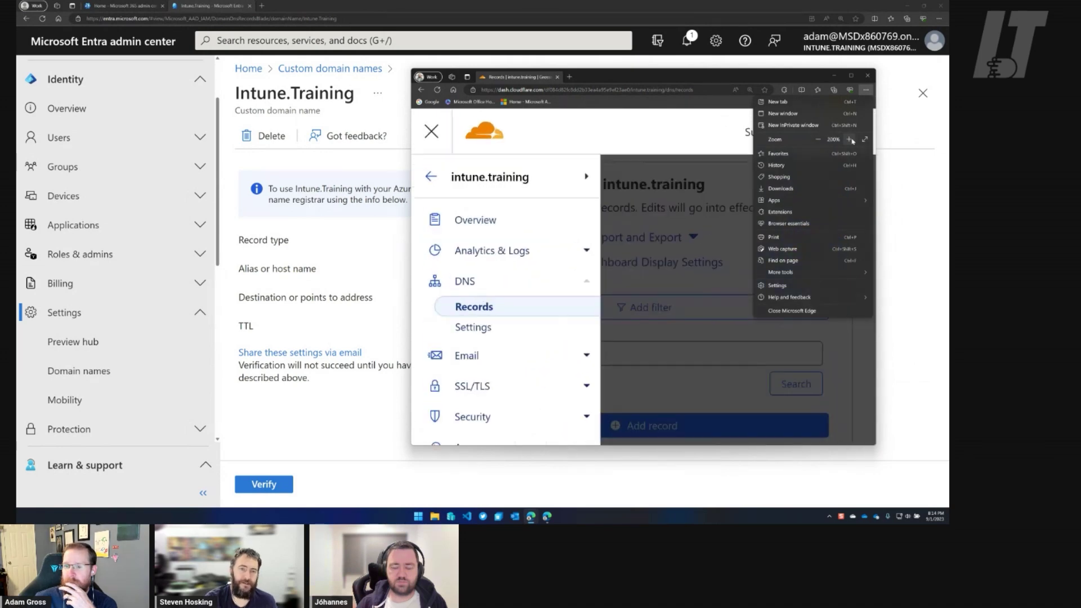
left_click(674, 146)
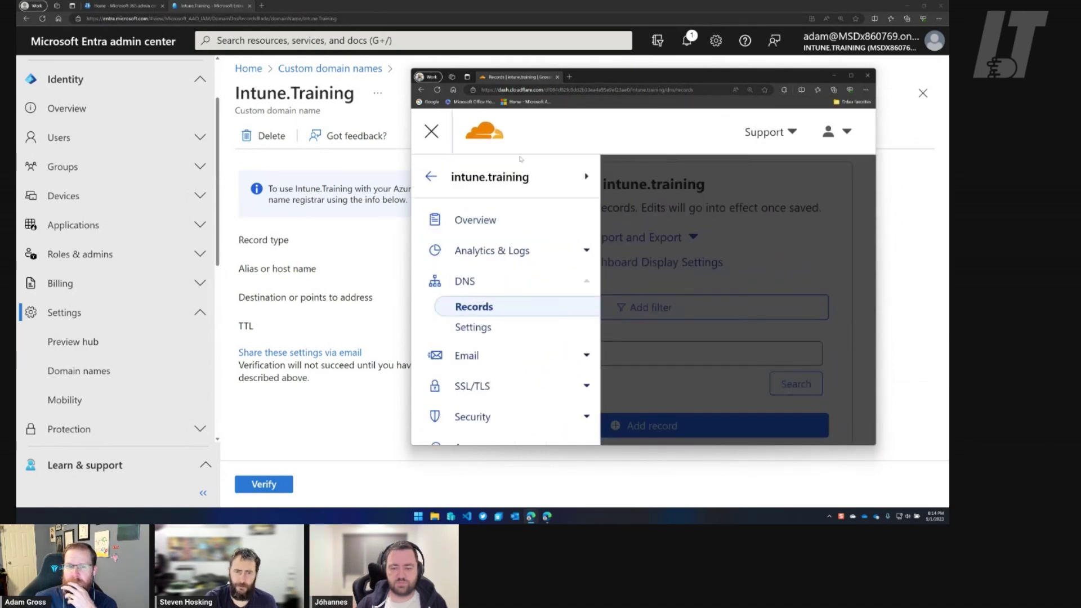
Hide Cloudflare's side navigation, maximize the window, and open the SPF TXT record for editing.
left_click(431, 133)
scroll(654, 223, "down", 6)
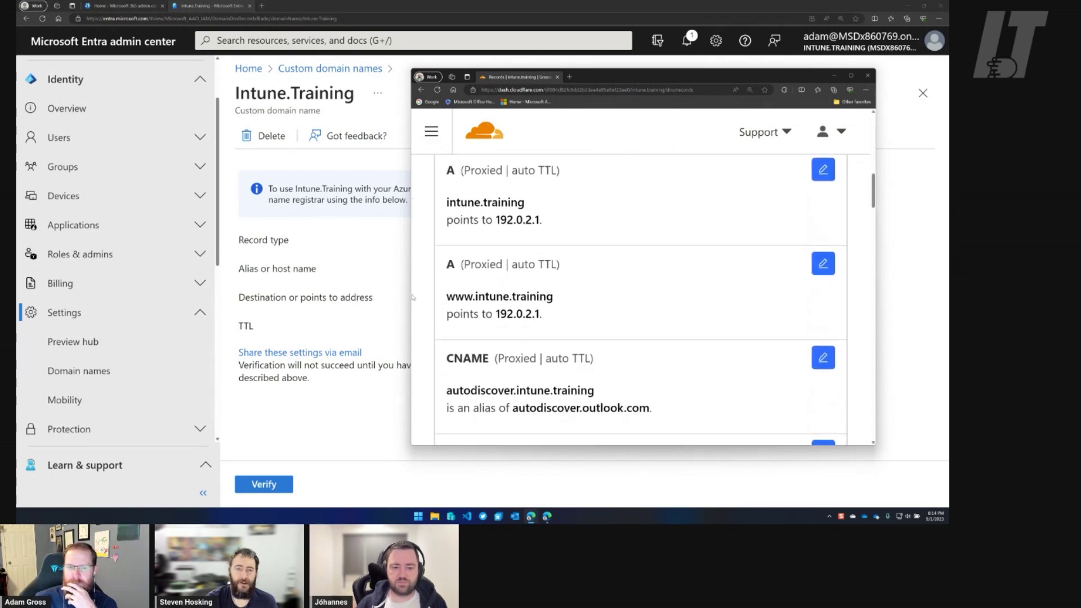
left_click_drag(413, 297, 35, 293)
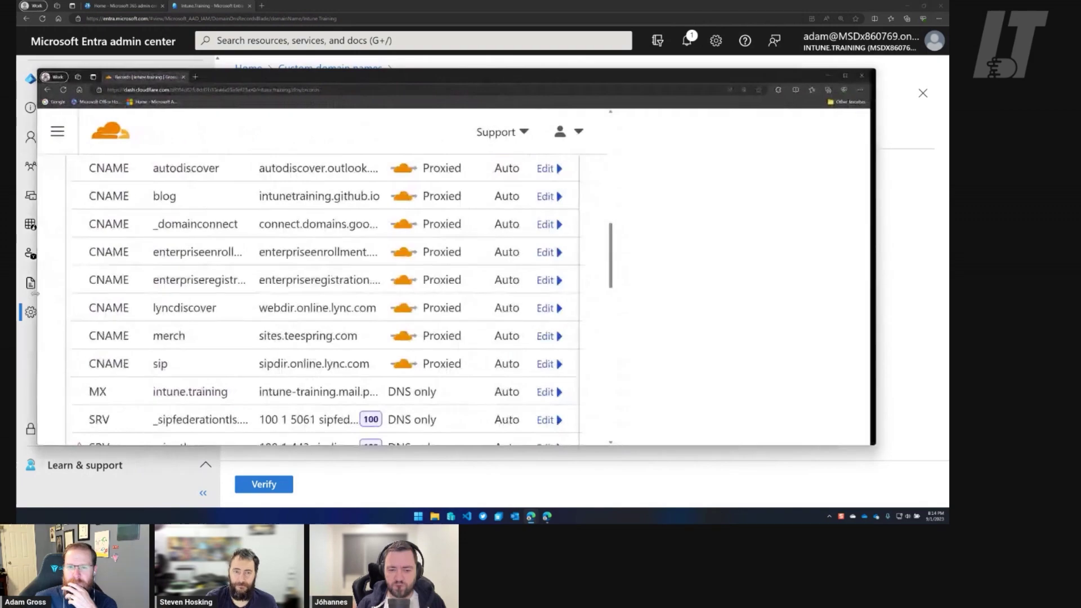
left_click(852, 76)
scroll(527, 228, "up", 3)
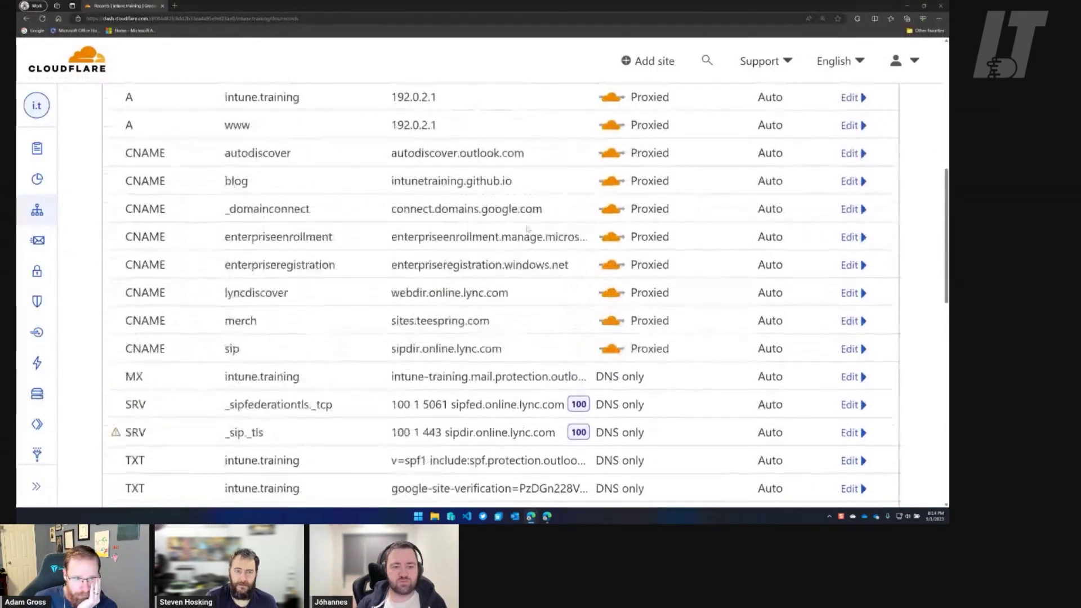
scroll(527, 228, "up", 2)
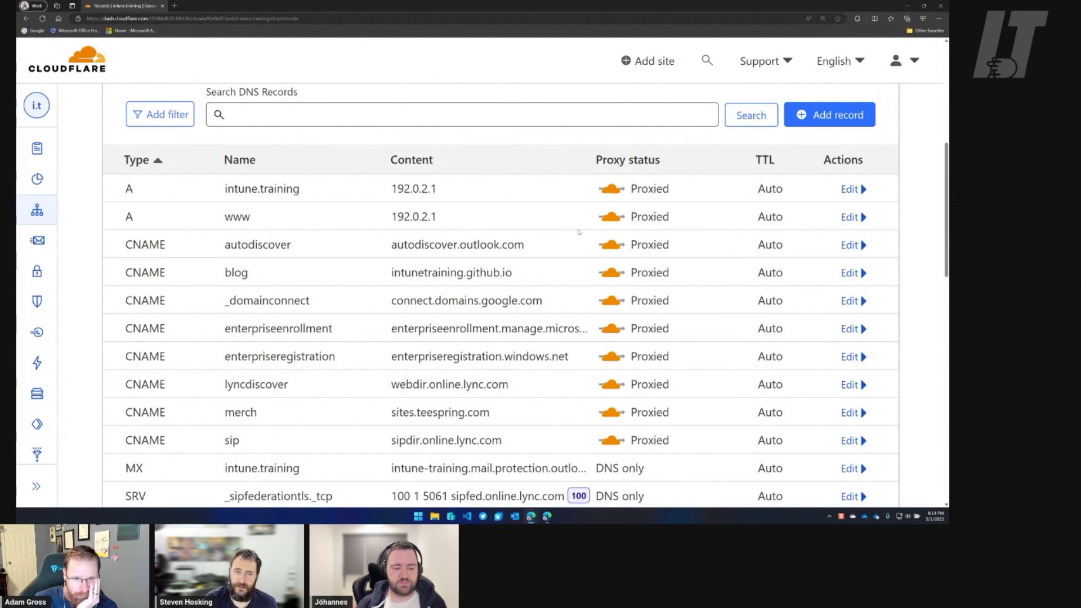
scroll(578, 231, "down", 1)
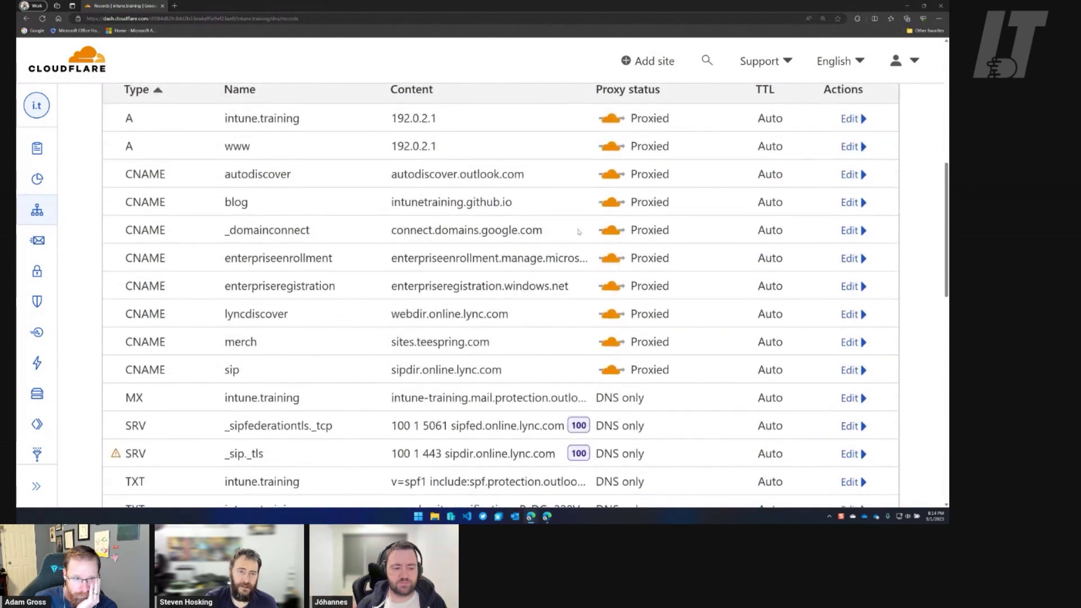
scroll(578, 231, "down", 1)
scroll(578, 231, "down", 1)
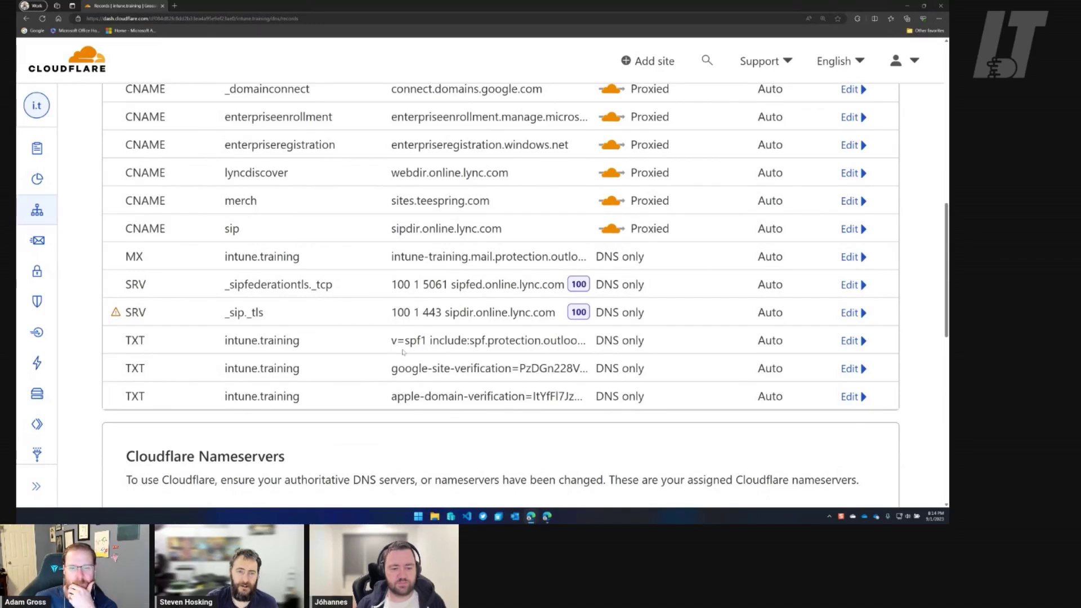
left_click_drag(392, 340, 577, 340)
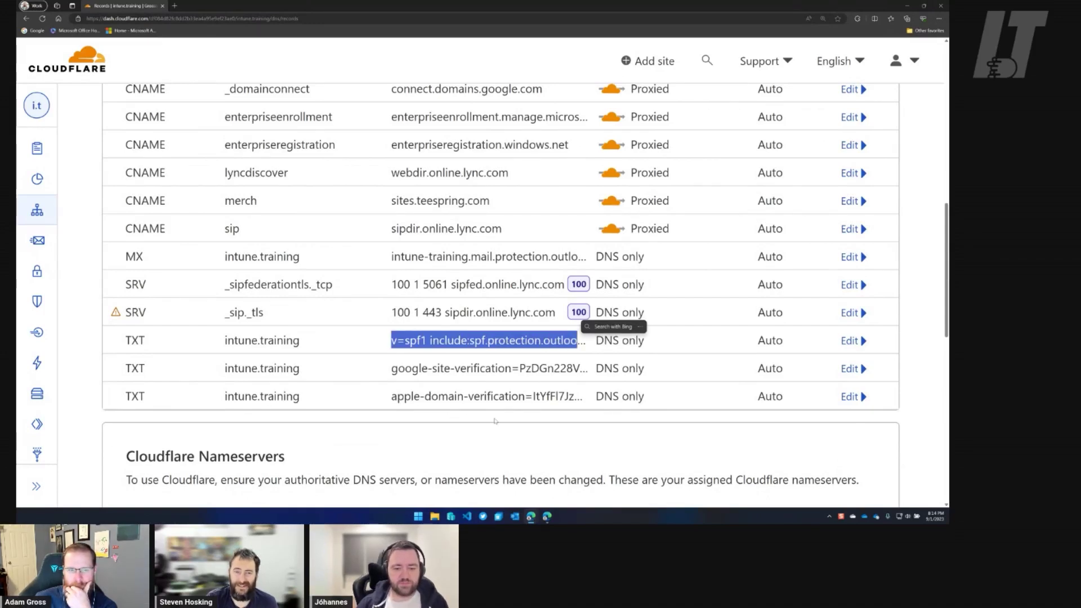
left_click(849, 341)
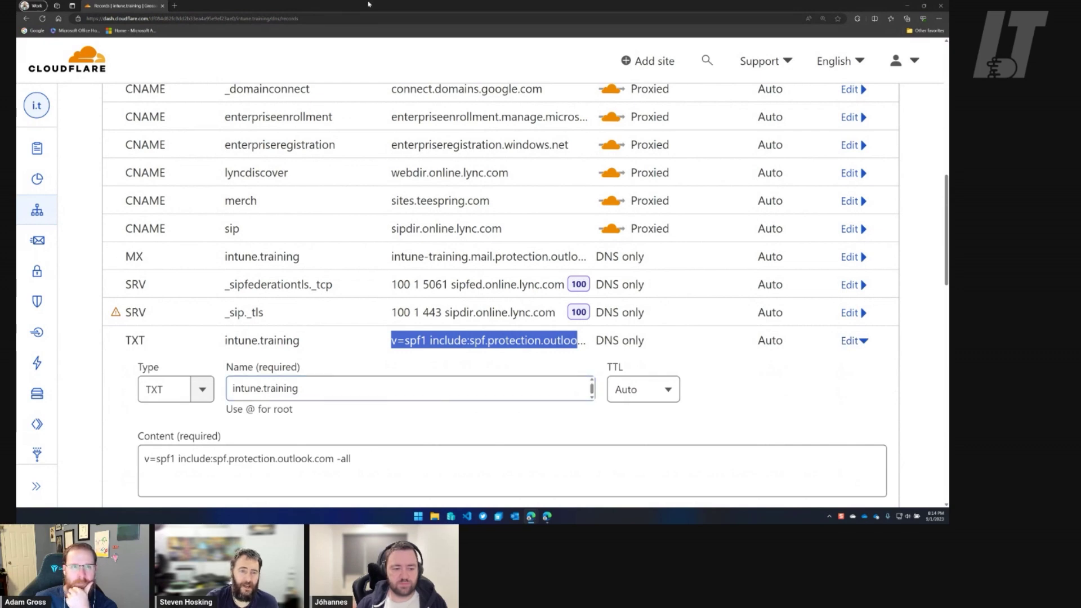
Snap Entra to the left half and bring the Cloudflare window in beside it.
left_click_drag(366, 8, 949, 163)
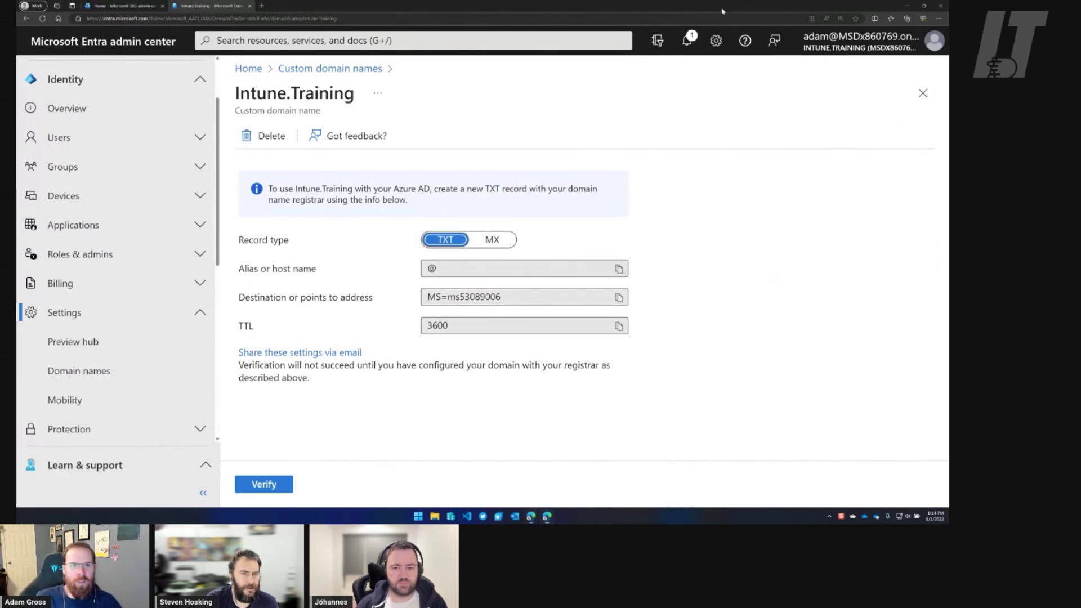
key("super+Left")
left_click_drag(949, 163, 402, 157)
Snap Cloudflare to the right half, edit the SPF TXT record, and set its Name to @.
key("super+Right")
scroll(789, 361, "down", 15)
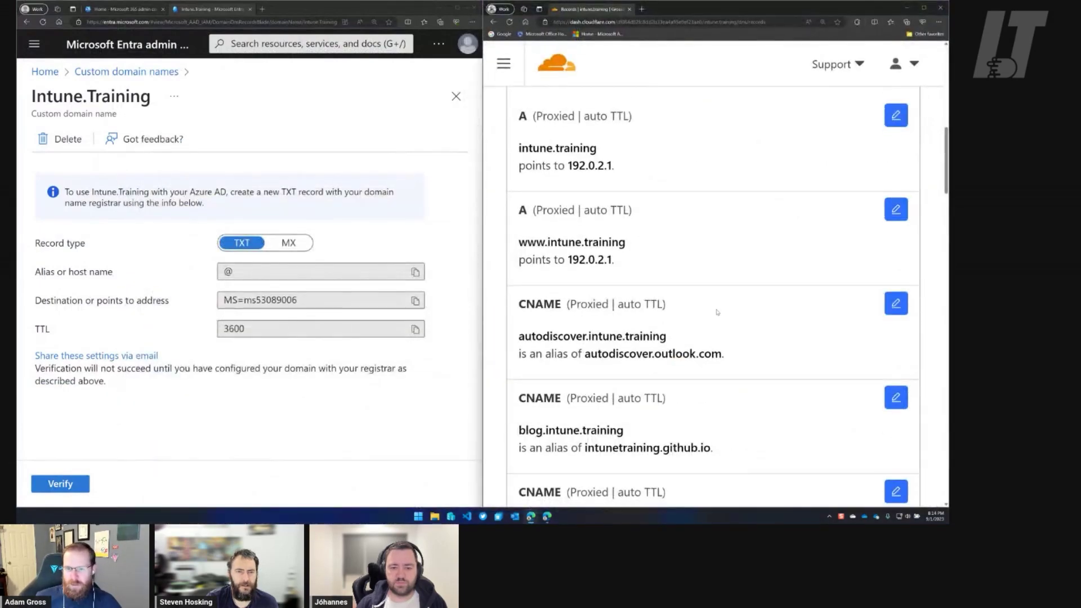
scroll(789, 361, "down", 10)
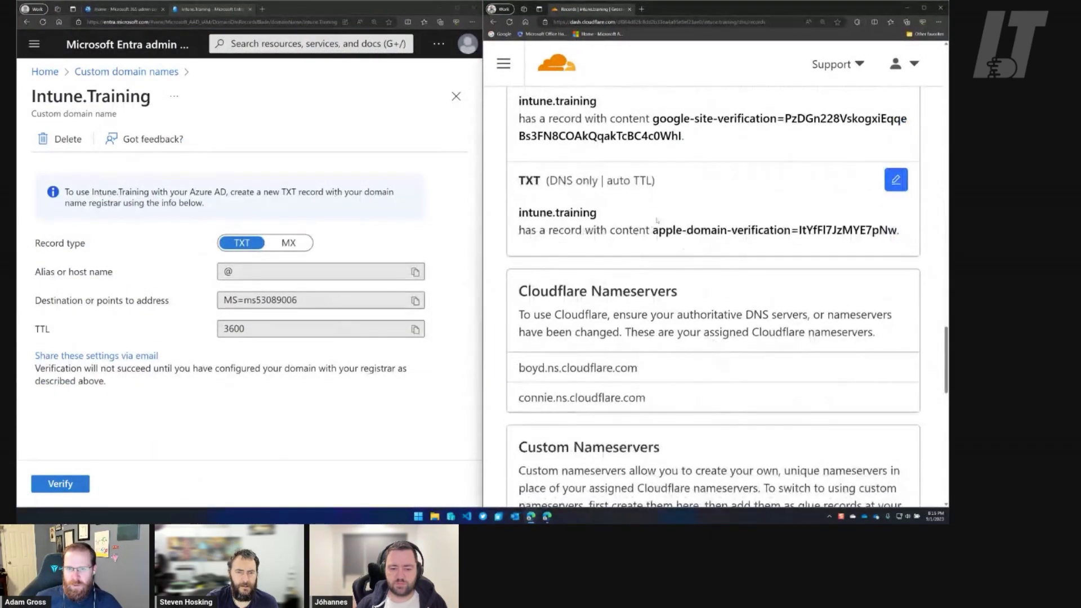
scroll(673, 330, "up", 5)
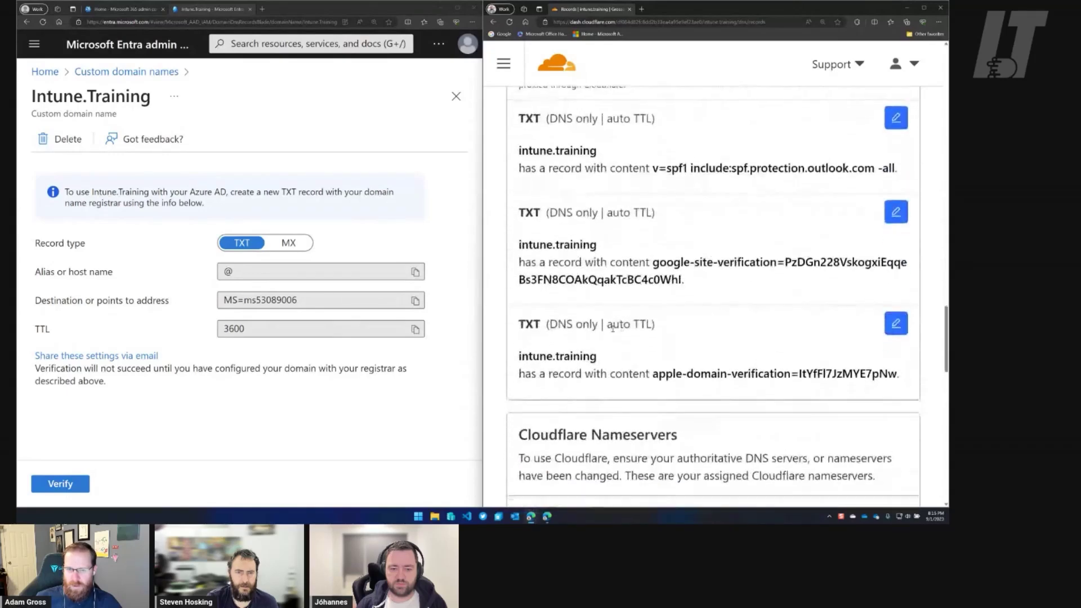
scroll(653, 334, "up", 1)
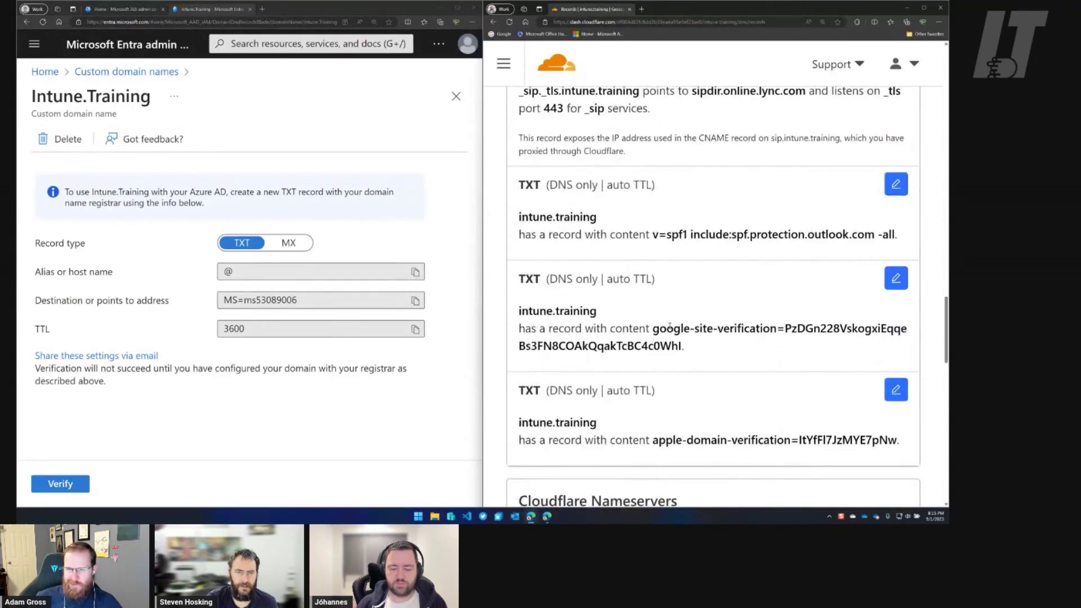
scroll(670, 327, "up", 1)
left_click(895, 252)
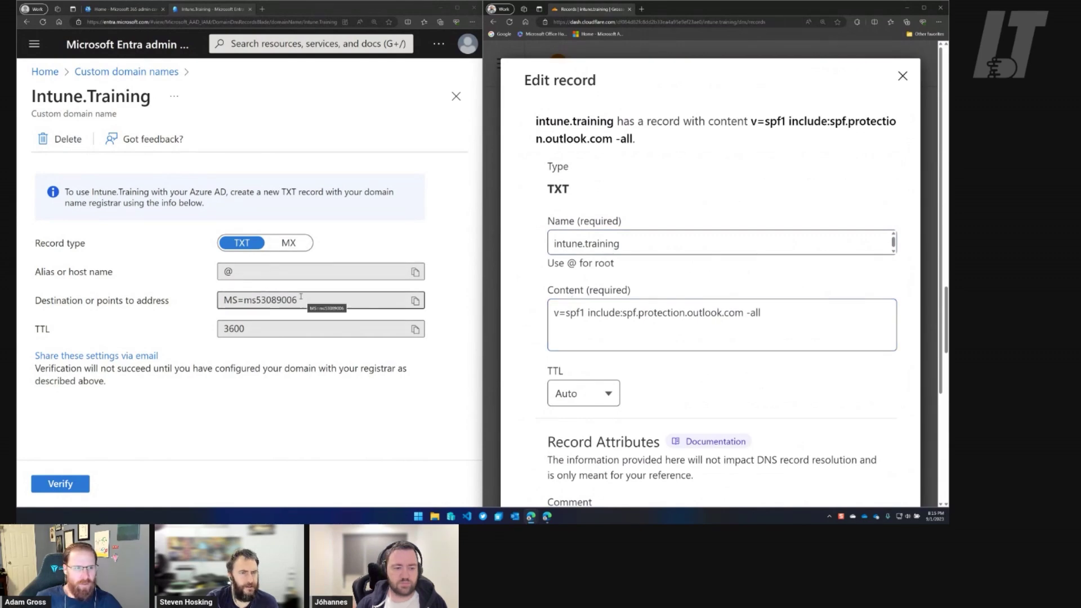
triple_click(627, 248)
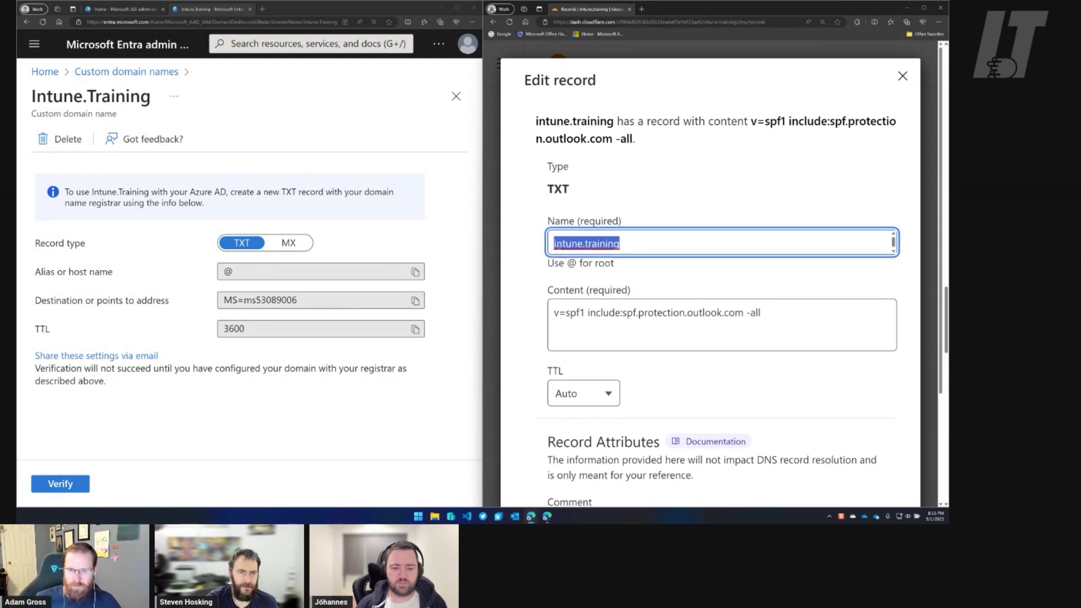
type("@")
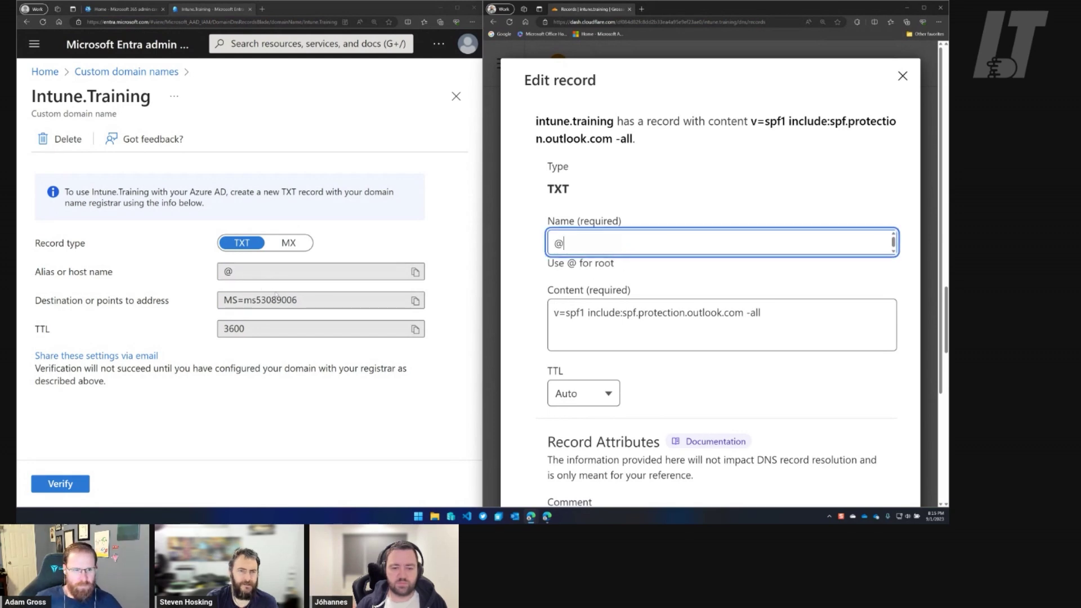
Replace the record content with MS=ms53089006 copied from Entra, keep TTL Auto, and save.
left_click_drag(308, 301, 217, 303)
key("ctrl+c")
left_click(718, 311)
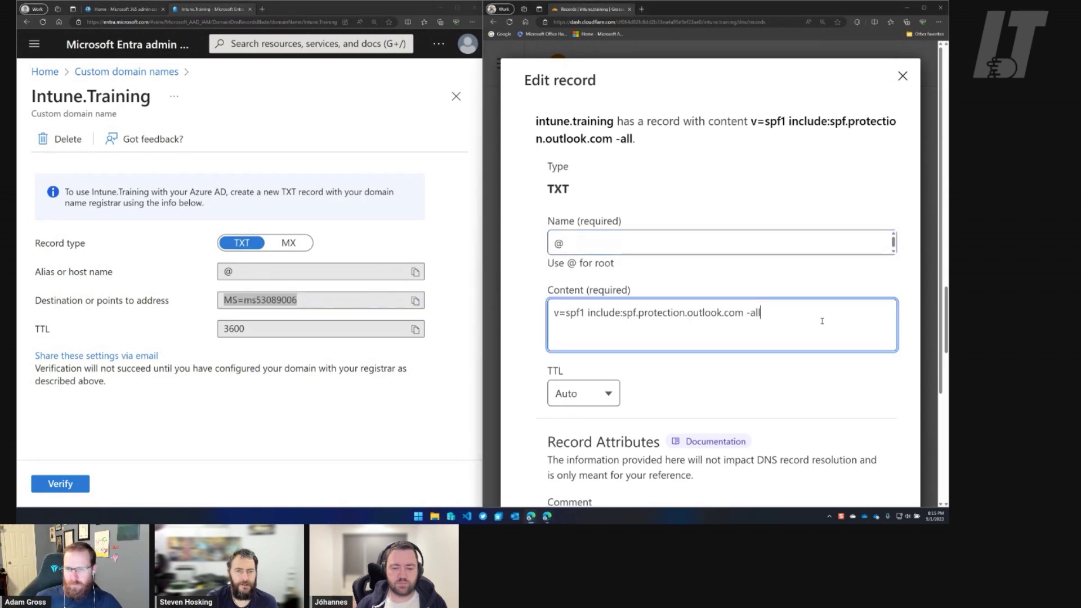
key("ctrl+a")
key("ctrl+v")
left_click(606, 376)
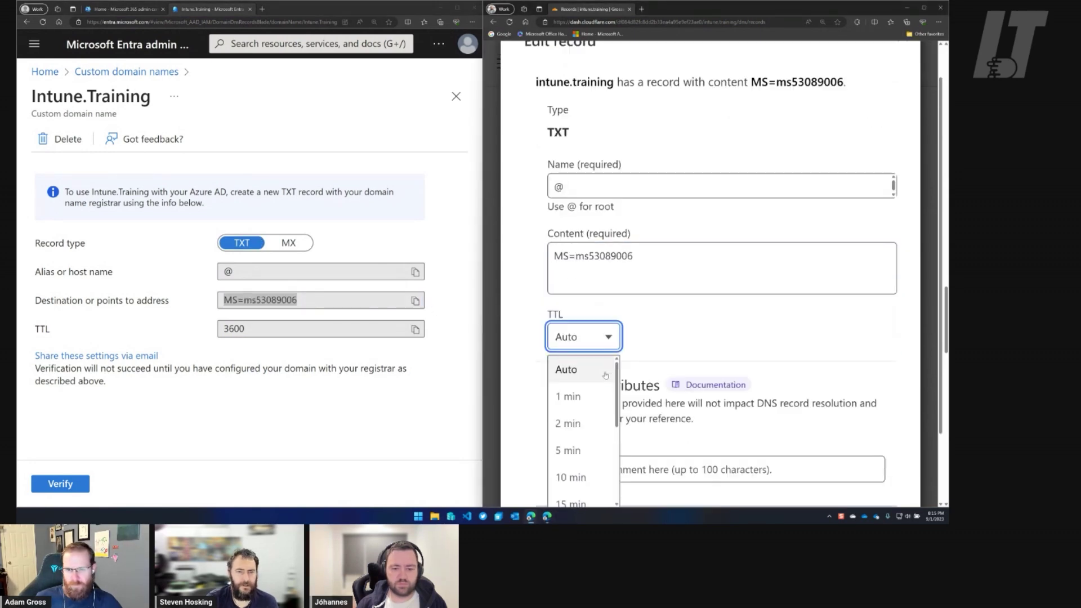
scroll(605, 411, "down", 5)
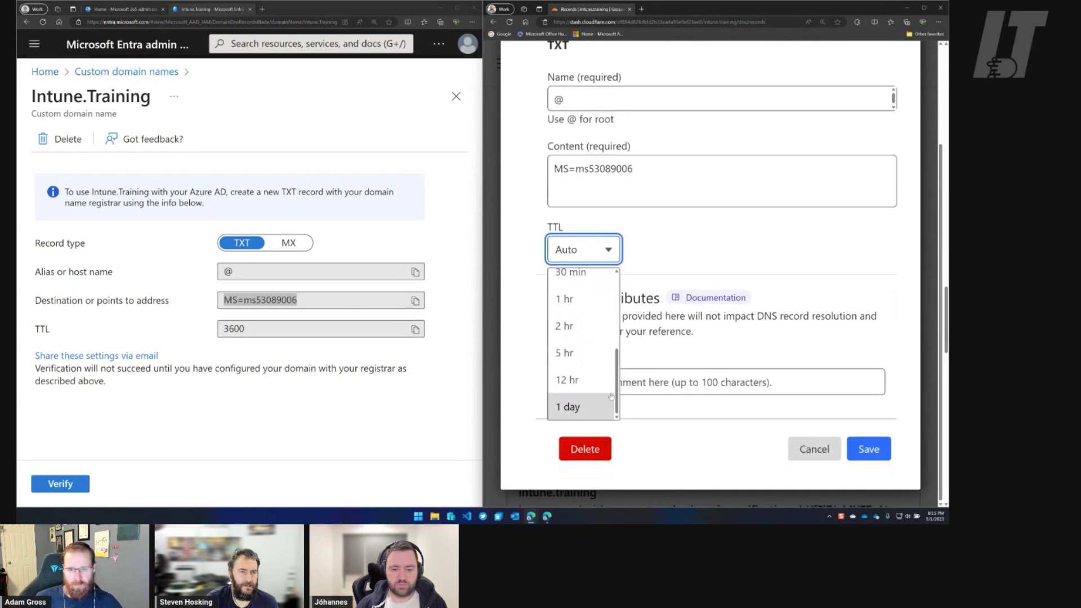
scroll(583, 377, "up", 6)
scroll(580, 394, "up", 1)
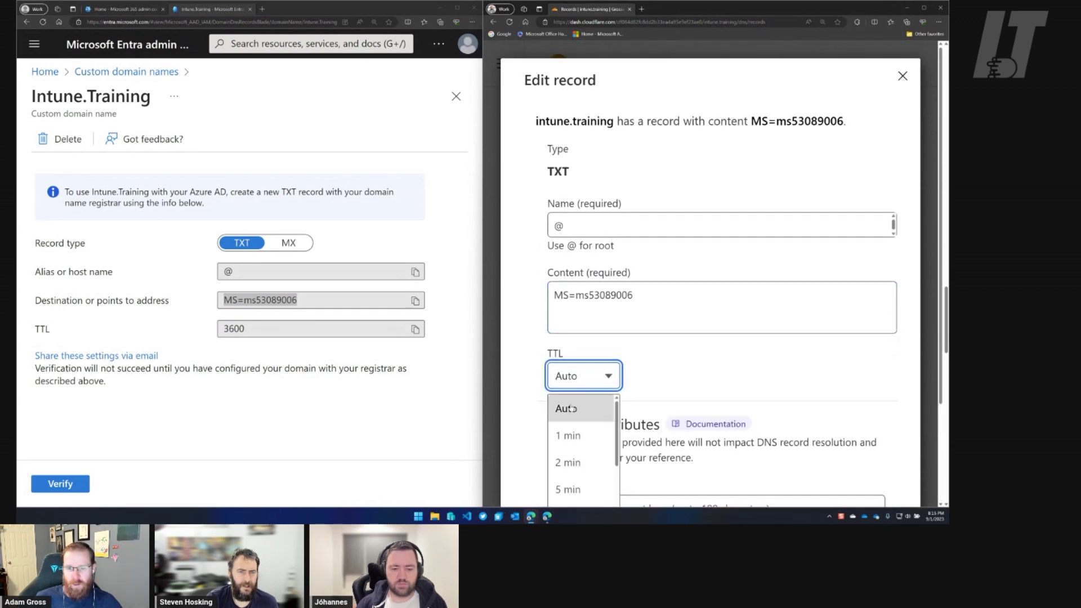
left_click(578, 410)
scroll(712, 370, "down", 2)
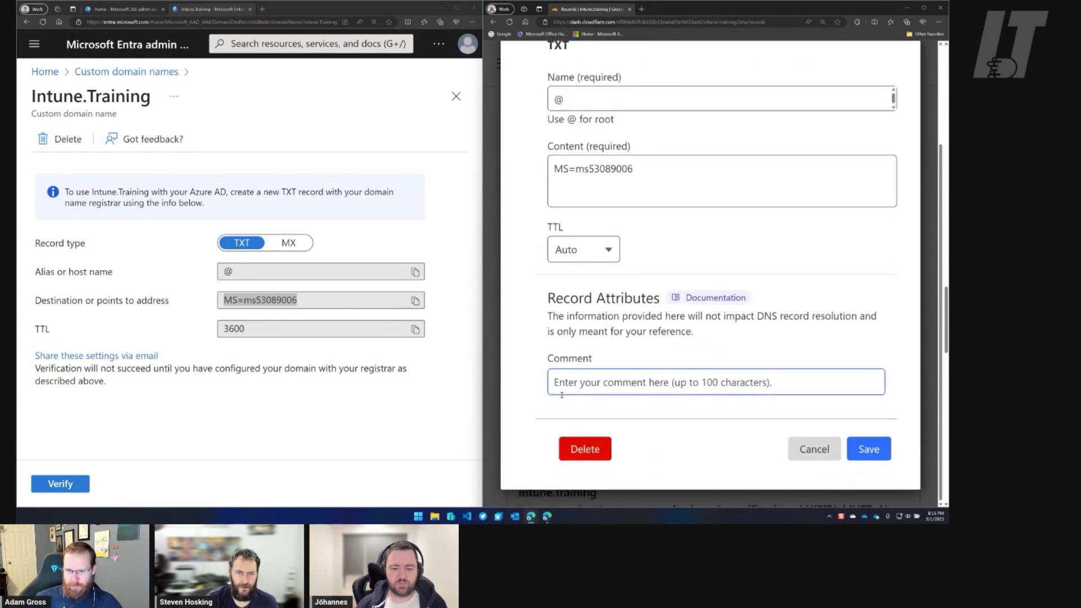
left_click(869, 453)
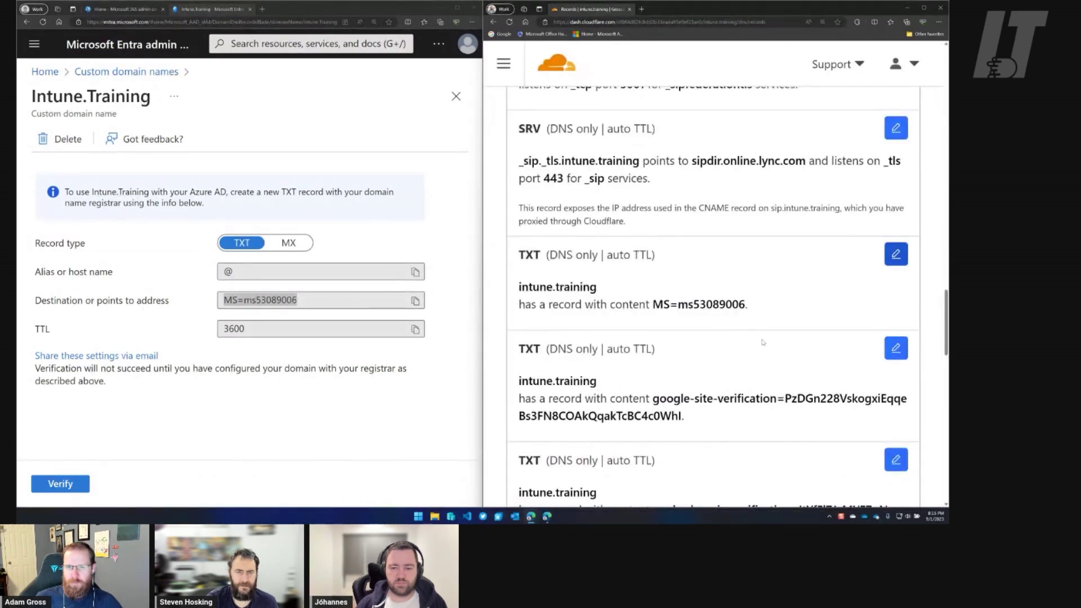
scroll(757, 347, "down", 1)
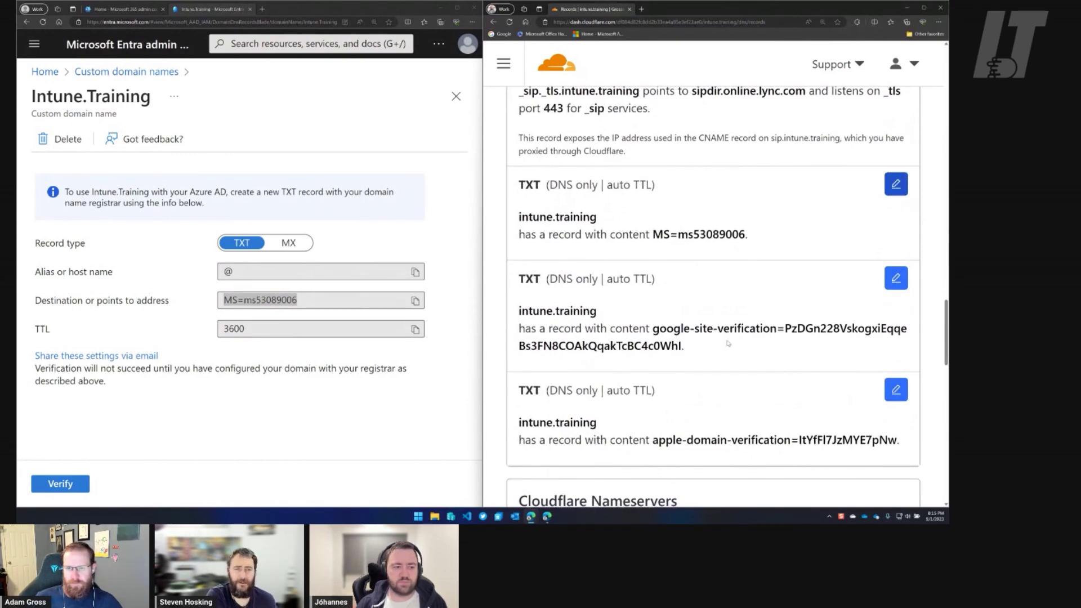
scroll(733, 354, "up", 5)
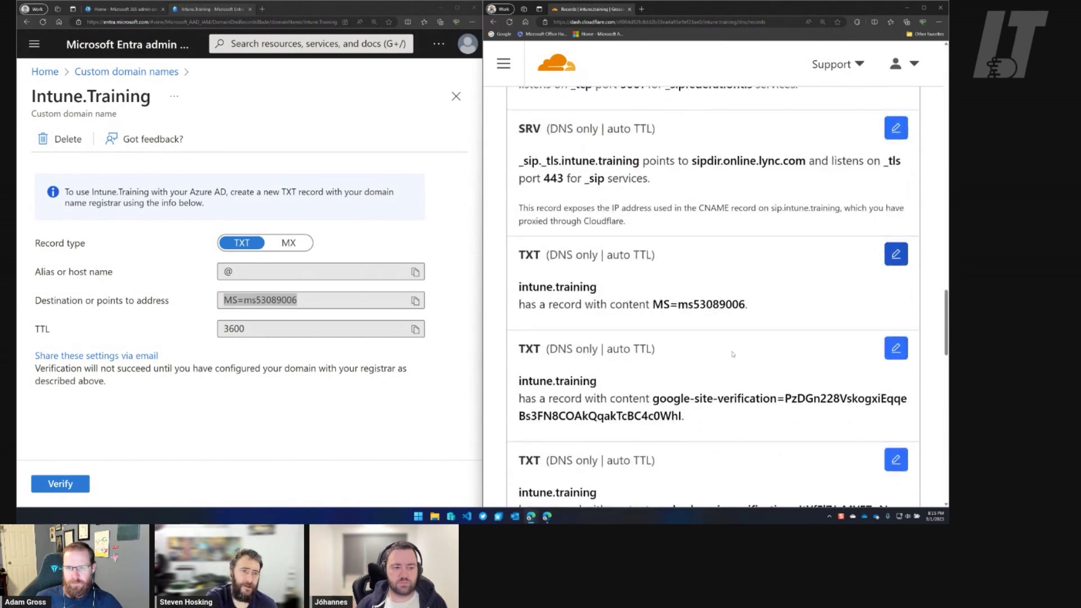
scroll(733, 354, "up", 2)
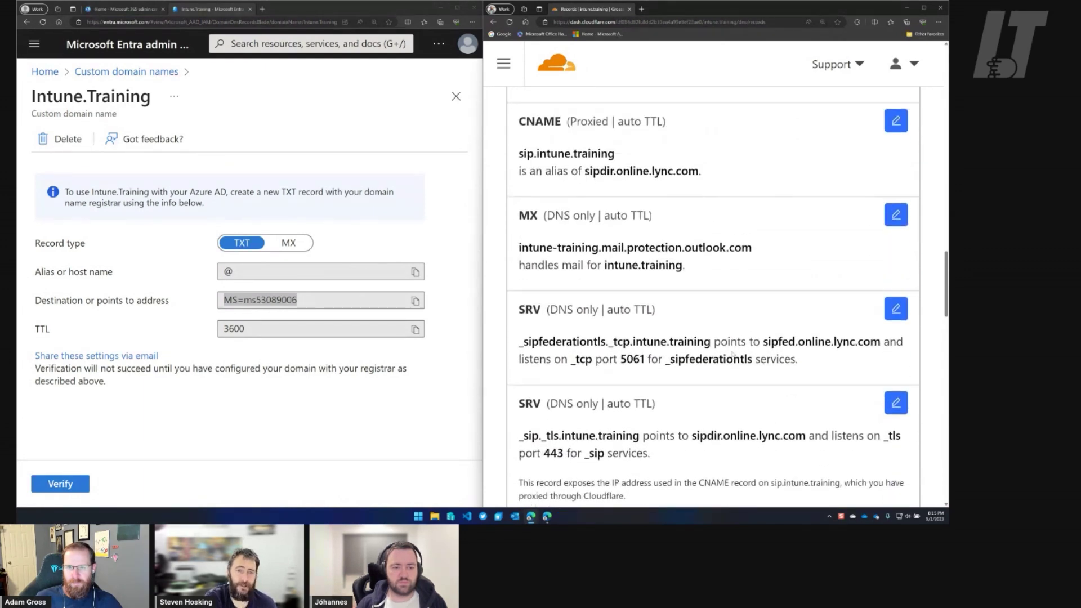
left_click(289, 243)
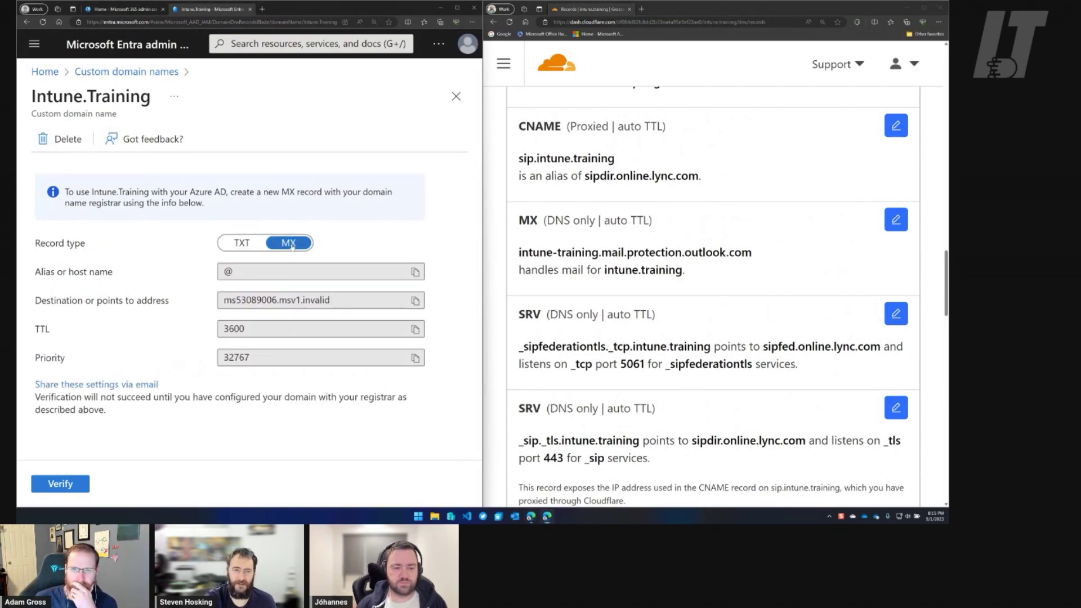
left_click(240, 244)
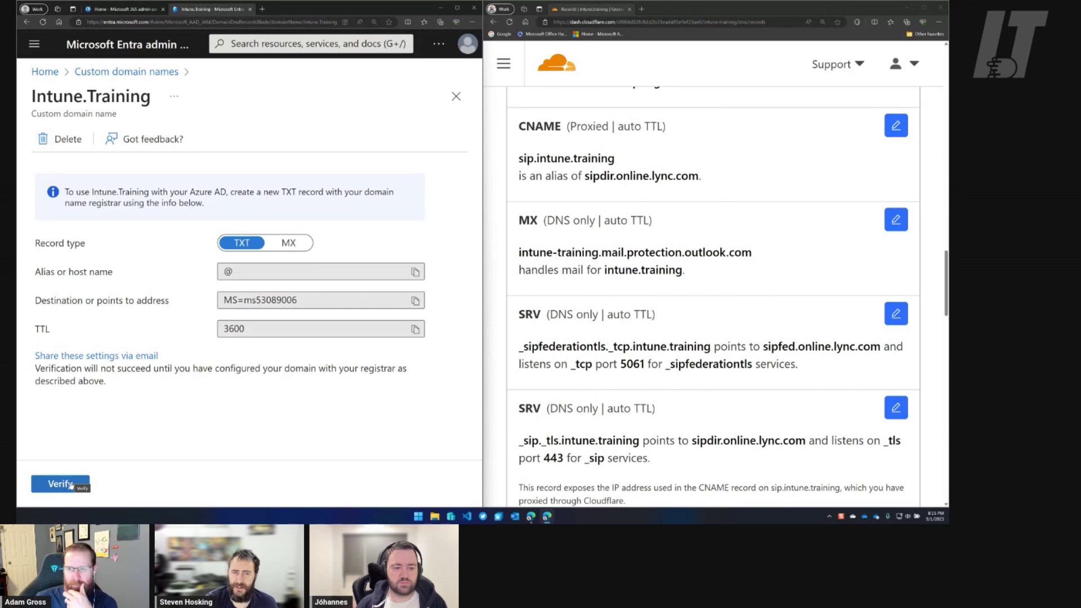
scroll(710, 385, "down", 3)
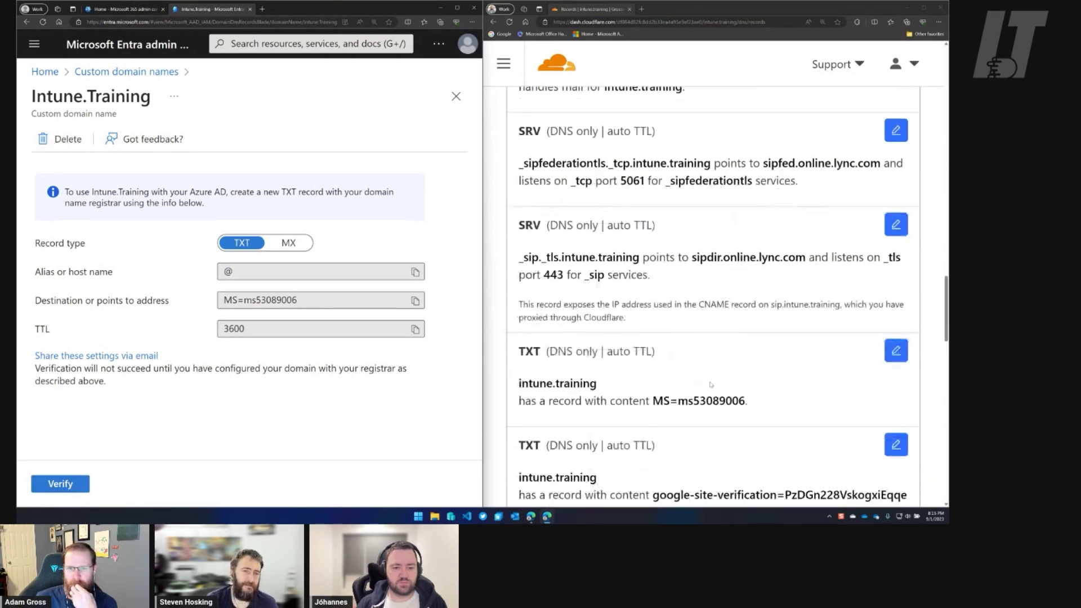
scroll(710, 384, "down", 4)
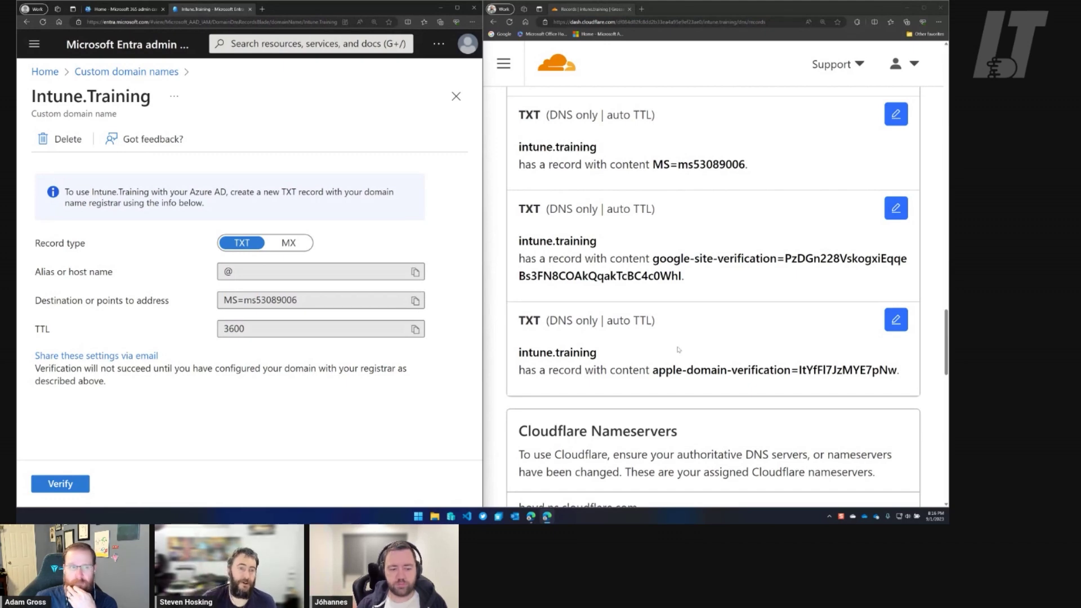
In Microsoft 365 admin center, open Settings > Domains and start setup for Intune.Training.
left_click(144, 9)
left_click(30, 67)
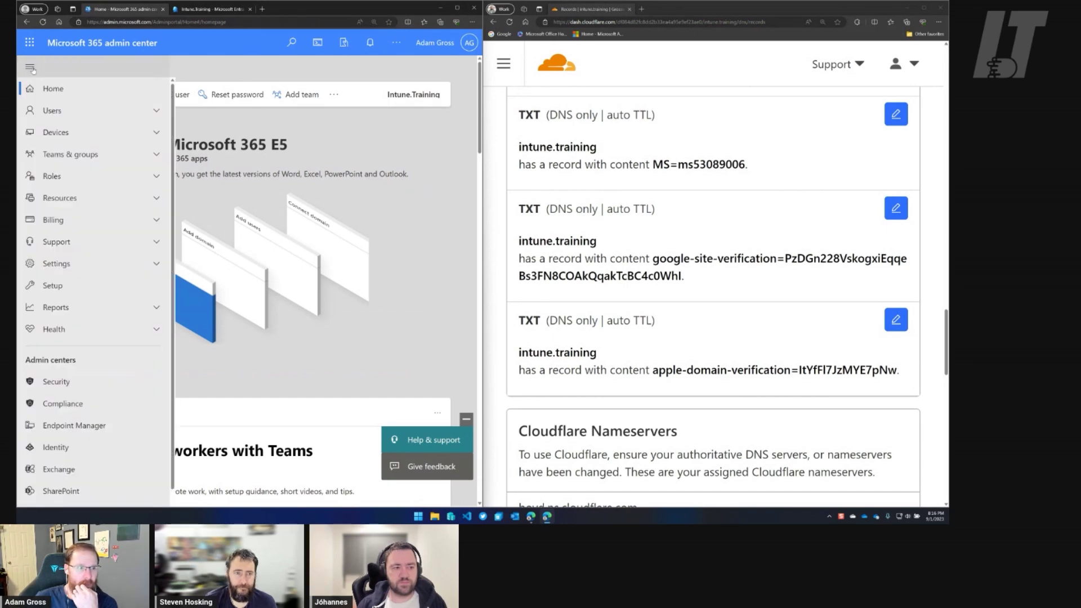
left_click(150, 265)
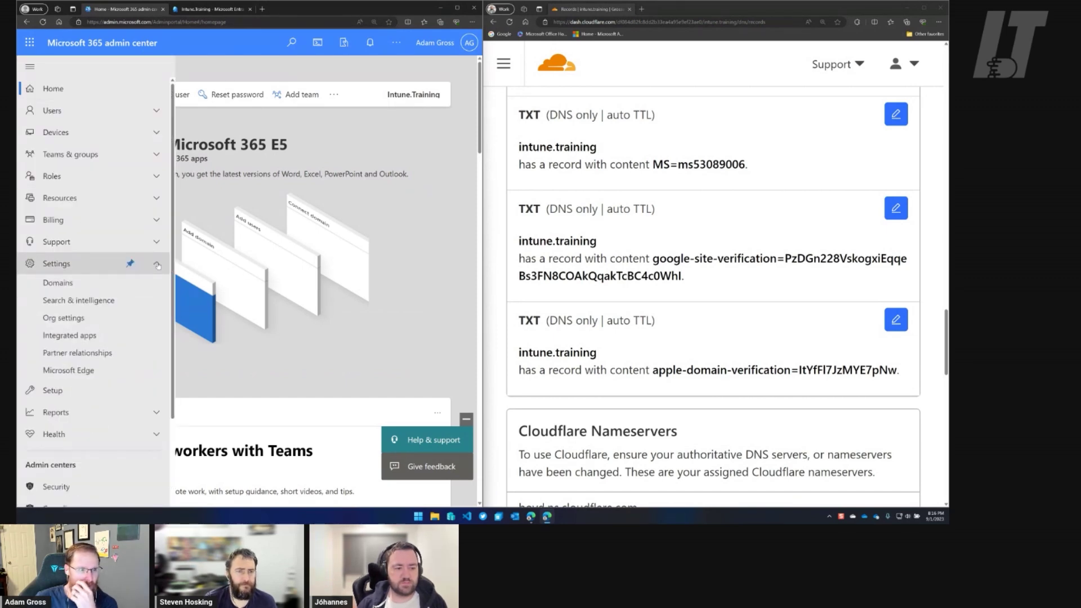
left_click(57, 280)
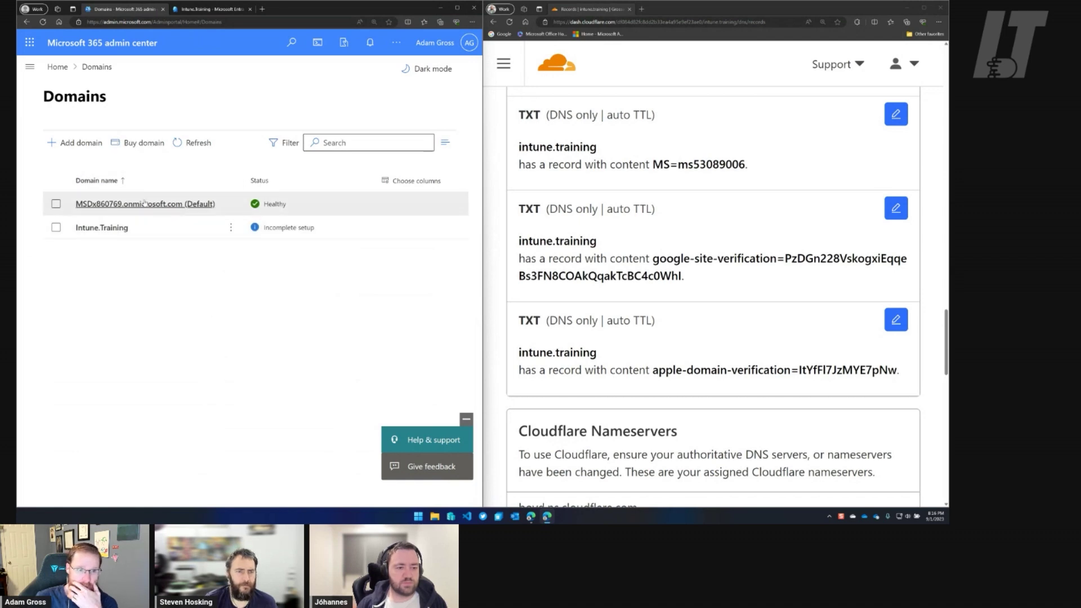
left_click_drag(144, 203, 141, 272)
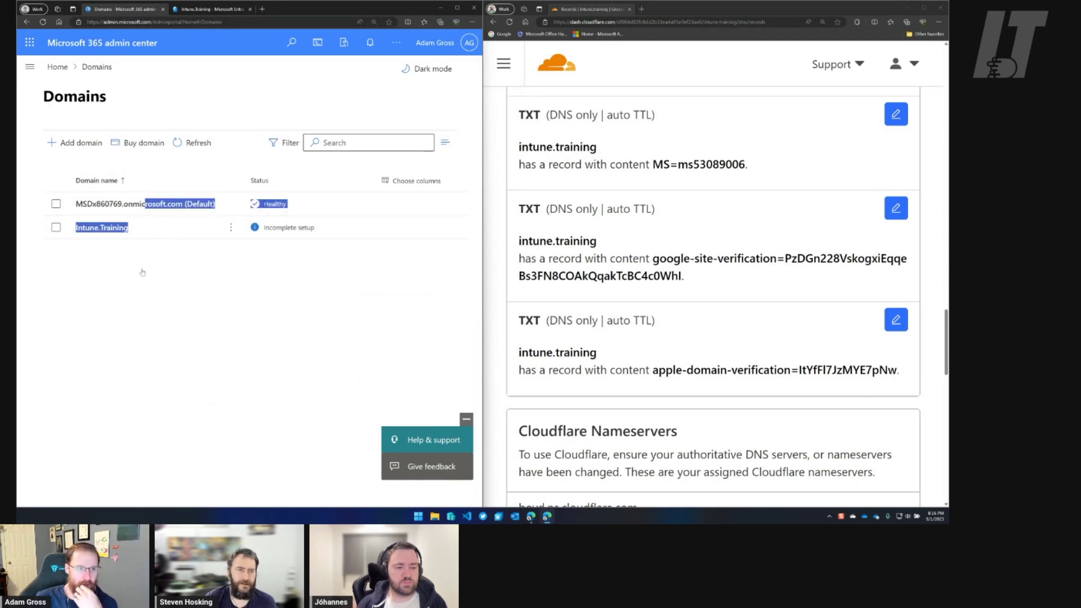
left_click(107, 229)
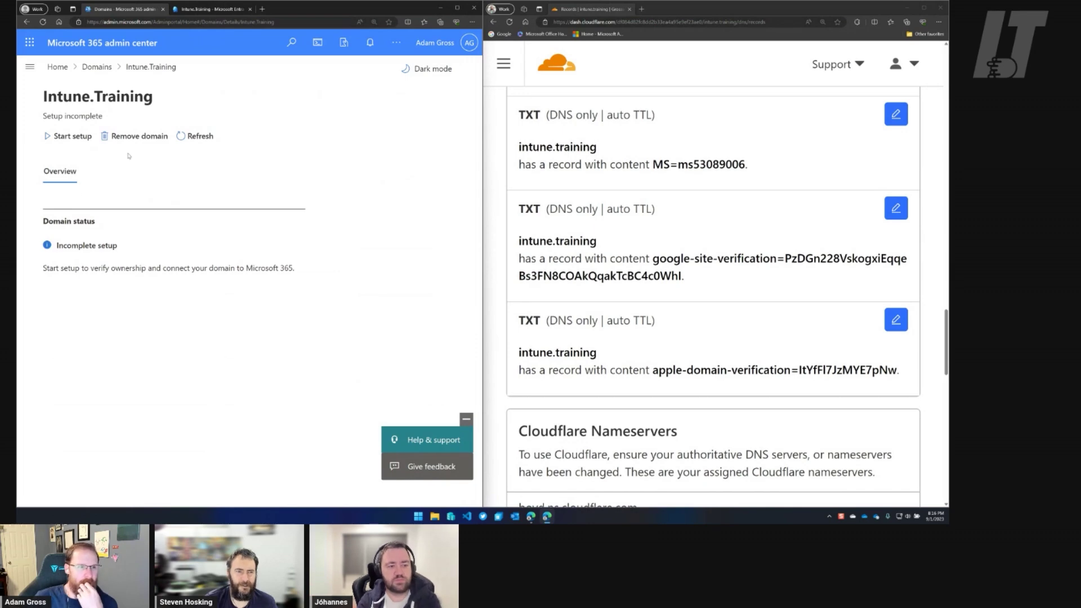
left_click(67, 137)
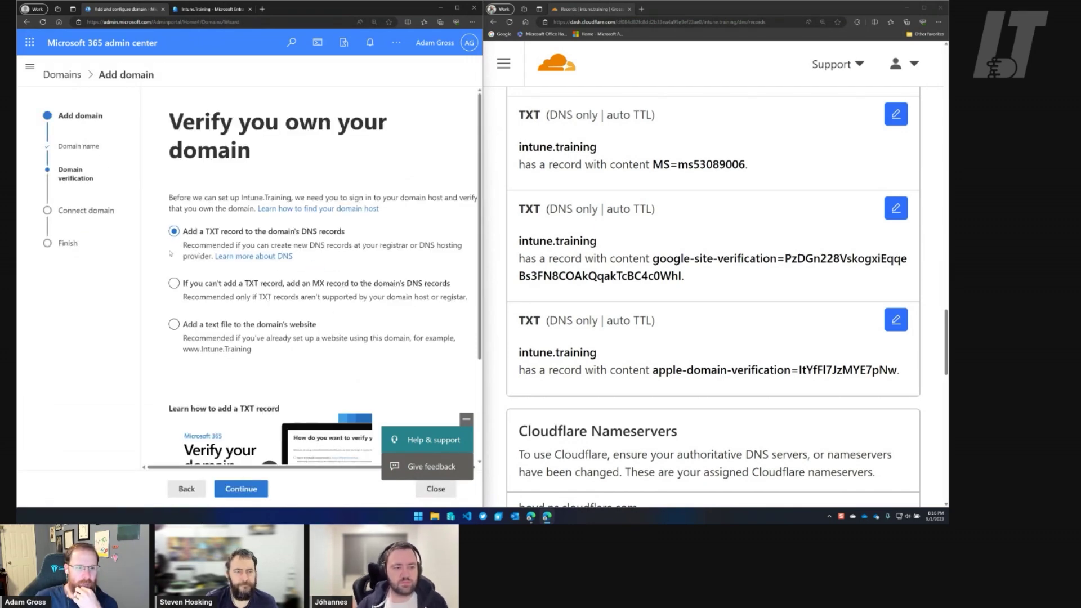
Select the 'Add a text file' verification option, then return to Entra's Intune.Training page.
scroll(202, 268, "down", 2)
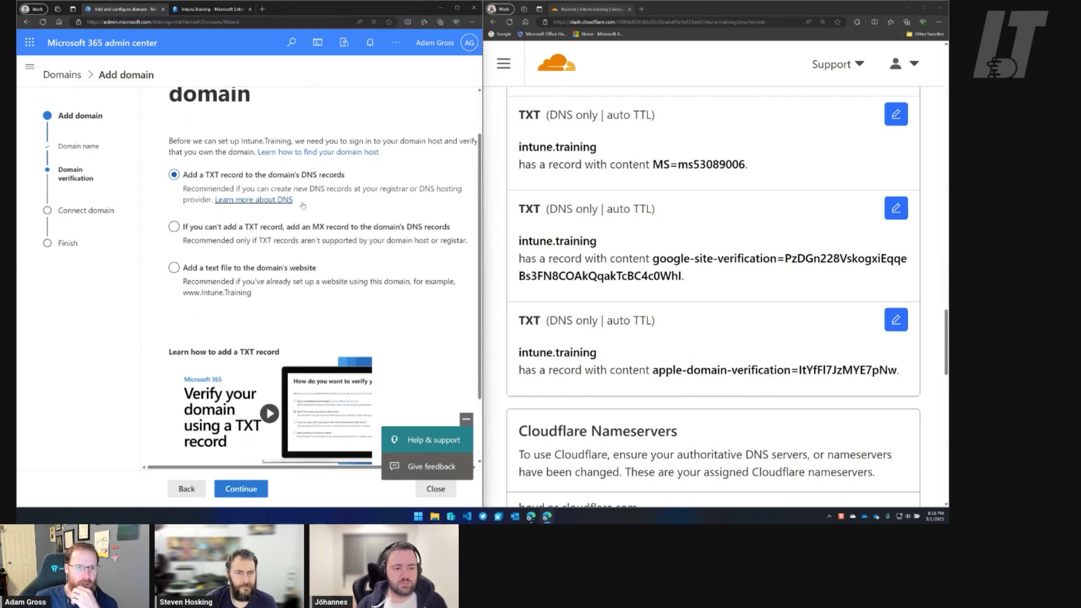
scroll(253, 283, "up", 2)
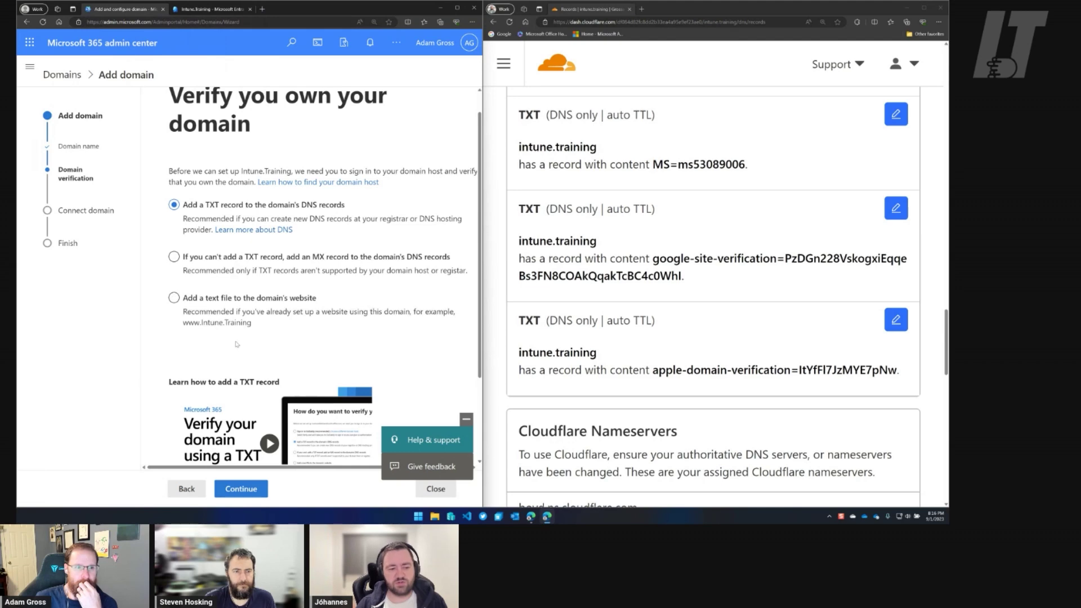
left_click(239, 308)
scroll(293, 283, "down", 1)
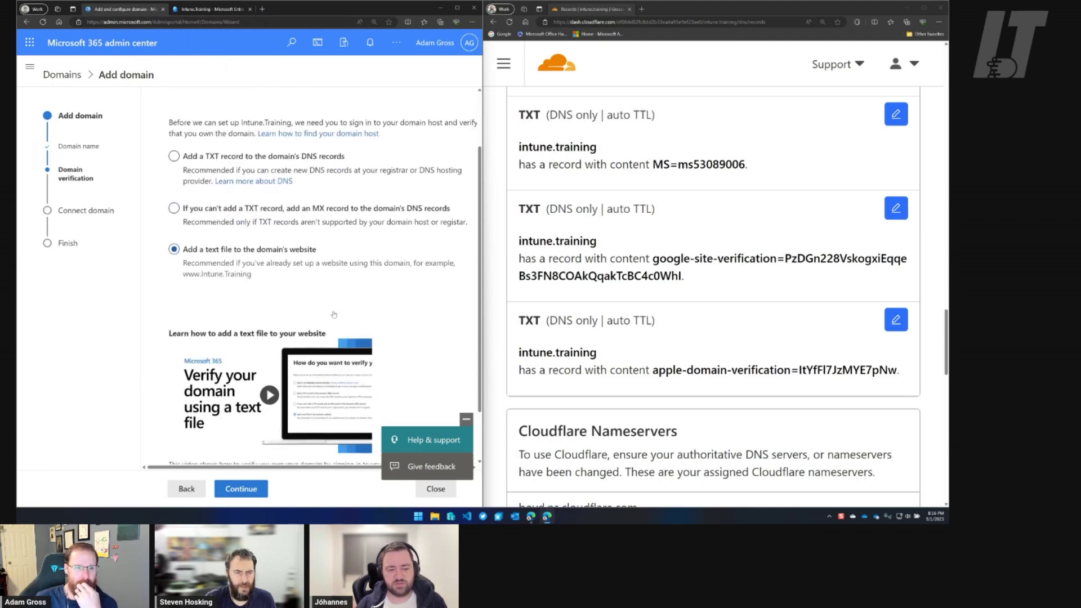
scroll(293, 284, "up", 3)
left_click(217, 11)
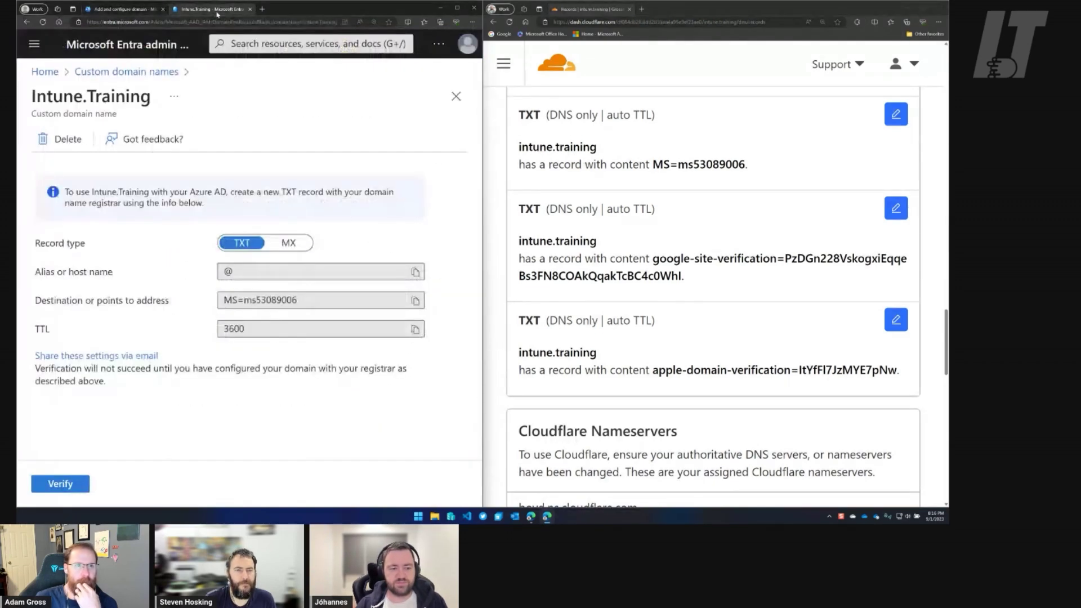
Verify Intune.Training and confirm making it the primary domain.
left_click(60, 484)
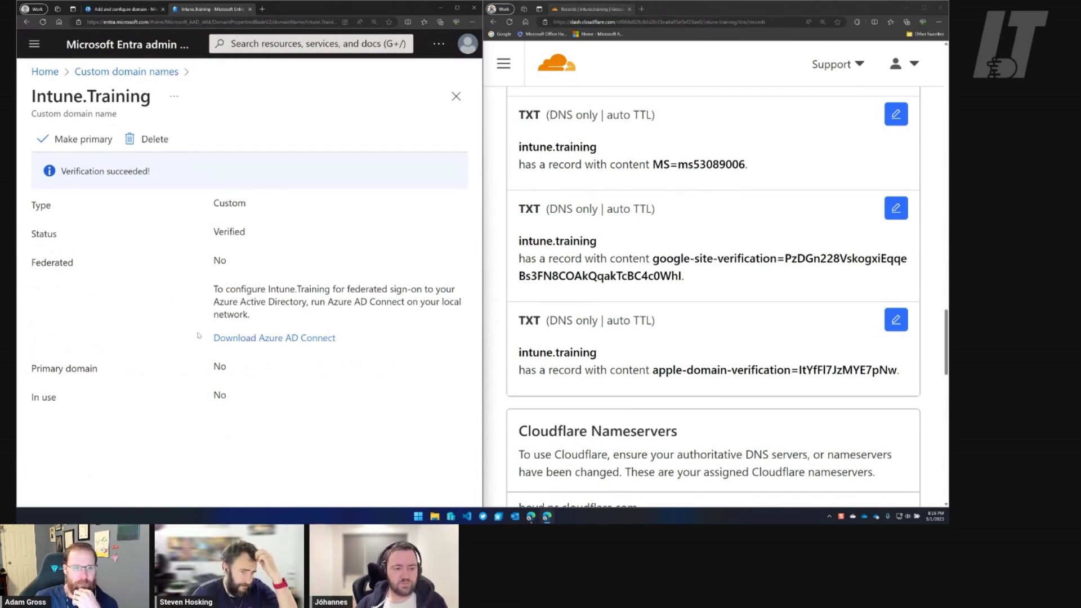
left_click_drag(214, 338, 345, 340)
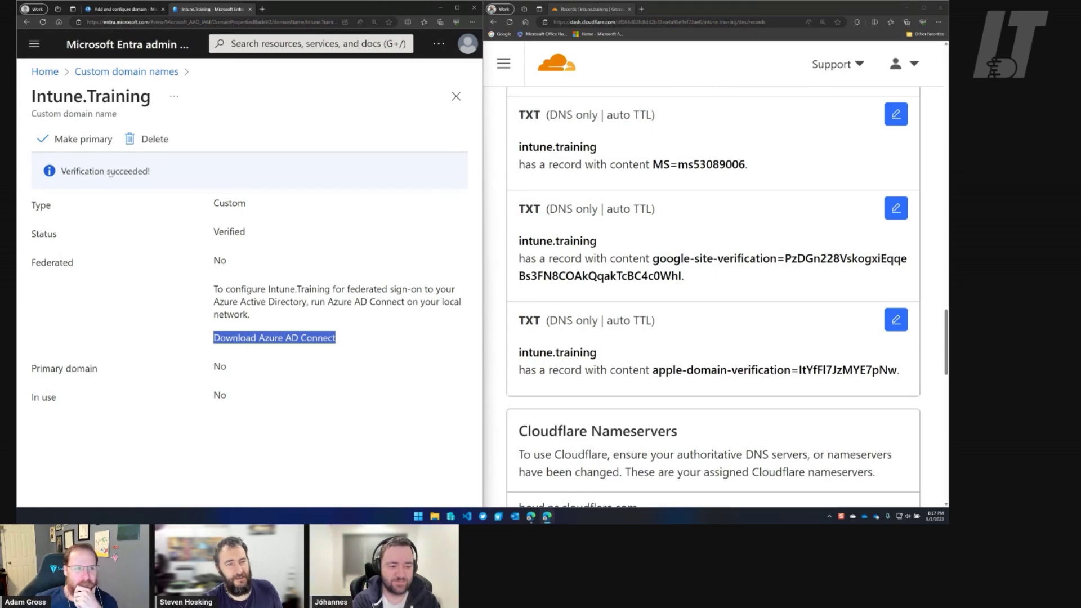
left_click(88, 144)
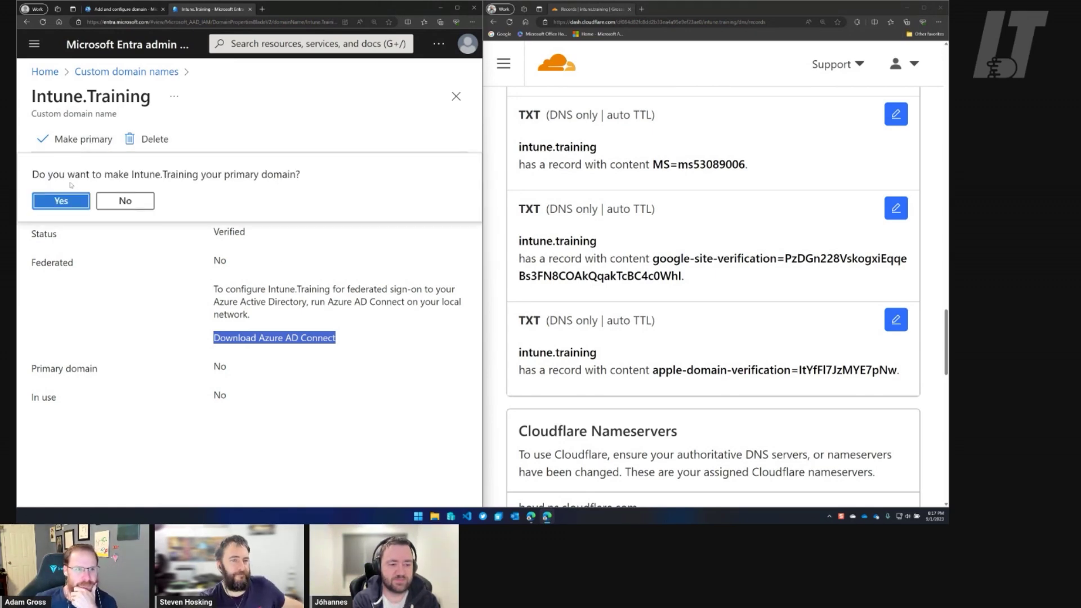
left_click(84, 196)
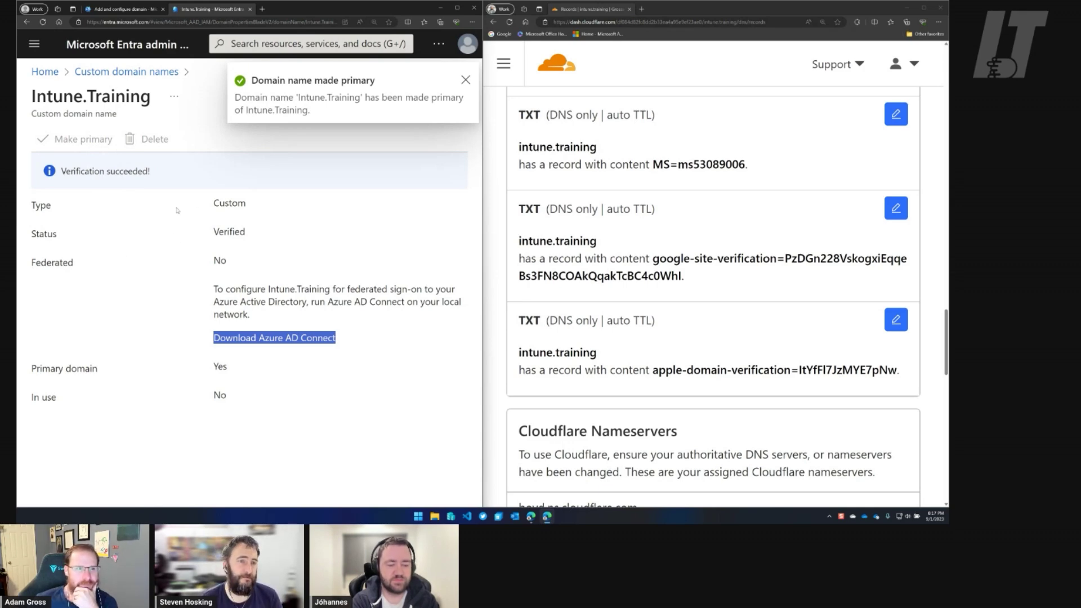
Reopen Intune.Training from Custom domain names, then return to the Entra home page.
left_click(130, 73)
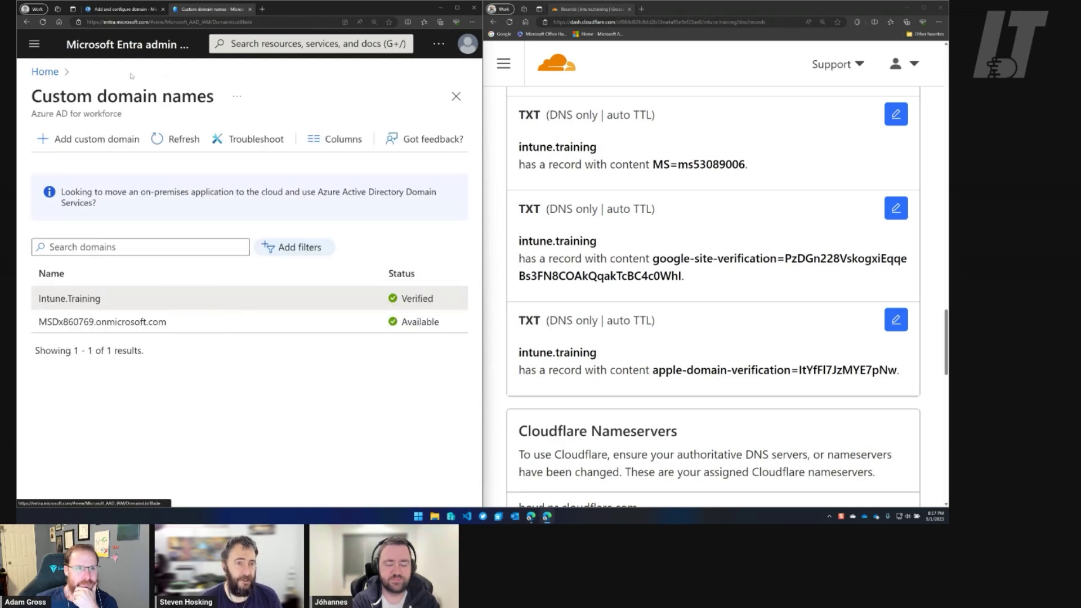
left_click(89, 302)
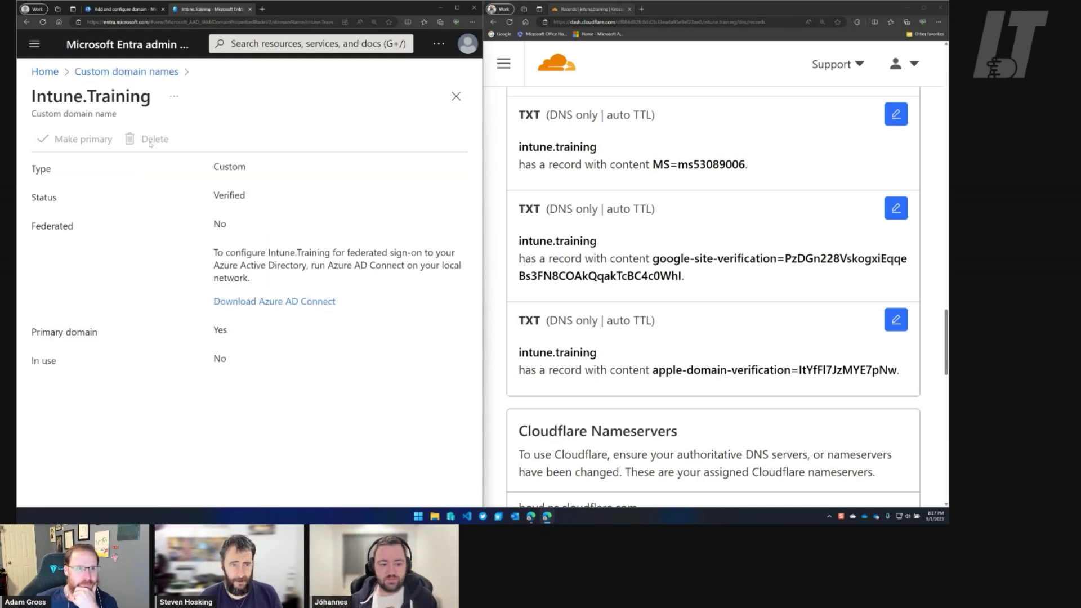
left_click(126, 72)
left_click(45, 72)
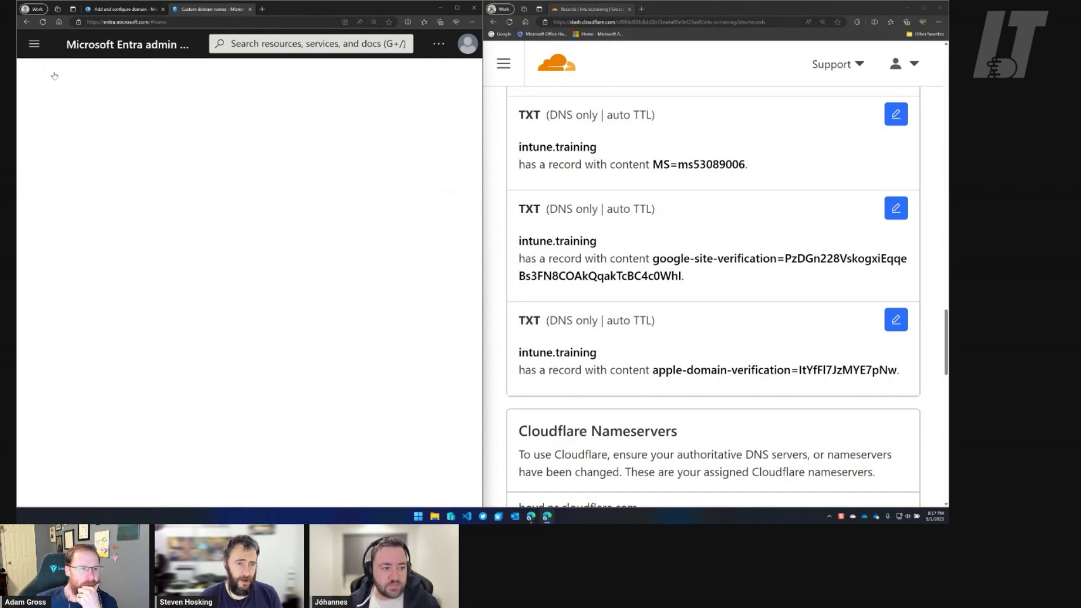
Maximize Entra, open All users, widen the UPN column, and choose New user > Create new user.
left_click(457, 8)
scroll(153, 232, "up", 3)
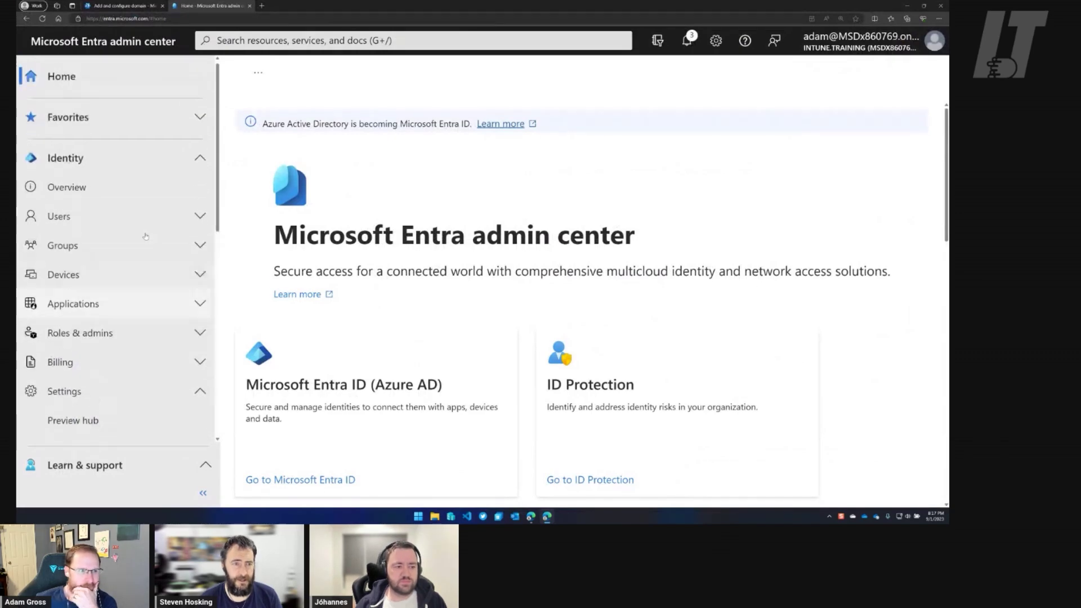
left_click(201, 221)
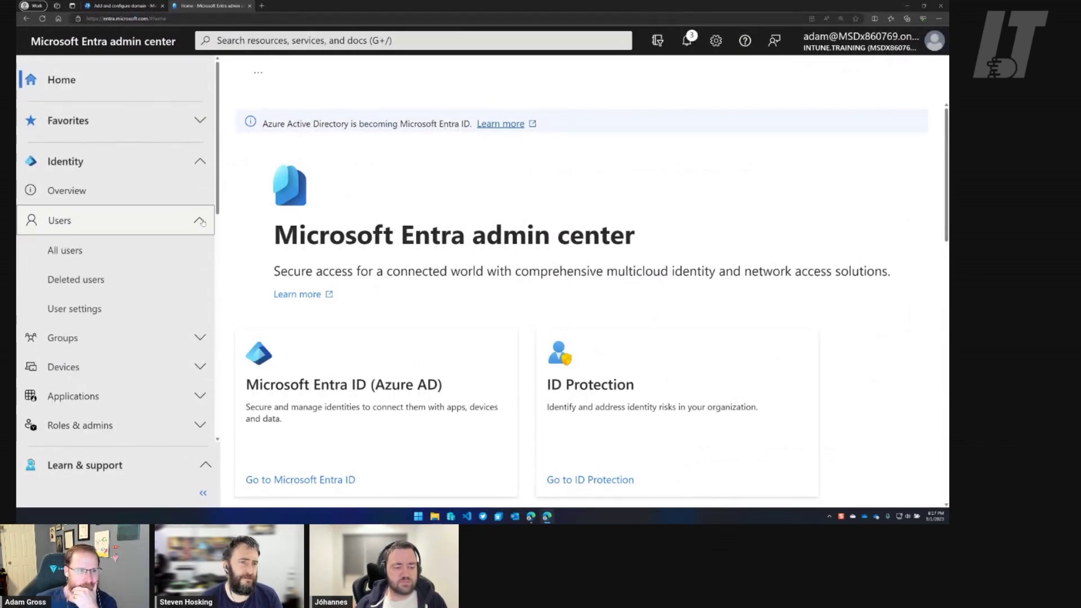
left_click(93, 251)
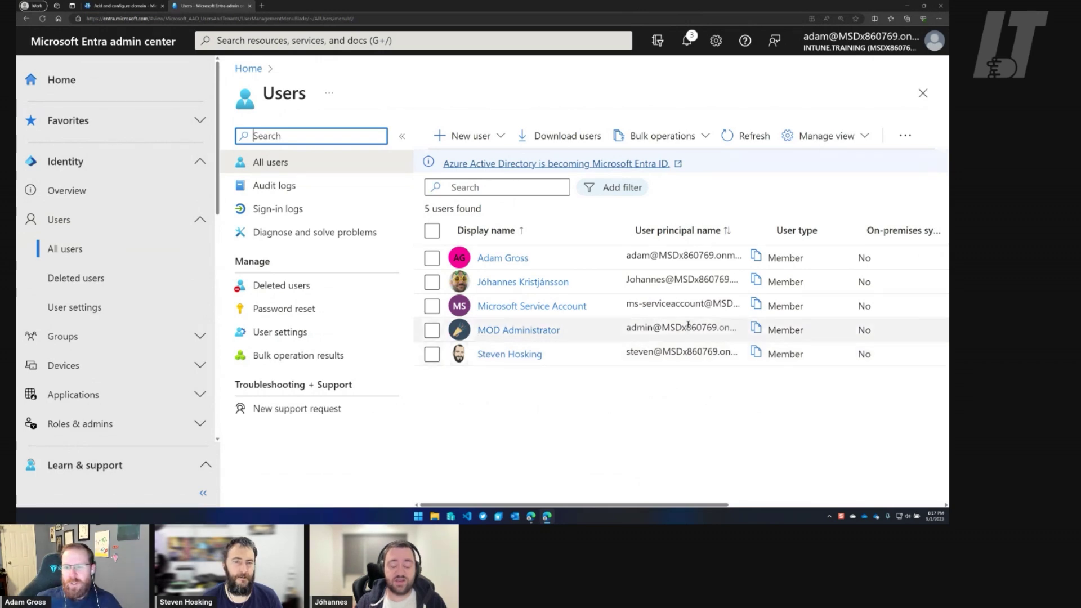
left_click_drag(766, 230, 875, 230)
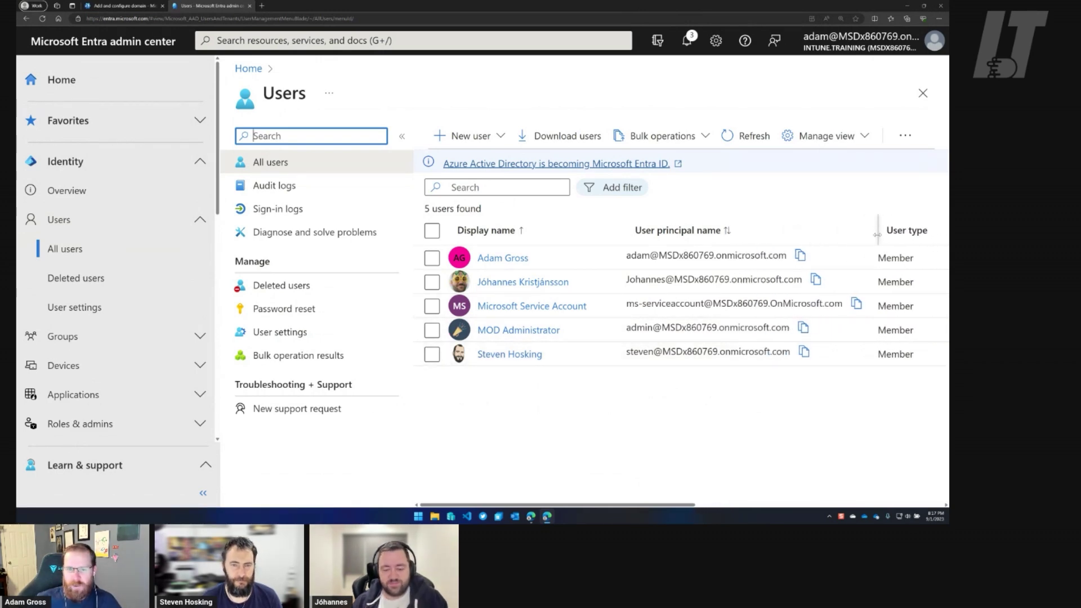
left_click(491, 143)
left_click(475, 176)
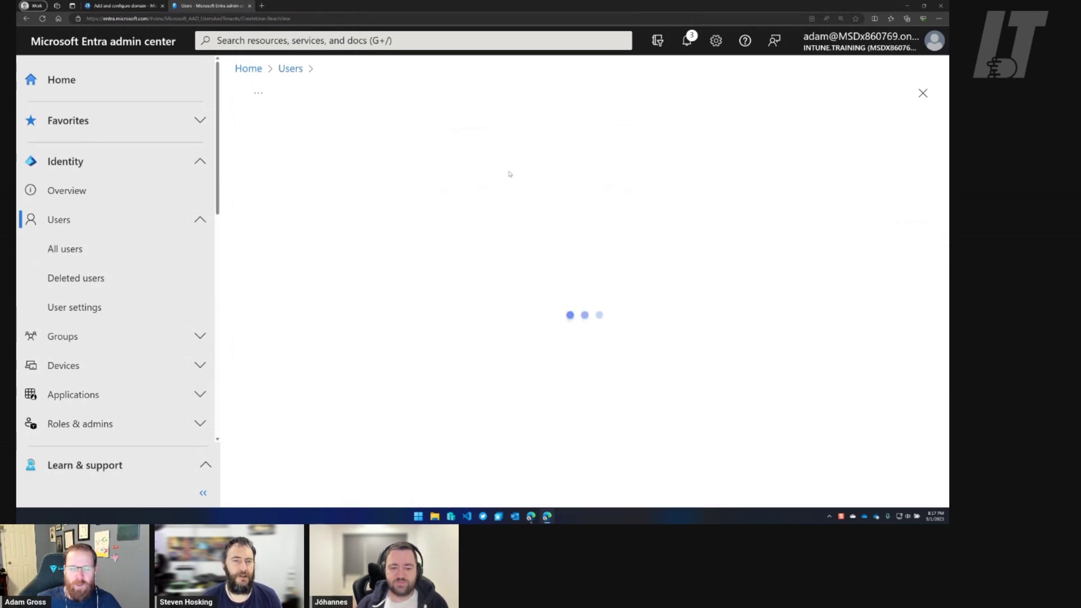
Enter the new user's sign-in name and display name, keep the auto-generated password, and continue to Properties.
left_click(437, 234)
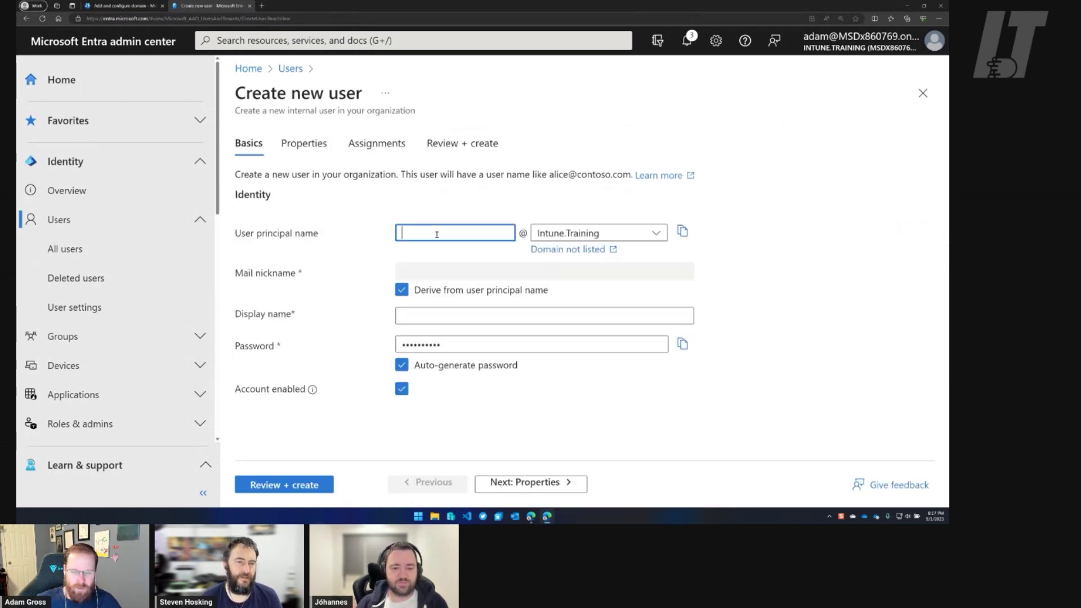
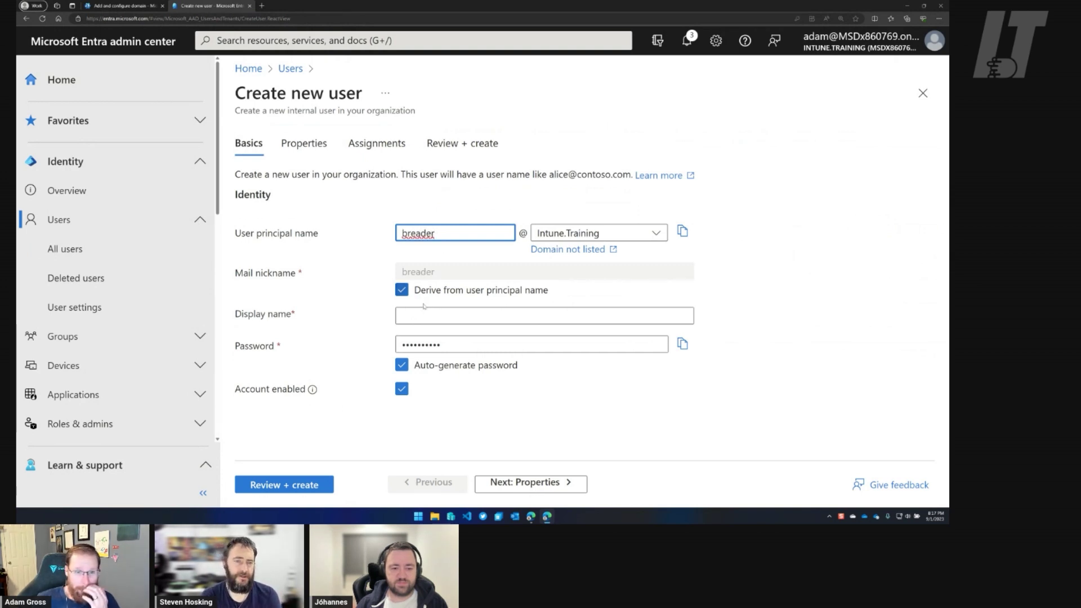
left_click(457, 314)
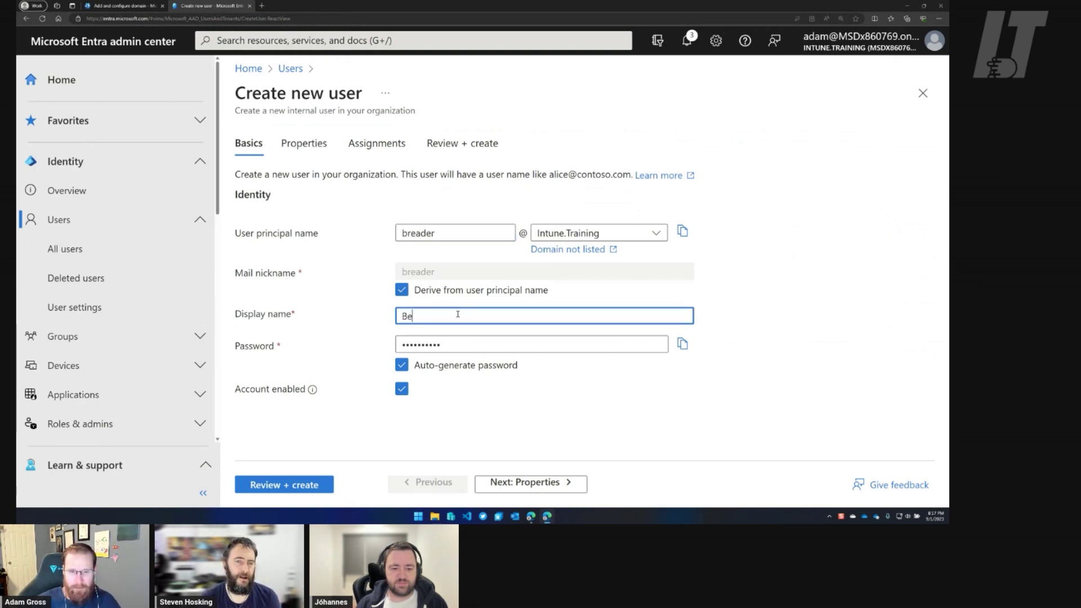
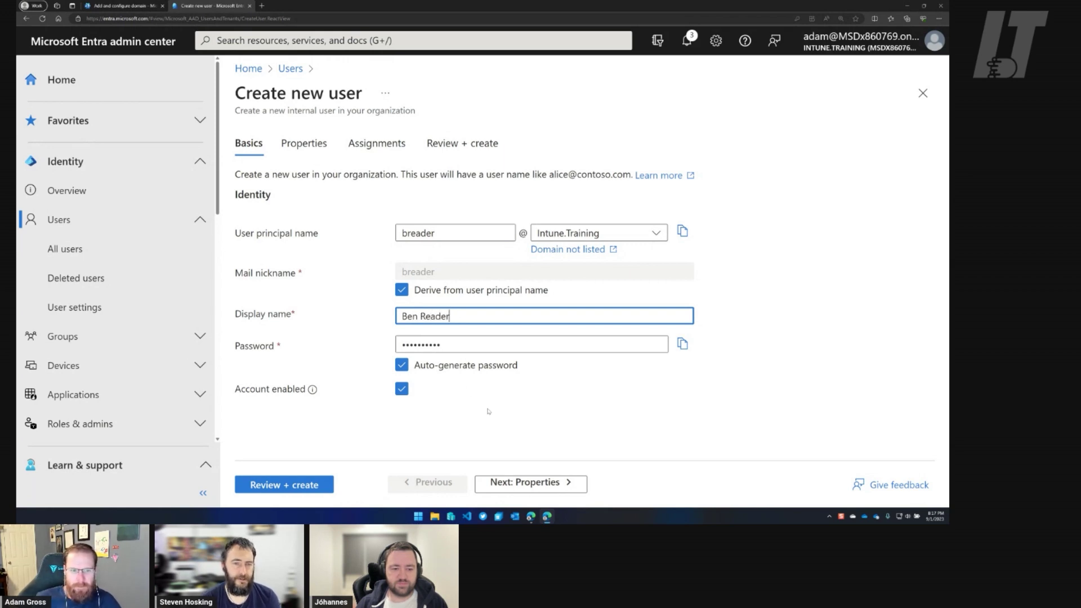
left_click(401, 365)
left_click(402, 365)
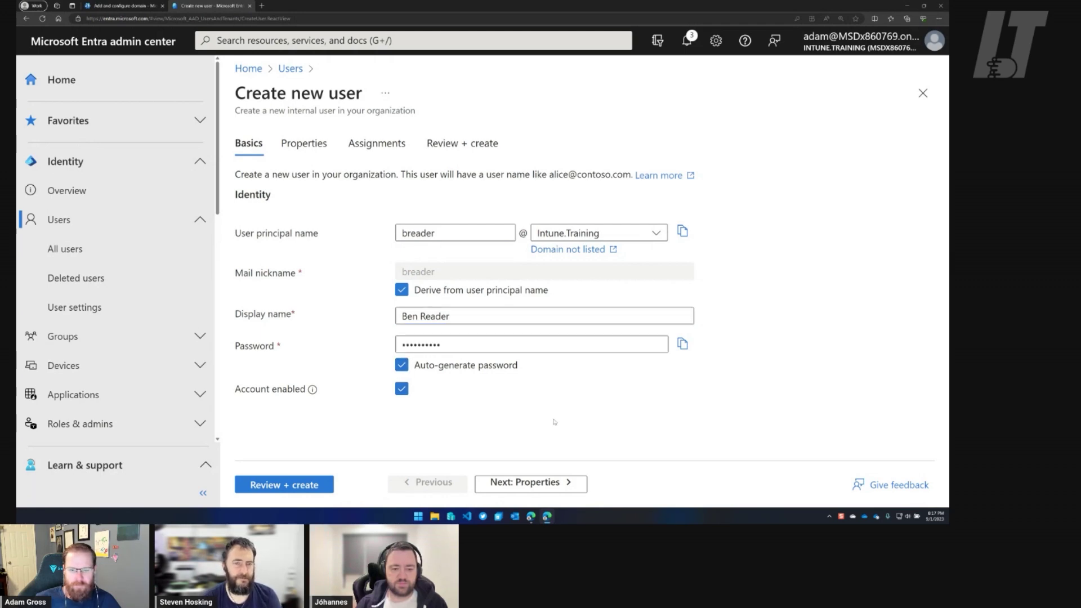
left_click(555, 483)
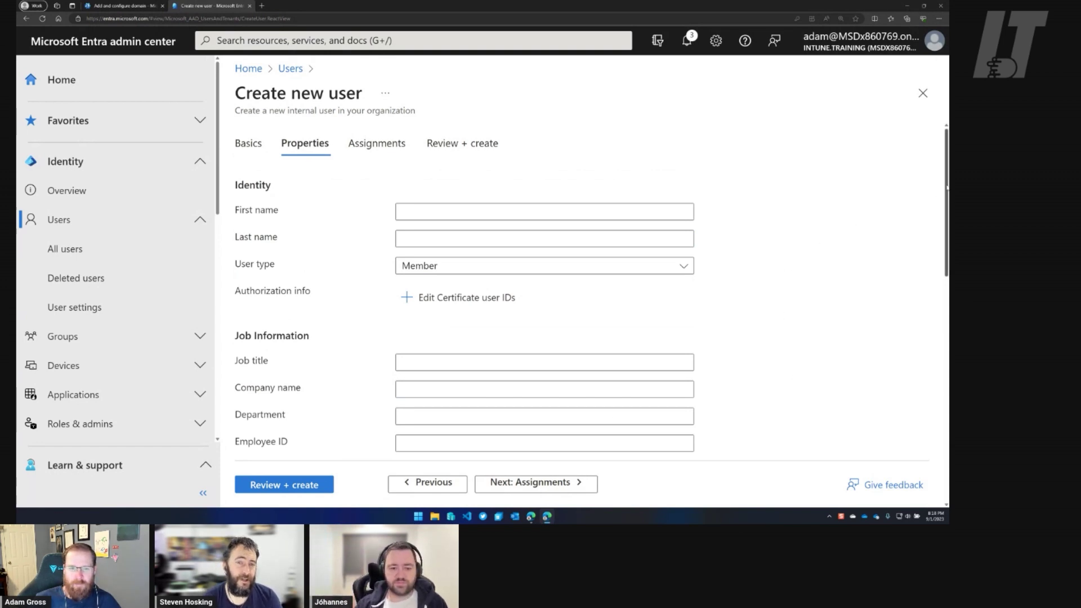
Choose Australia as the new user's usage location and move on to Assignments.
left_click_drag(947, 187, 947, 425)
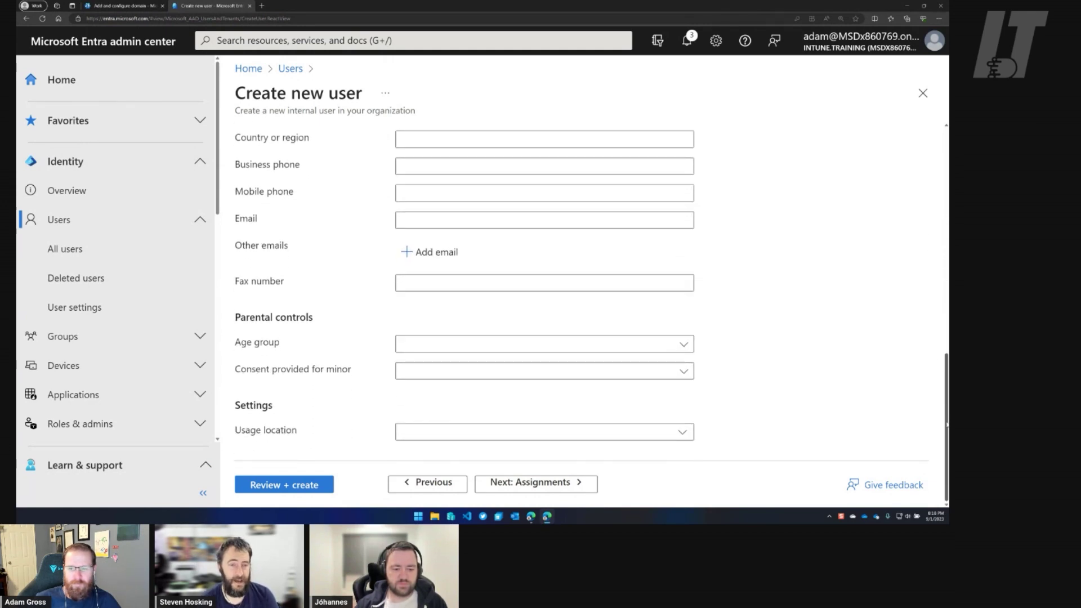
left_click(683, 434)
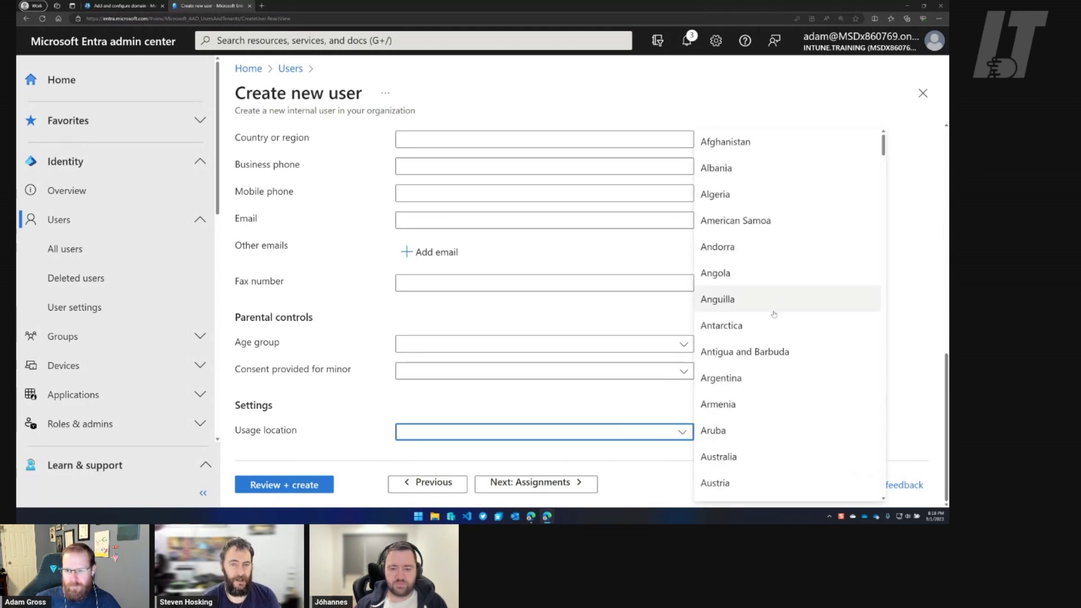
scroll(772, 338, "down", 1)
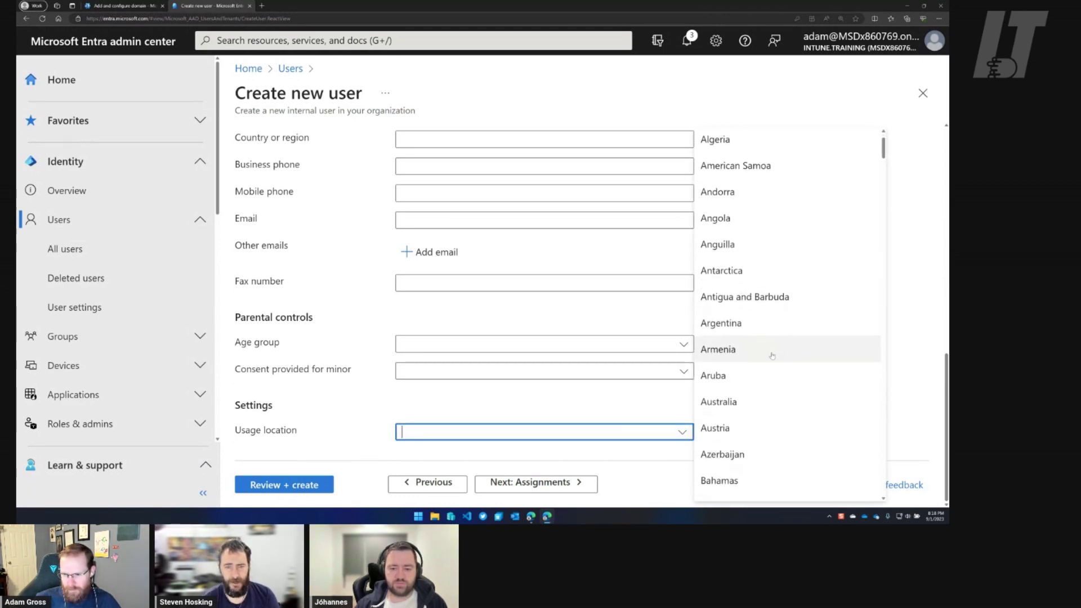
left_click(736, 400)
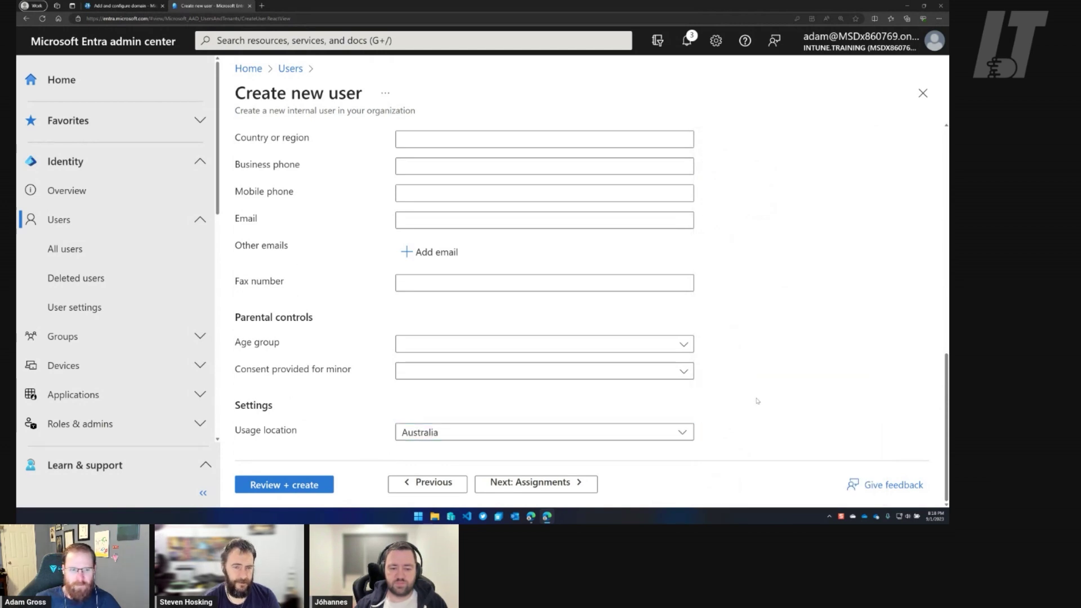
left_click(488, 484)
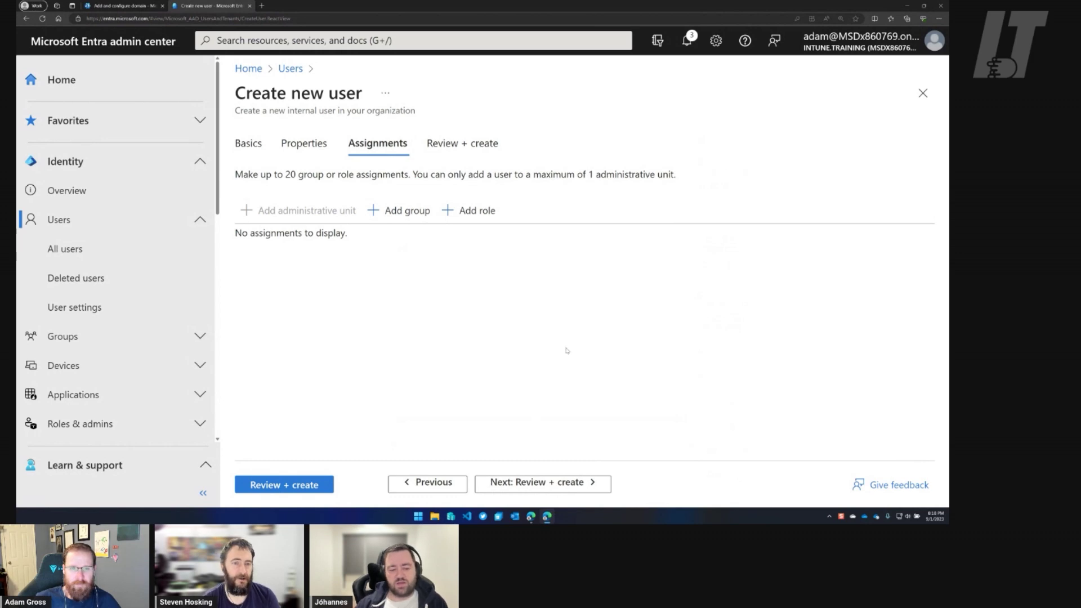
Add the new user to the License group, with page zoom at 175%, then go to Review + create.
left_click(399, 209)
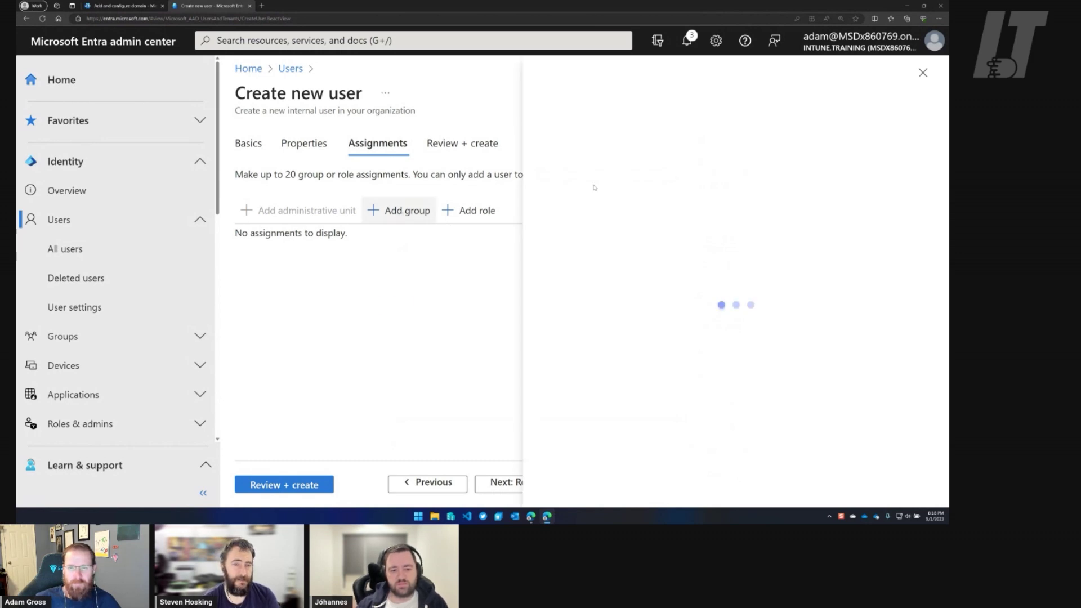
left_click(273, 288)
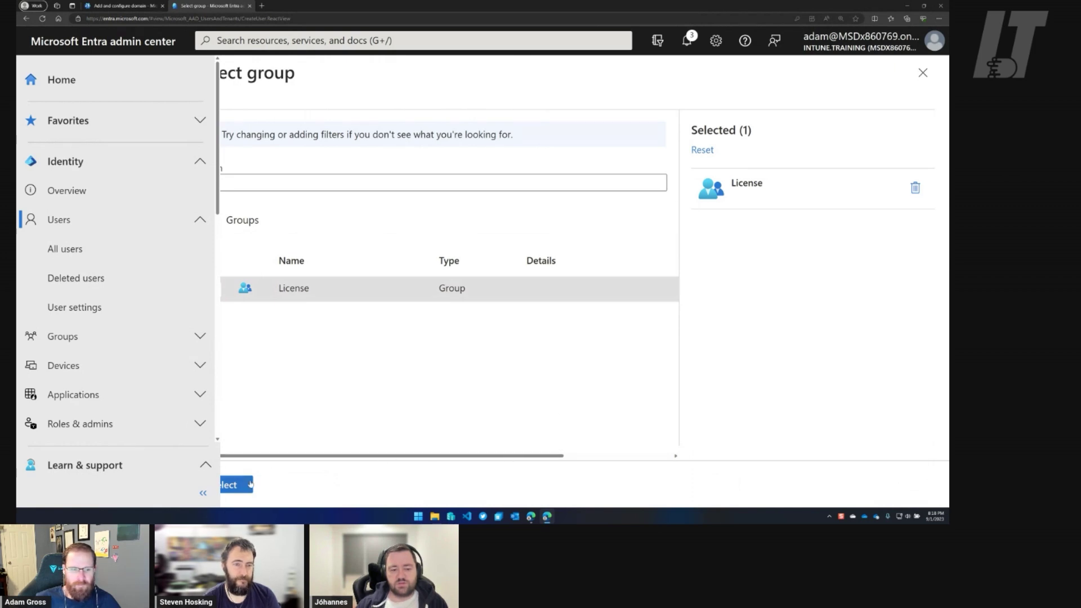
left_click(939, 19)
left_click(894, 68)
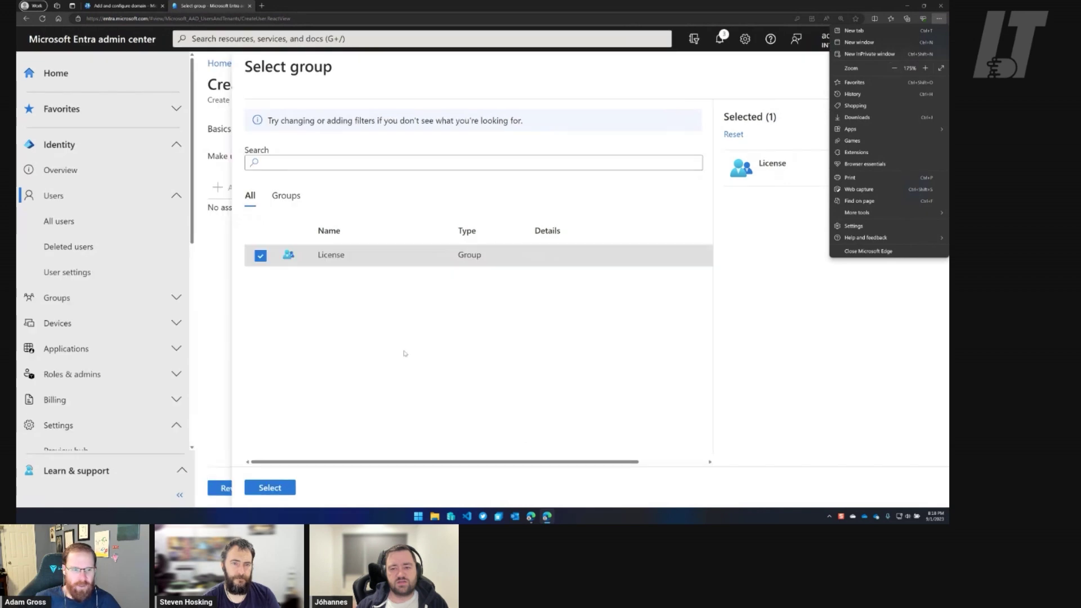
left_click(315, 390)
left_click(336, 264)
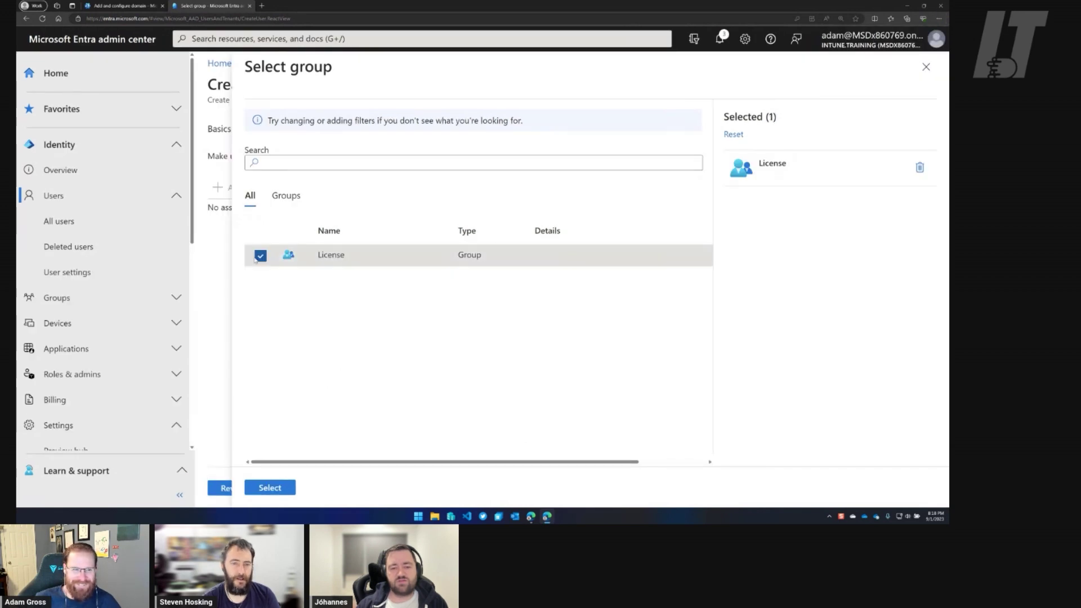
left_click(270, 487)
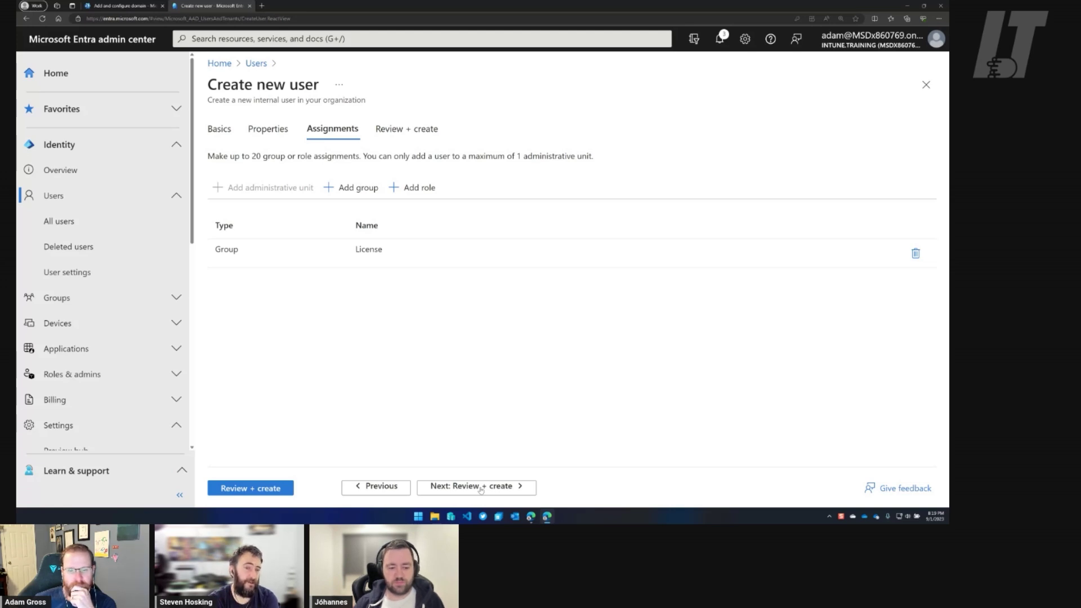
left_click(481, 487)
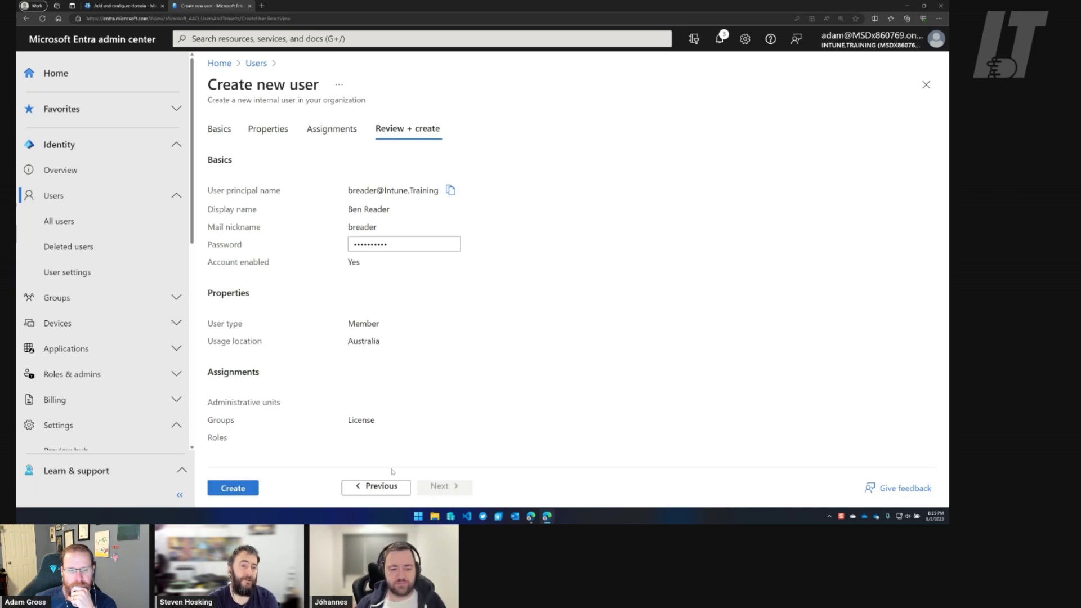
Return to Assignments and add the Global Administrator directory role for the new user.
left_click(377, 486)
left_click(377, 487)
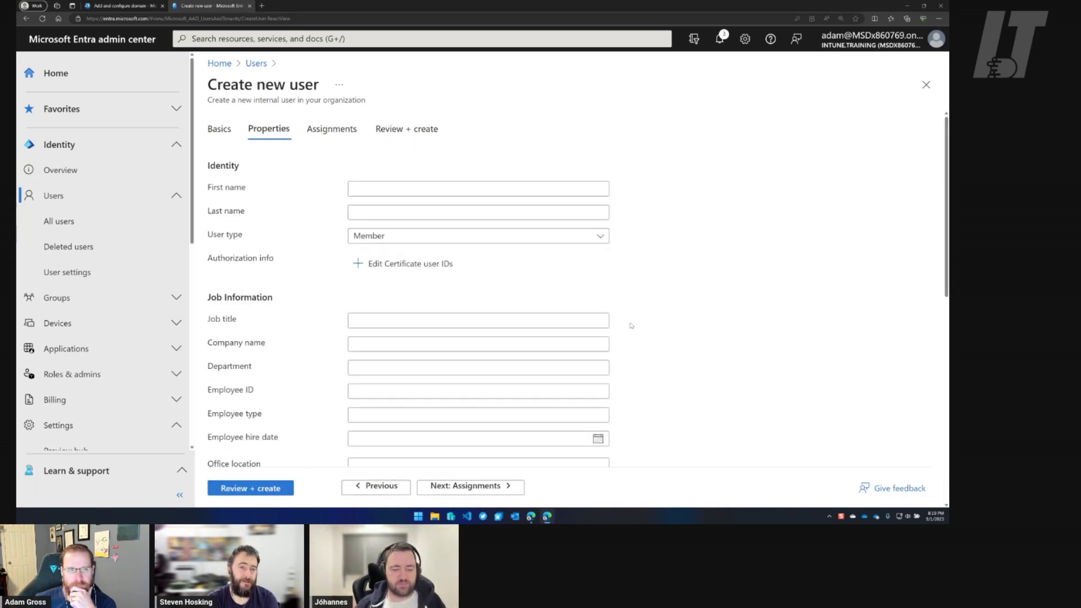
left_click(470, 486)
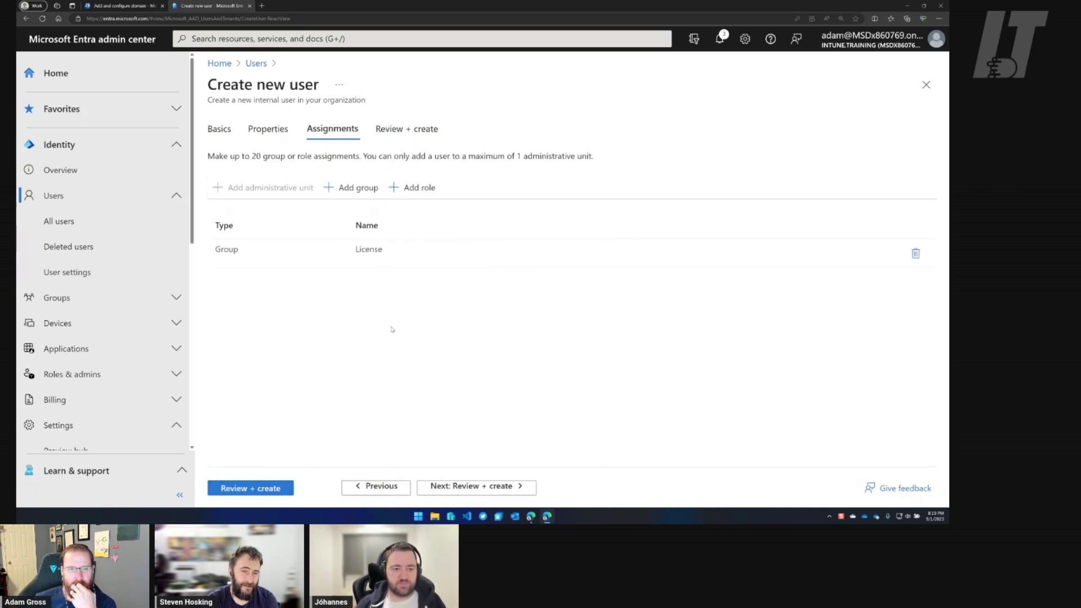
left_click(409, 188)
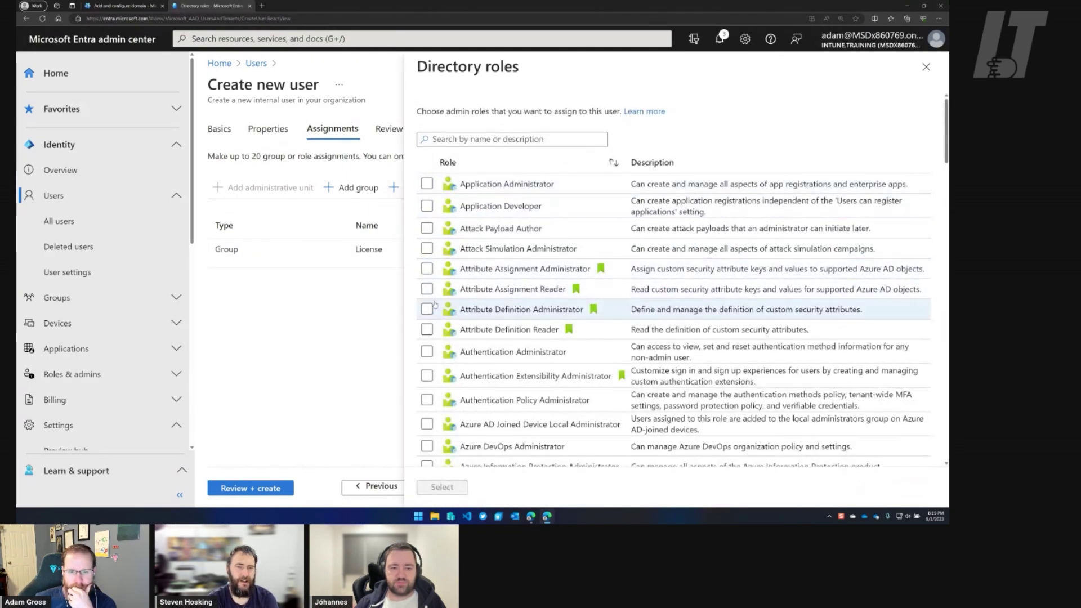
scroll(433, 307, "down", 2)
scroll(434, 308, "down", 6)
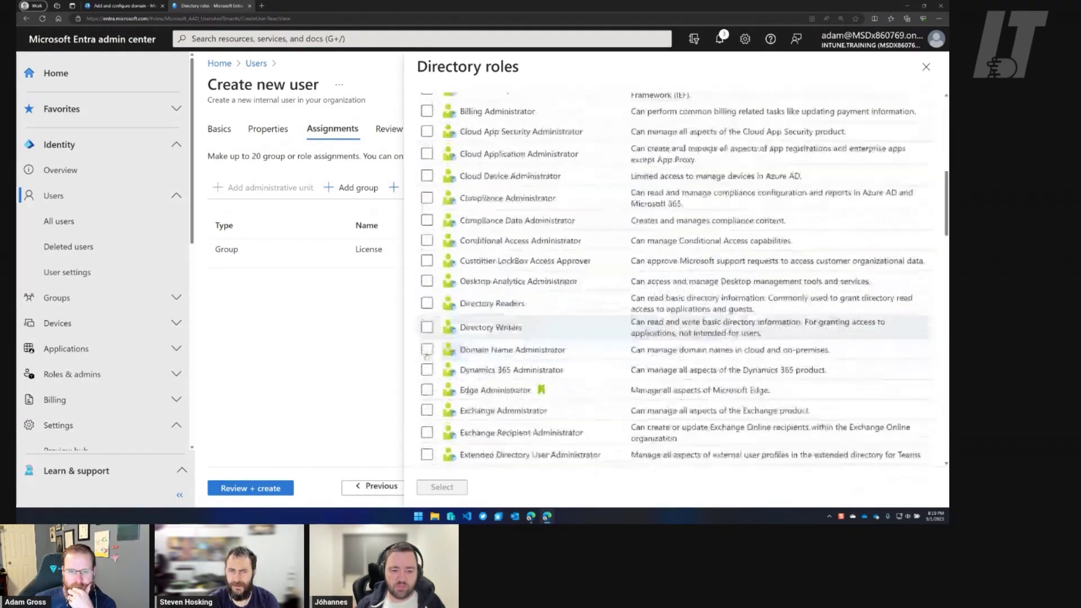
scroll(427, 355, "down", 3)
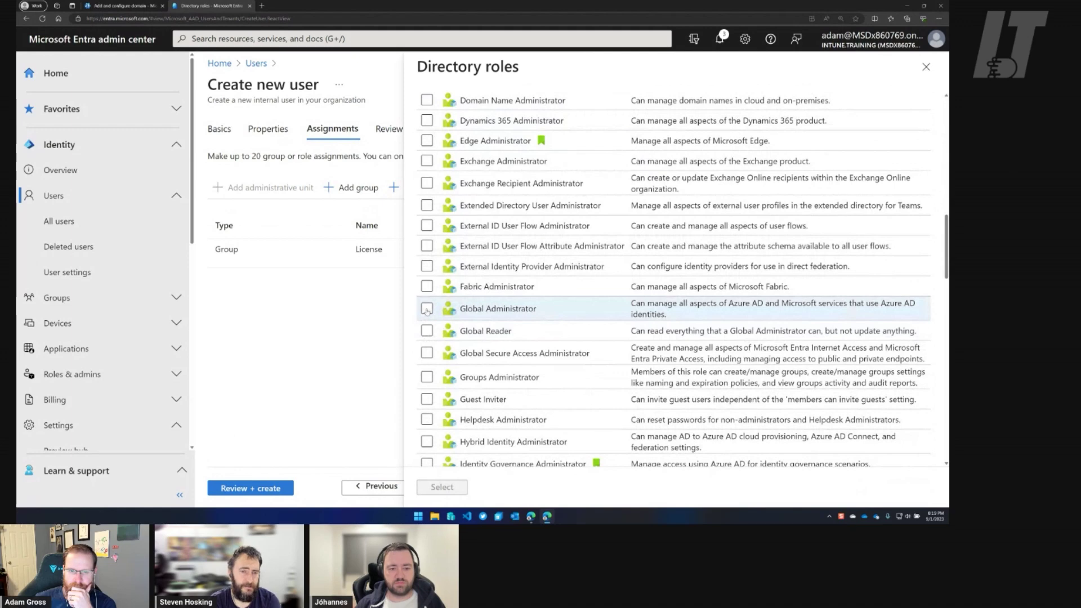
left_click(426, 309)
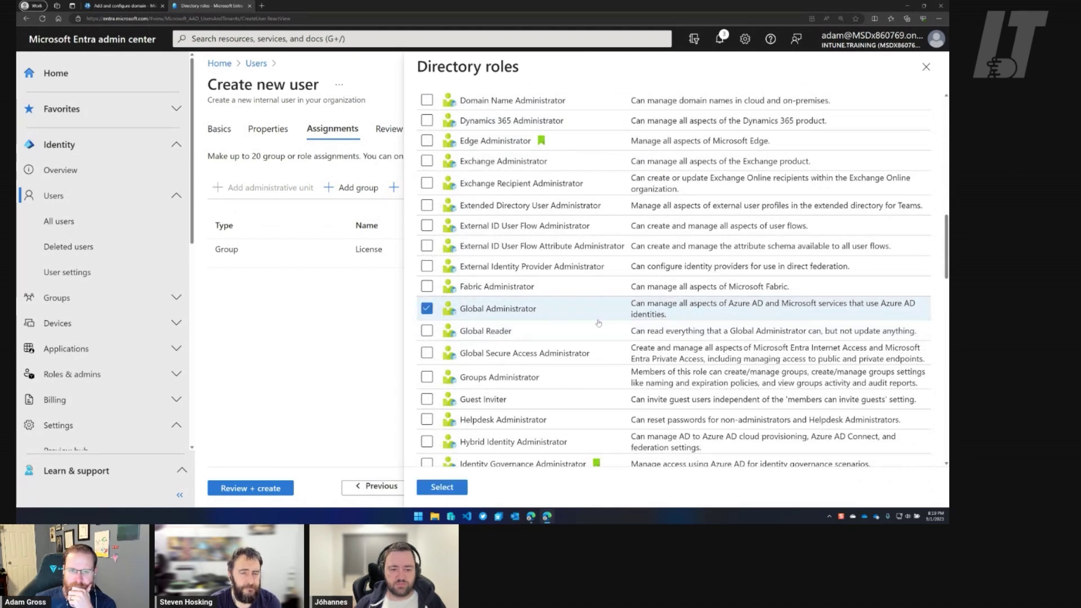
left_click(459, 491)
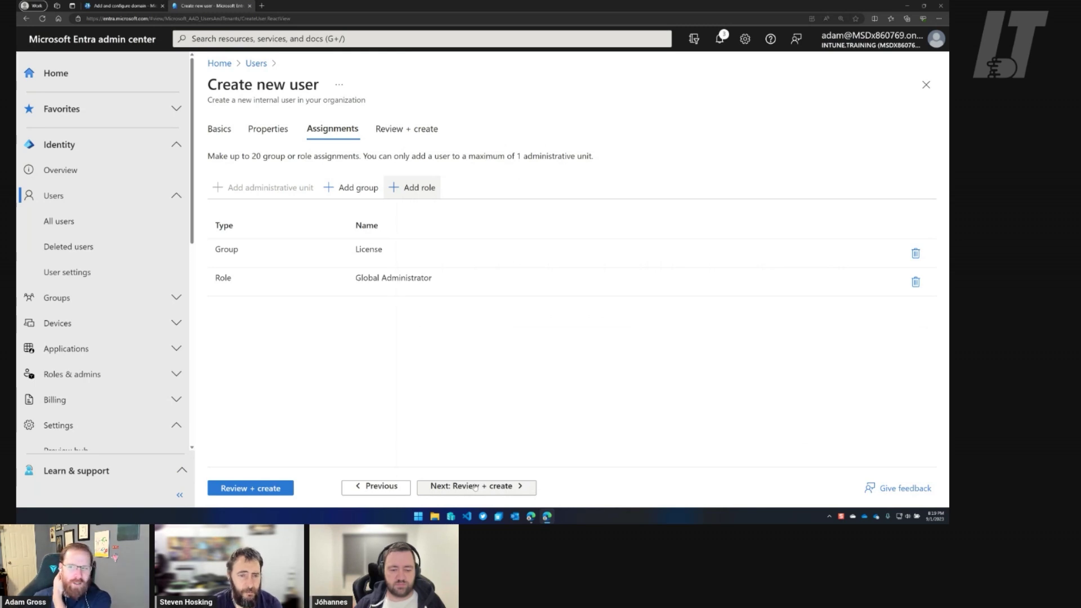
Review the summary, recheck the Global Administrator role assignment, and create the user.
left_click(475, 487)
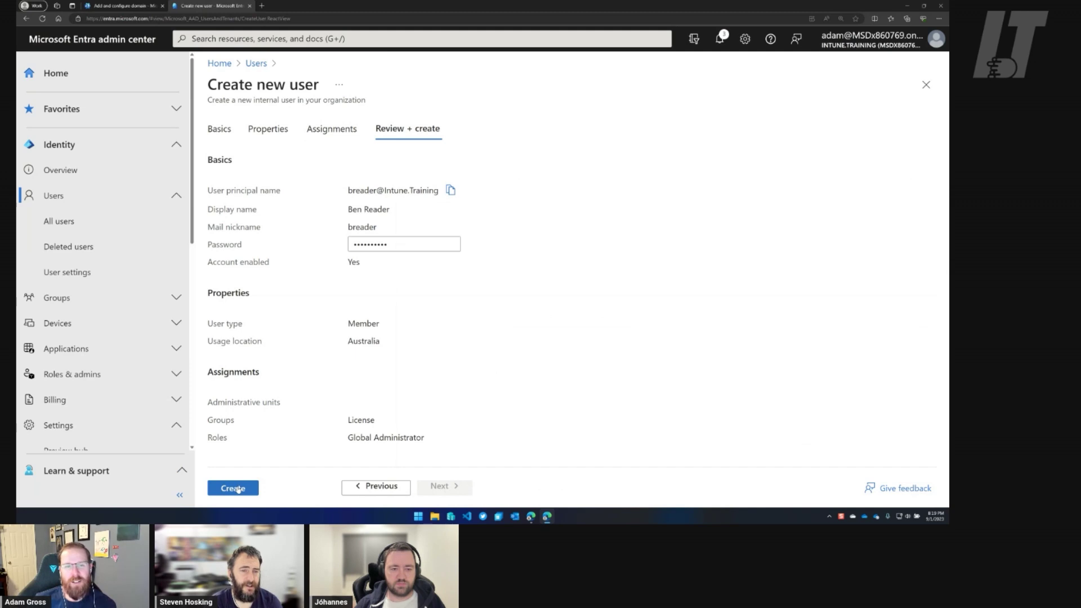
left_click(376, 486)
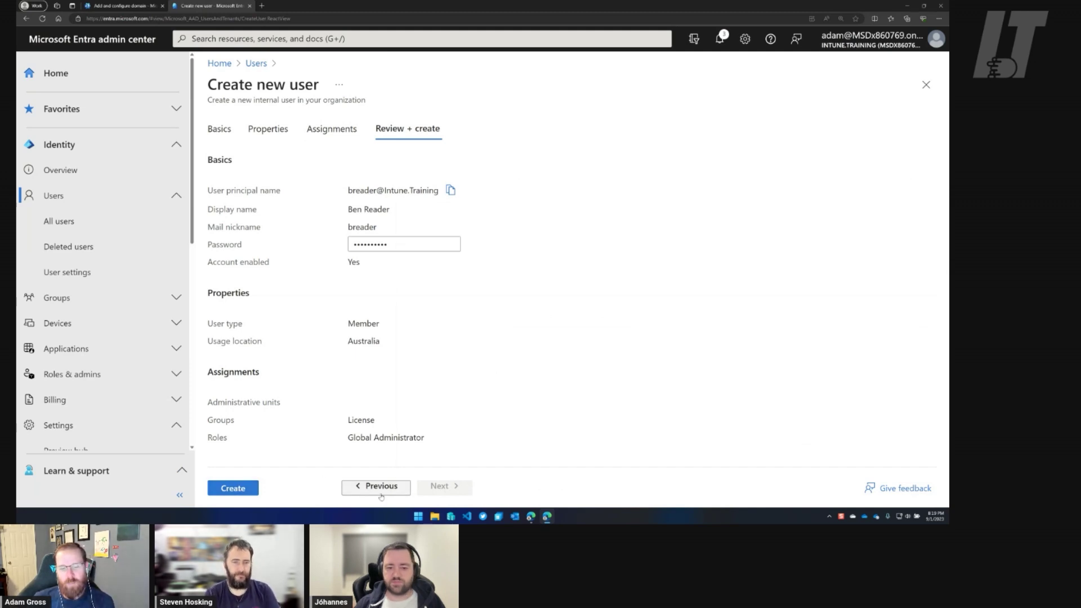
left_click_drag(449, 282, 356, 284)
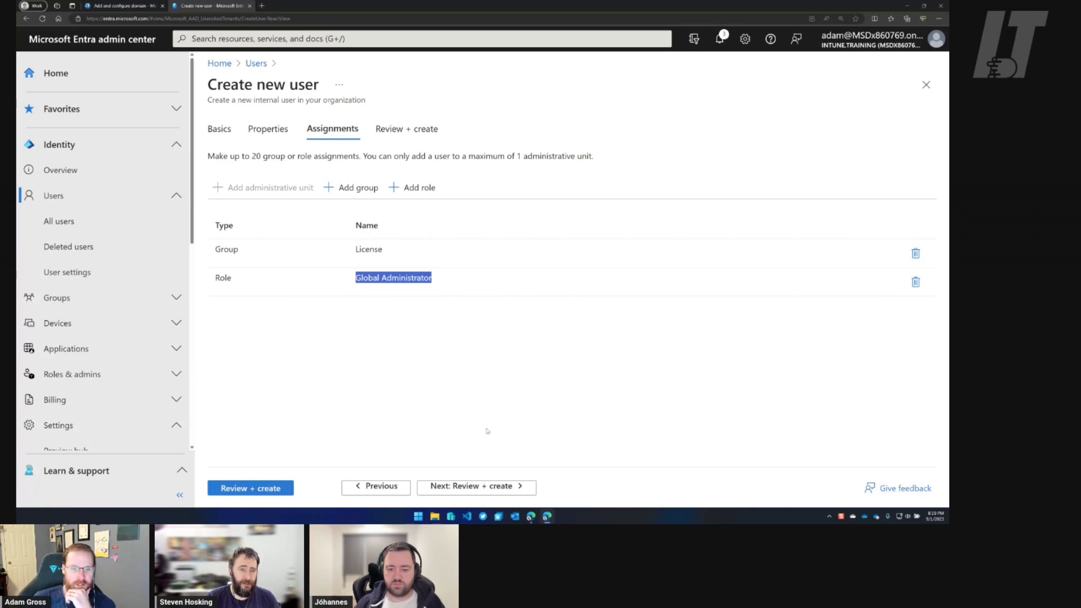
left_click(498, 493)
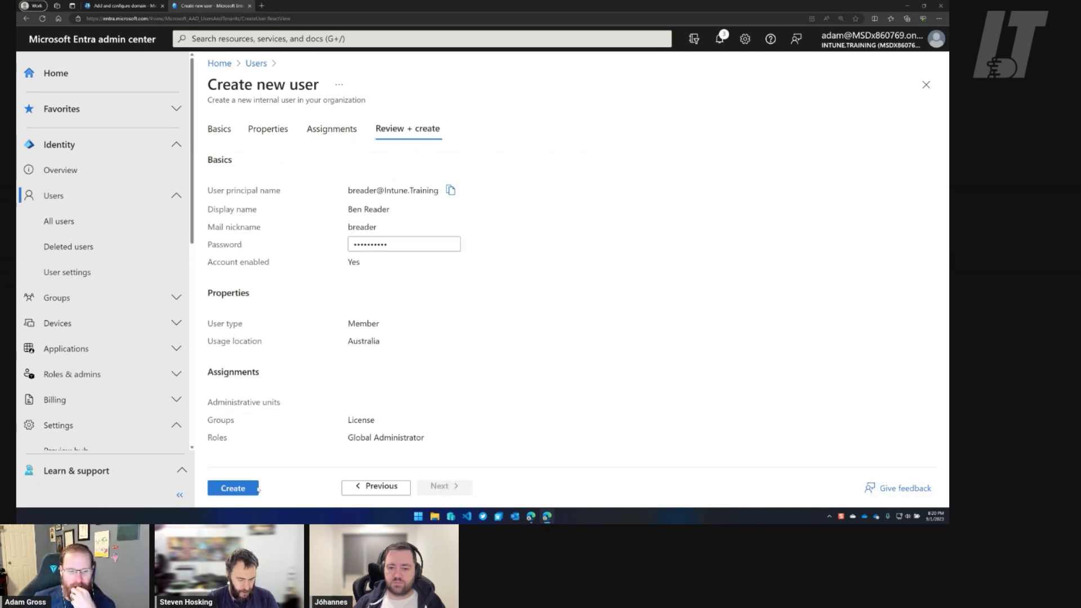
left_click(232, 488)
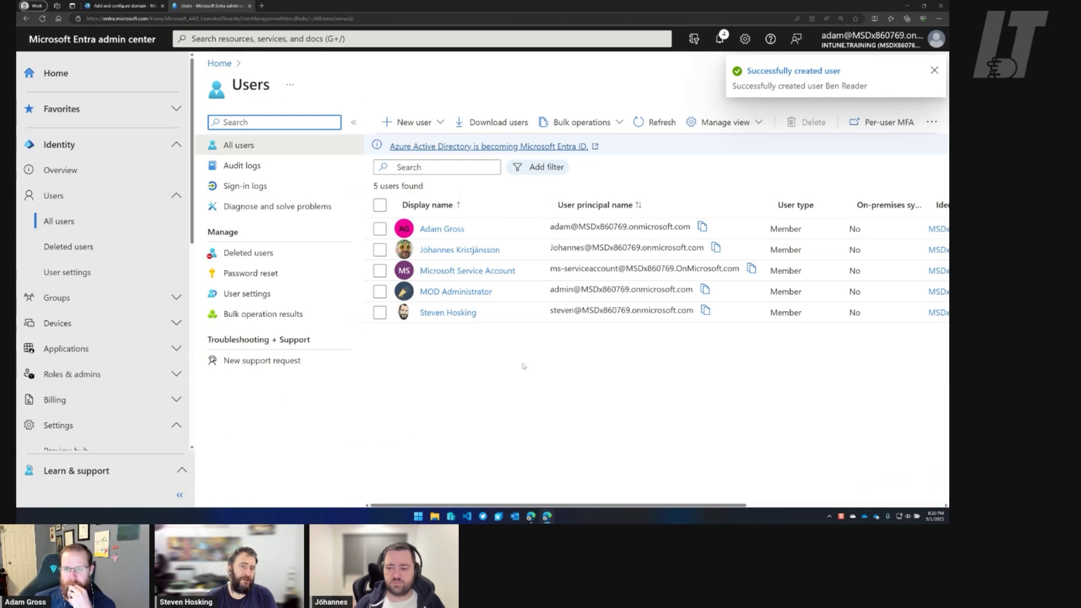
Refresh the Users list until the new Intune.Training user appears, then collapse the navigation menu.
left_click(652, 126)
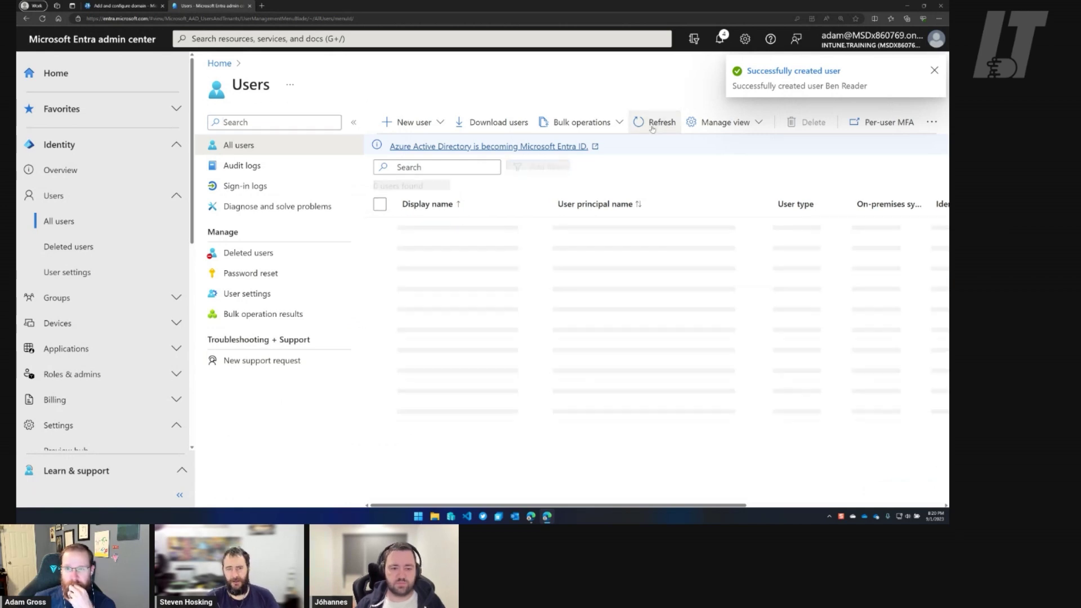
left_click(651, 128)
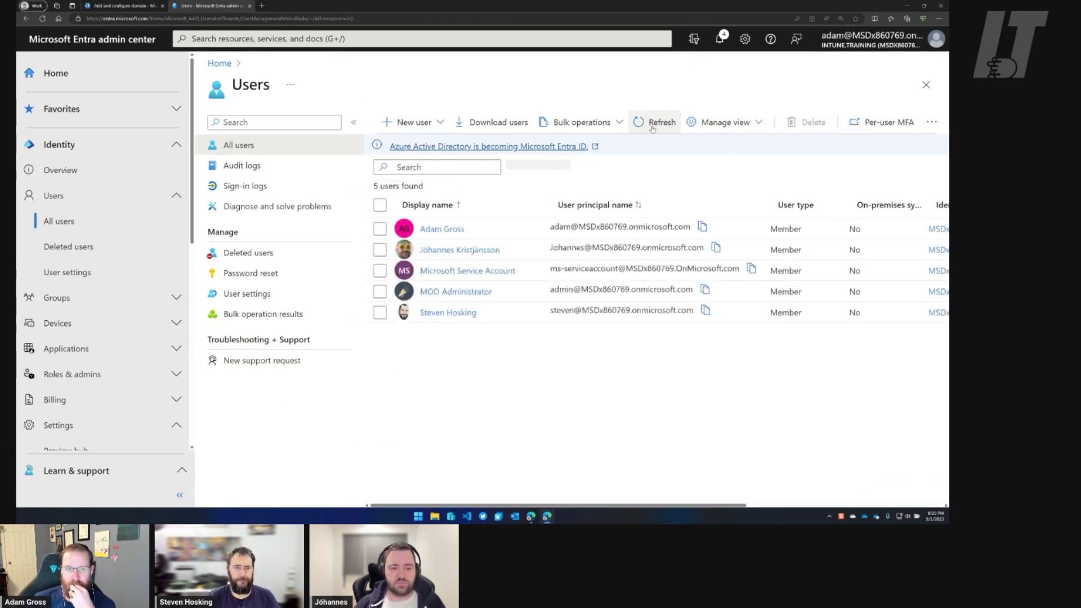
left_click(652, 128)
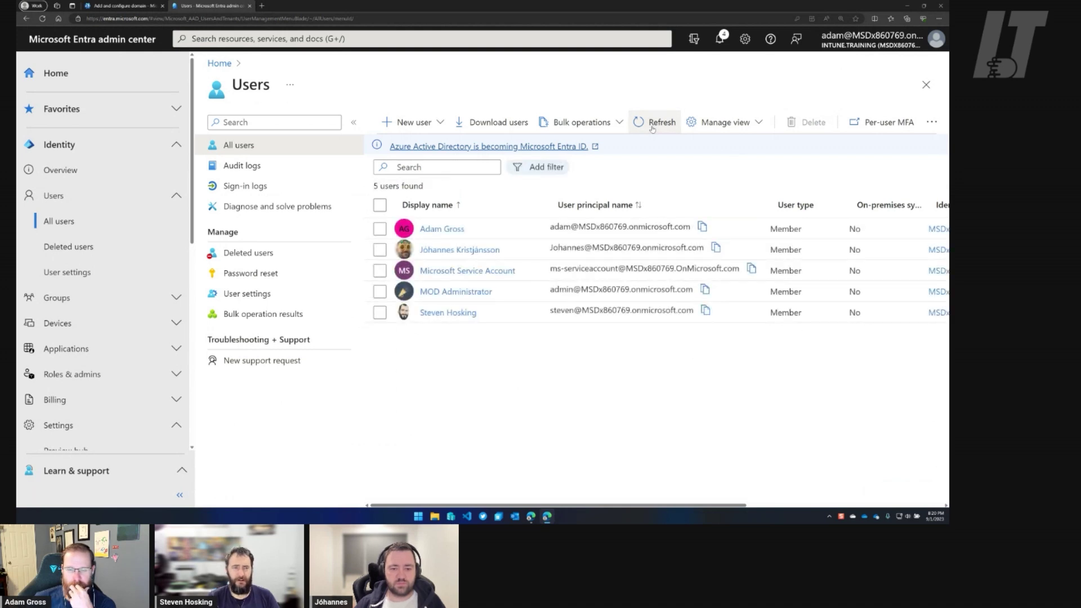
left_click(652, 128)
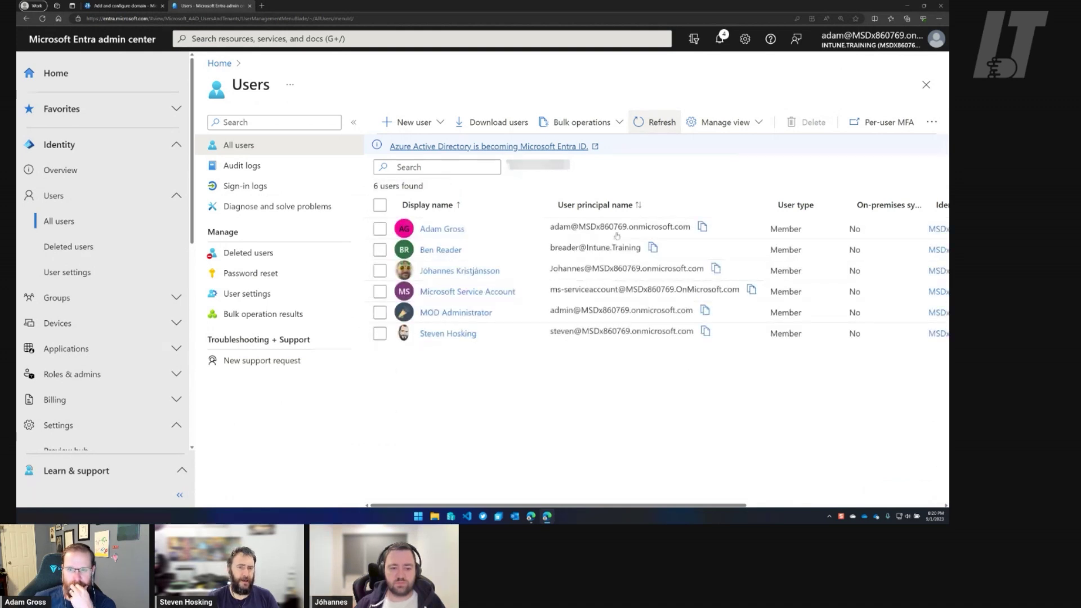
left_click_drag(550, 247, 643, 246)
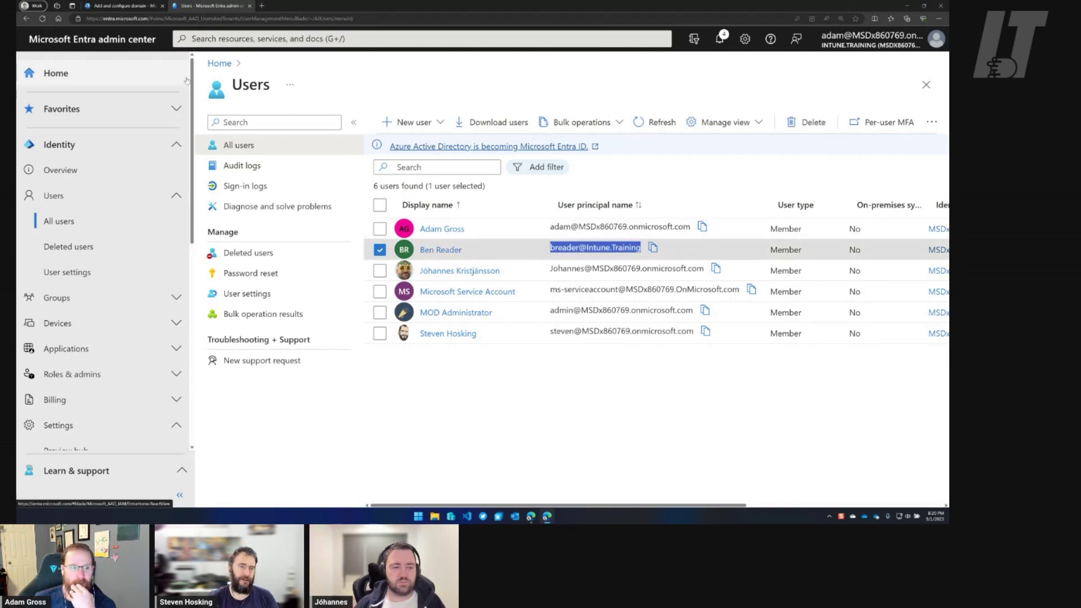
left_click(179, 494)
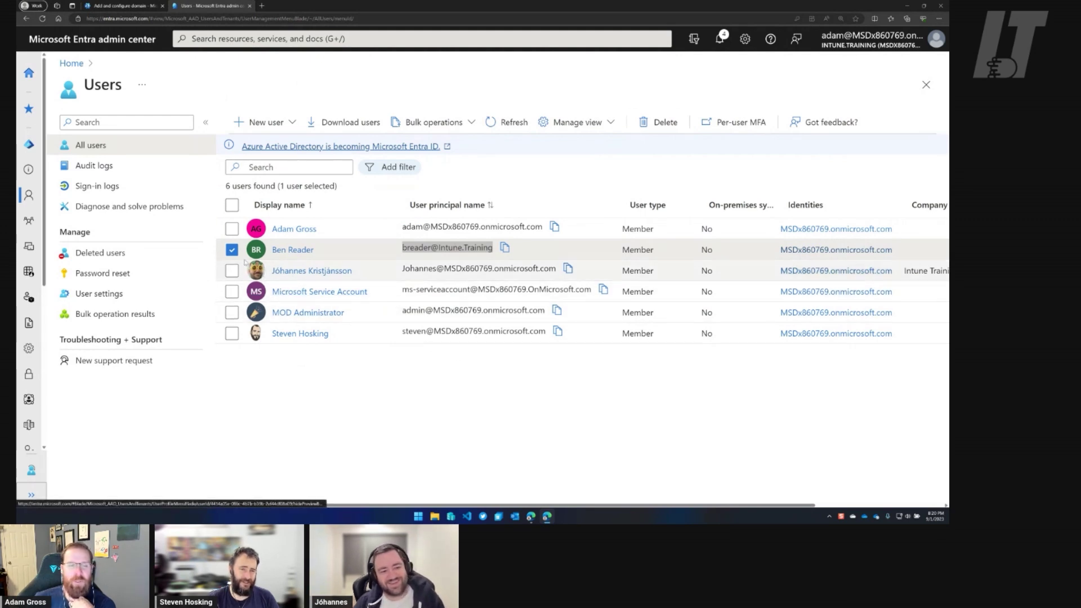
left_click(231, 249)
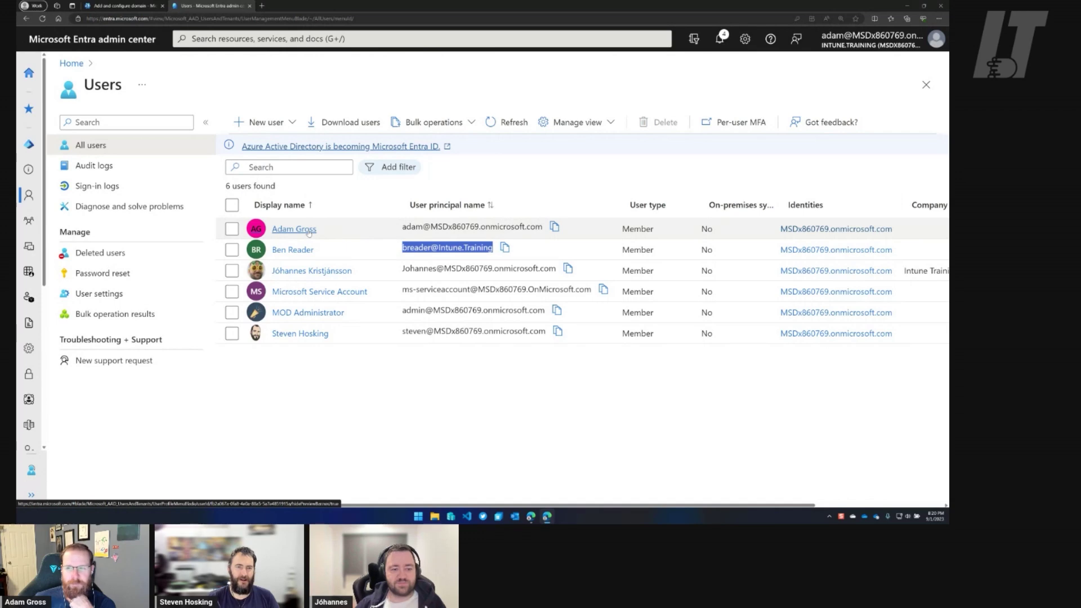
Switch the signed-in admin's sign-in domain to Intune.Training and save it.
left_click(311, 231)
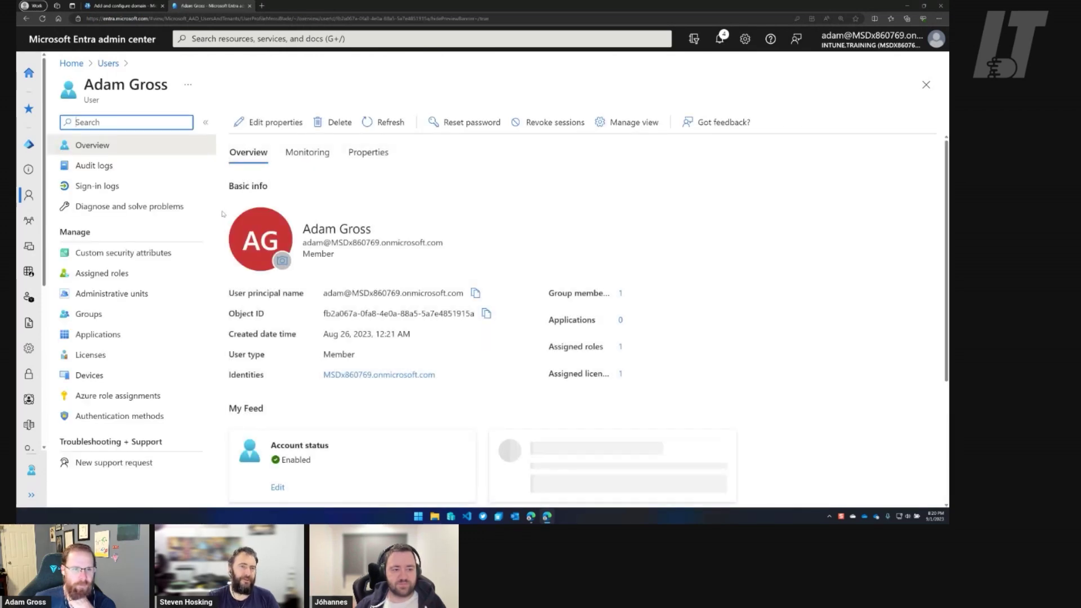
left_click(292, 126)
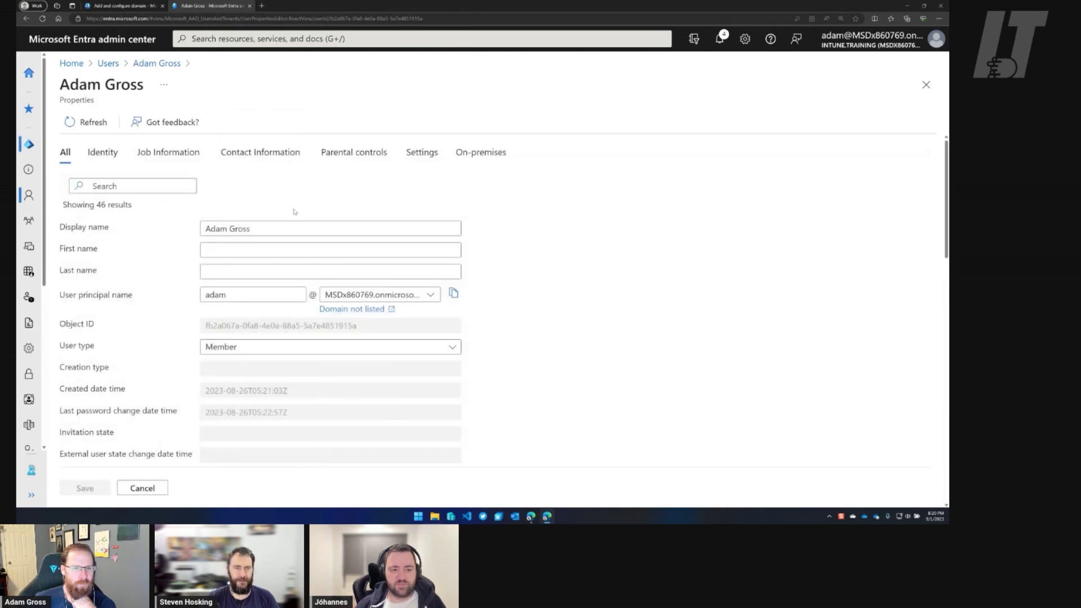
left_click(388, 295)
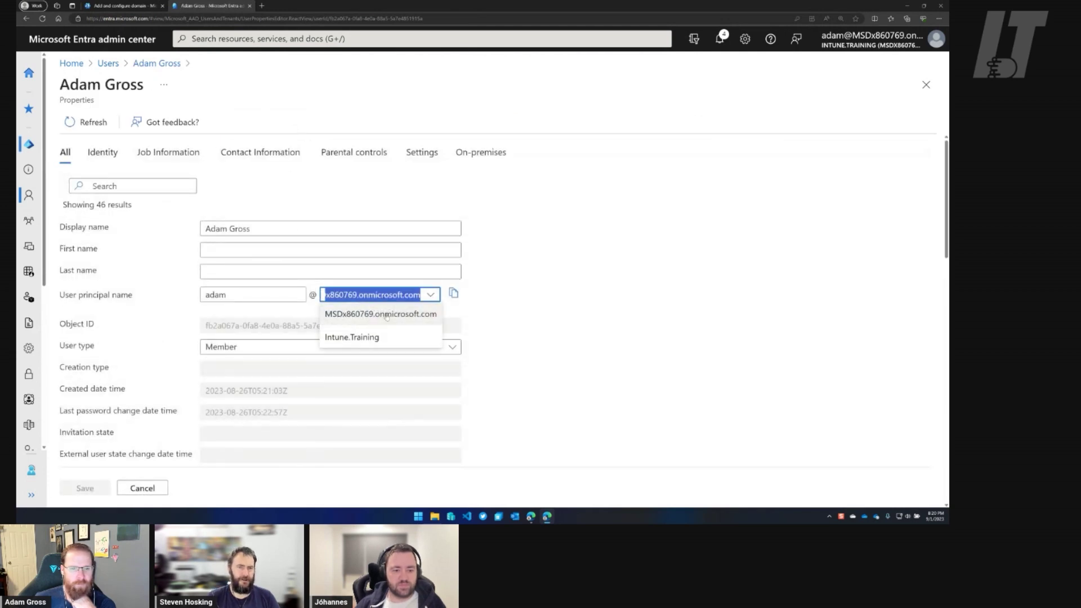
left_click(360, 338)
left_click(85, 488)
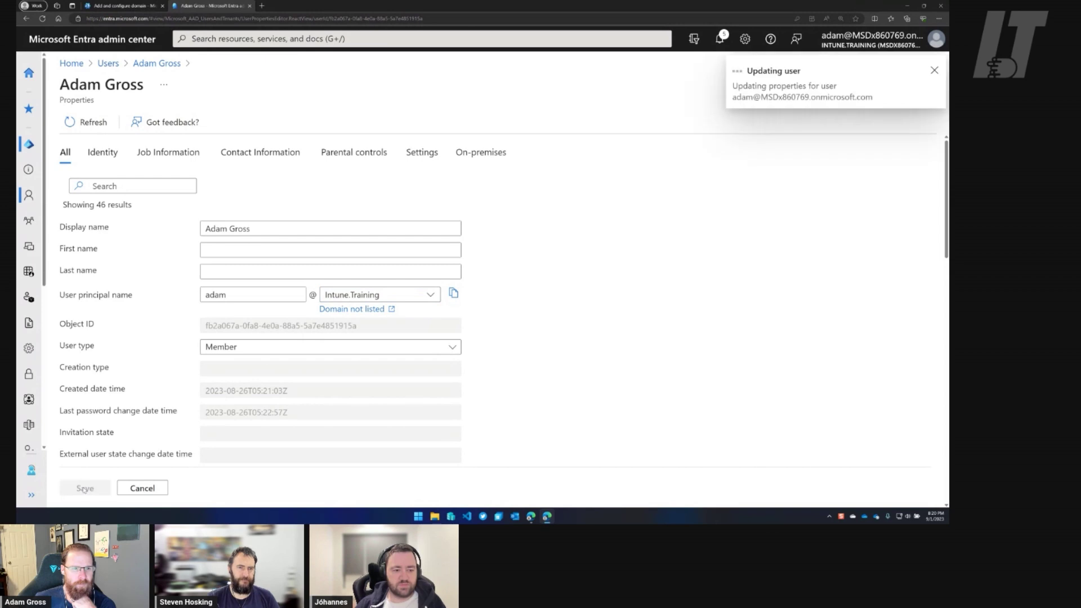
left_click(108, 63)
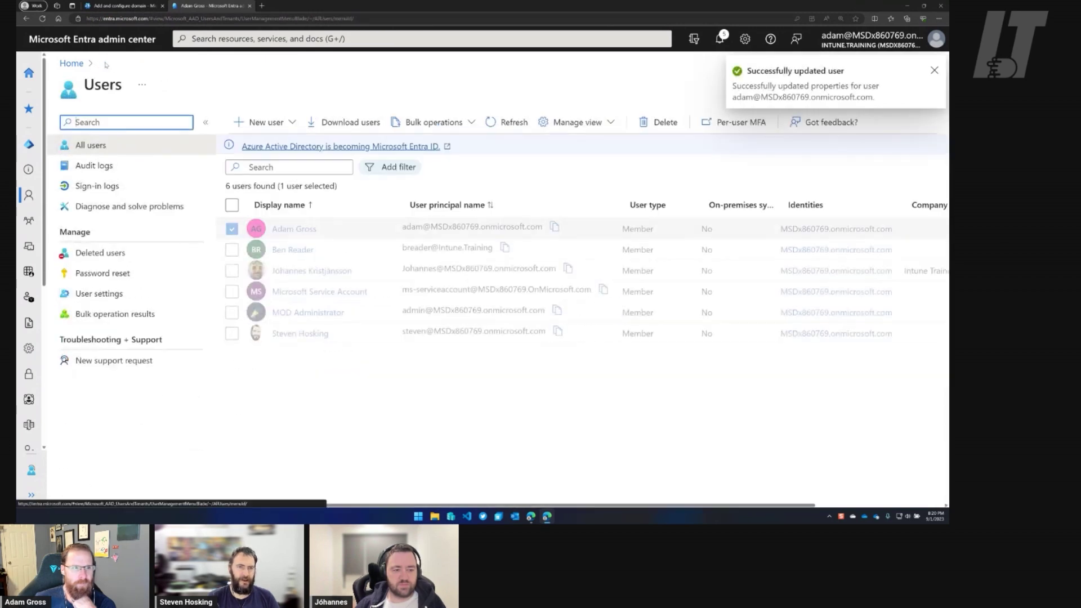
Move a second user's sign-in name onto the Intune.Training domain and save.
left_click(304, 276)
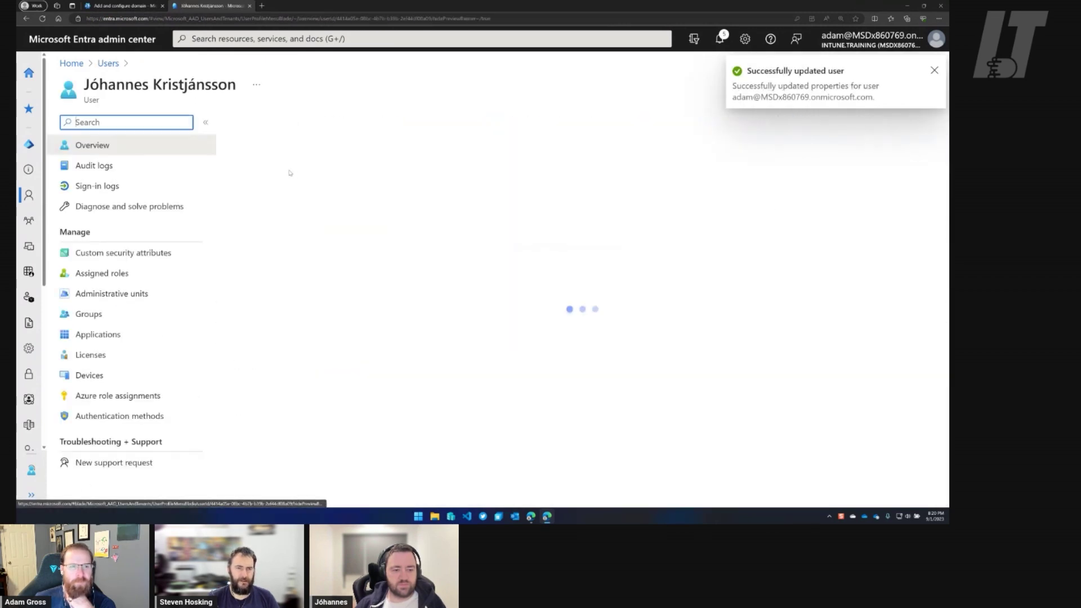
left_click(273, 120)
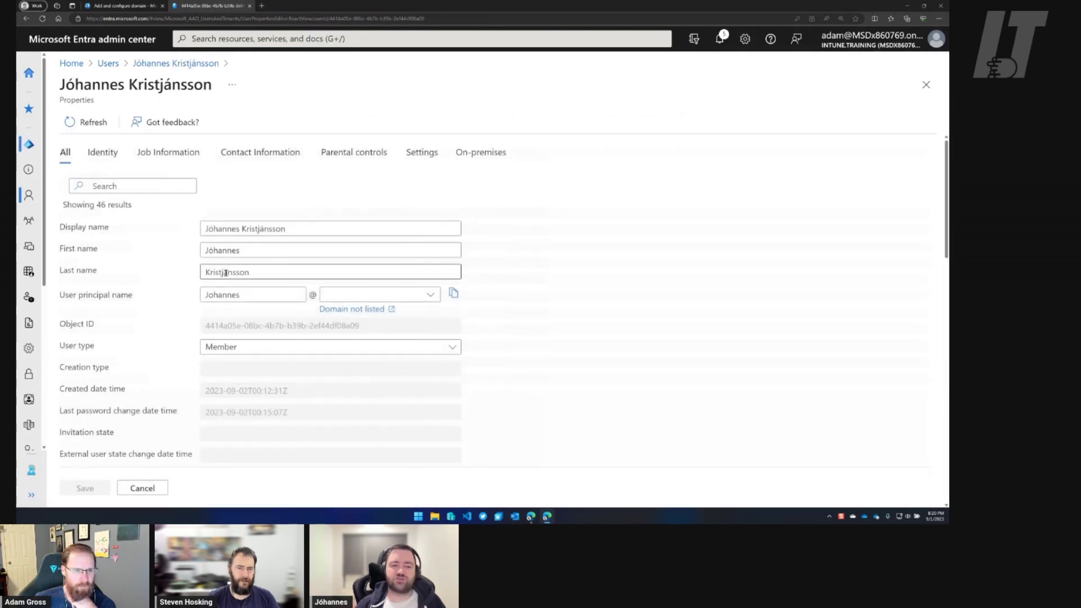
left_click(383, 294)
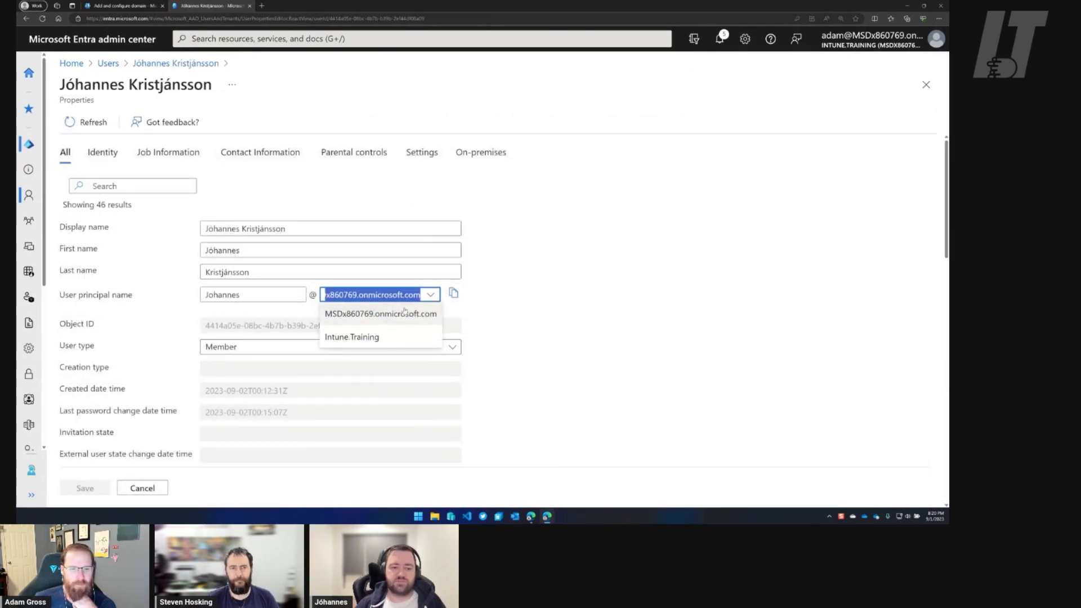
left_click(349, 338)
left_click(87, 488)
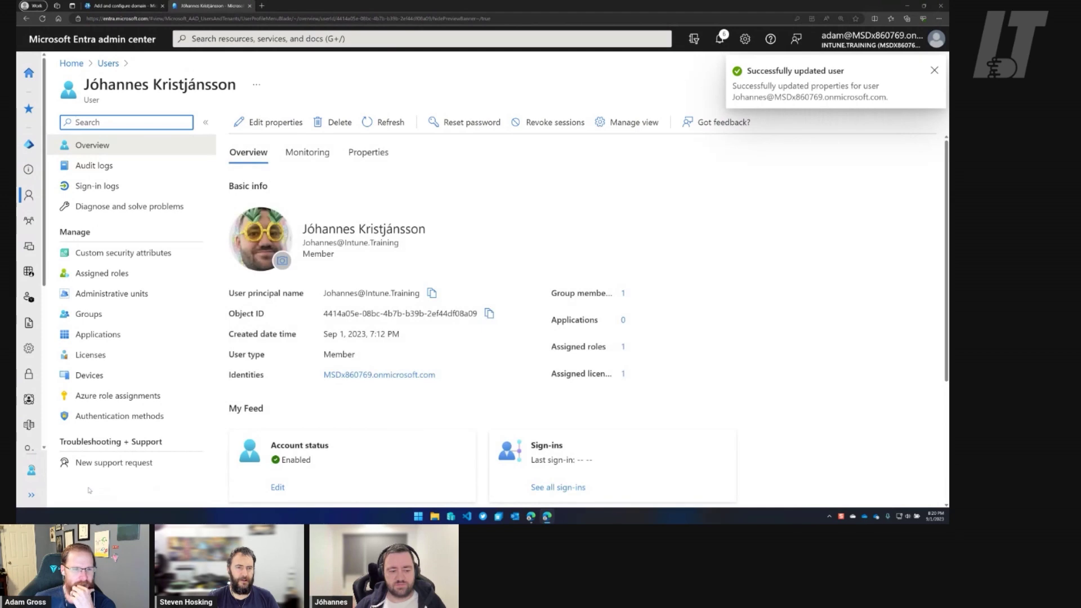
left_click(115, 66)
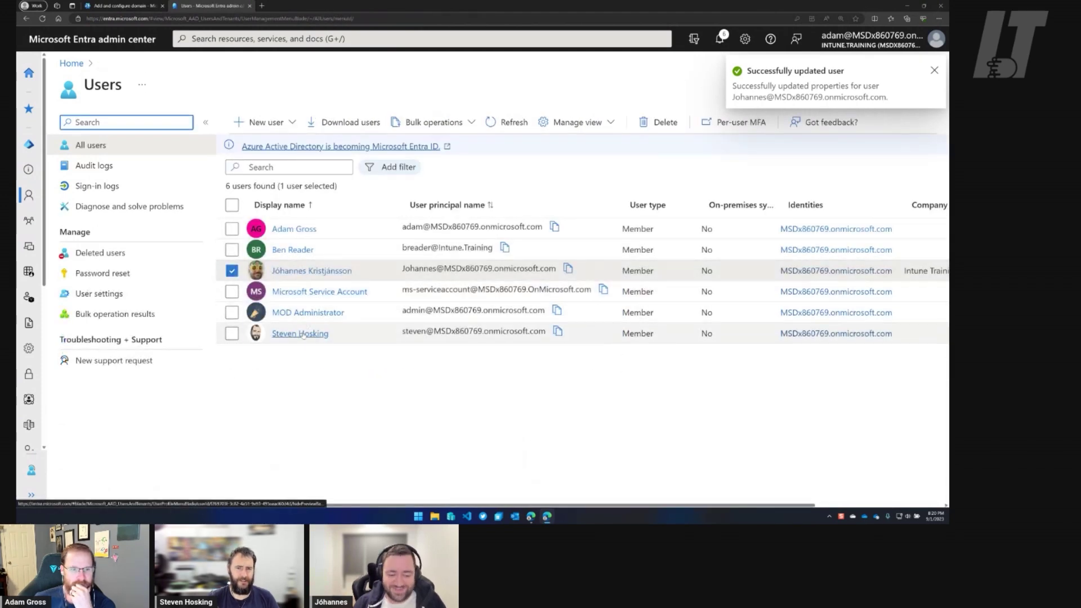
Move the last listed user's sign-in name to Intune.Training, then refresh the user list.
left_click(301, 334)
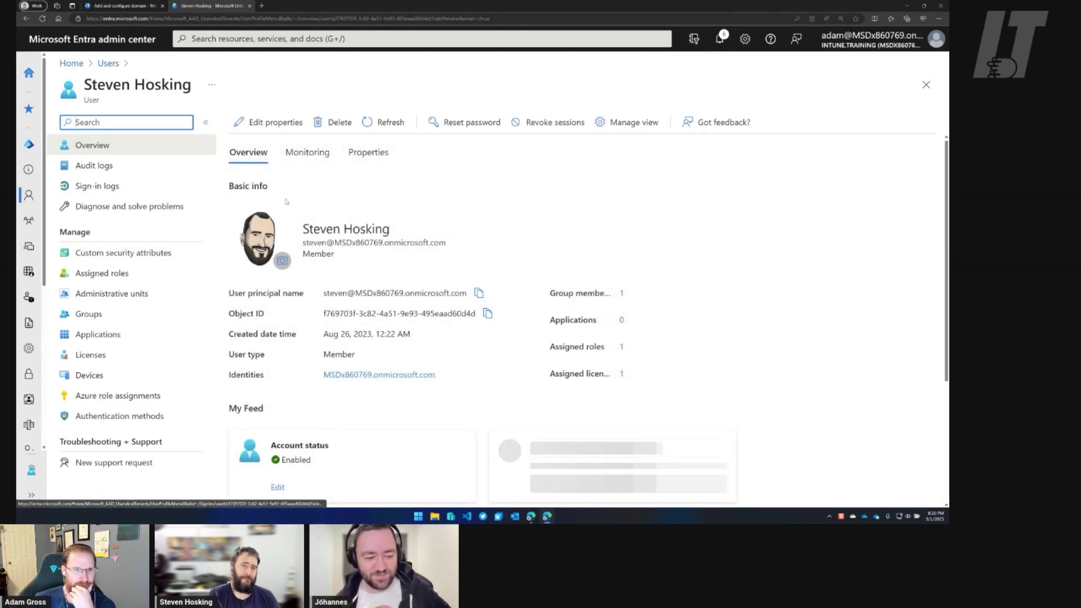
left_click(270, 122)
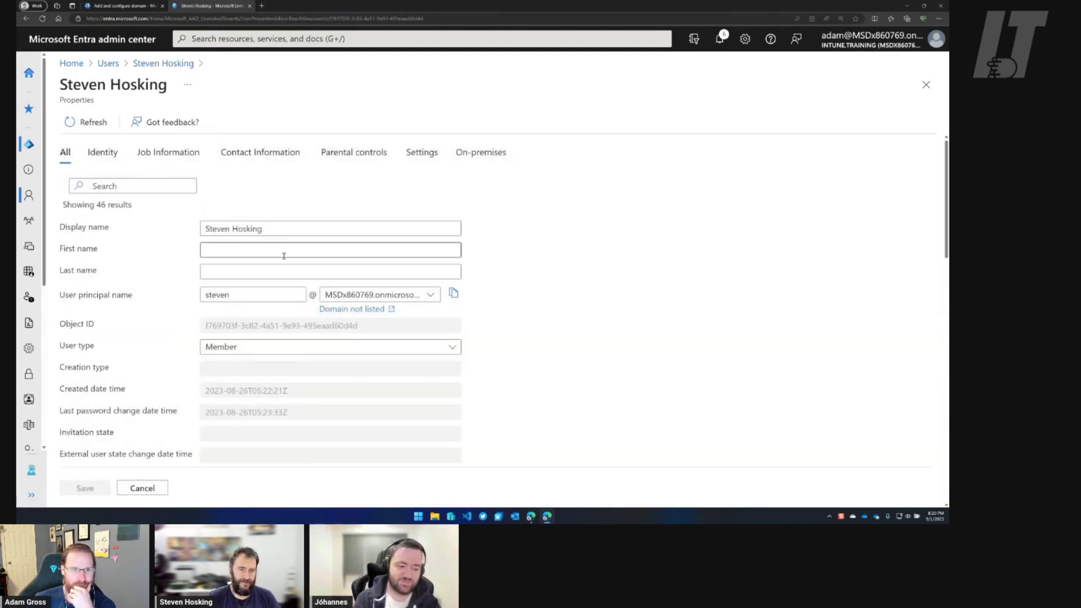
left_click(341, 294)
left_click(350, 339)
left_click(85, 488)
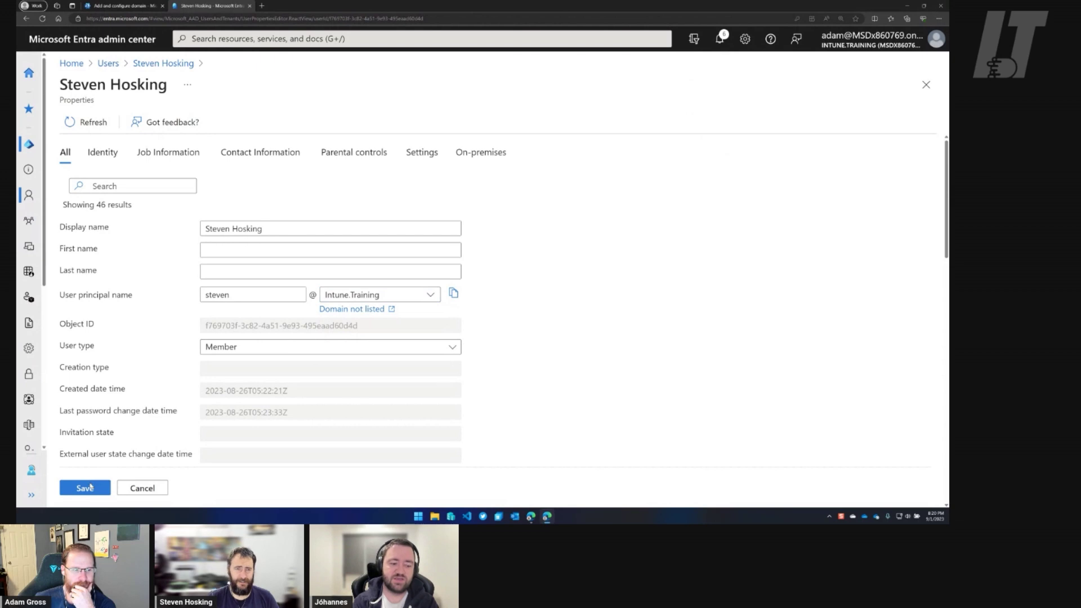
left_click(107, 64)
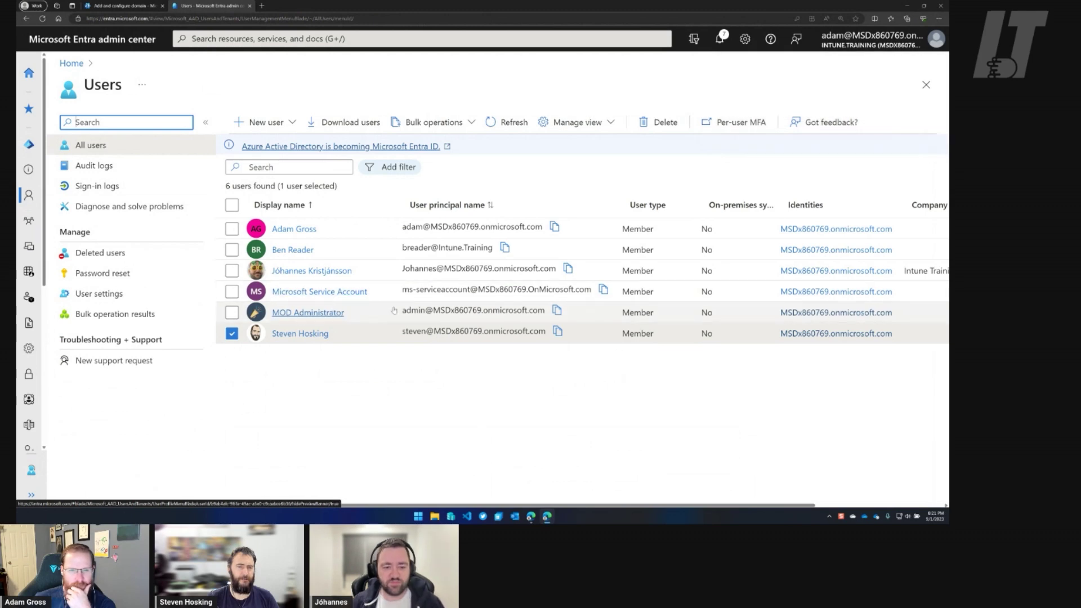
left_click(505, 123)
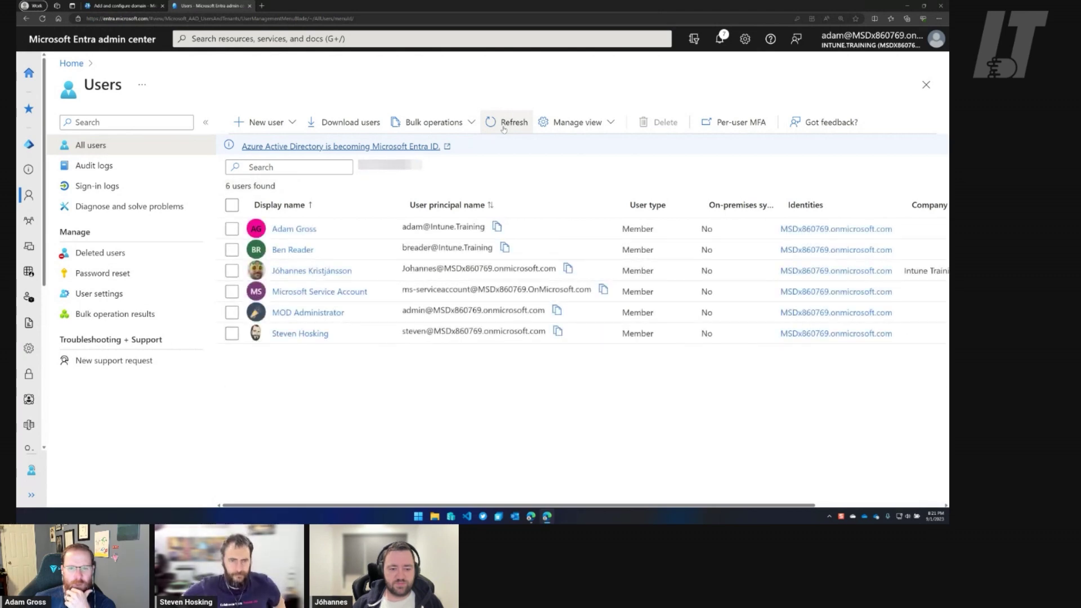
Refresh the Users list and open the first user's profile to confirm its Intune.Training name.
left_click(504, 125)
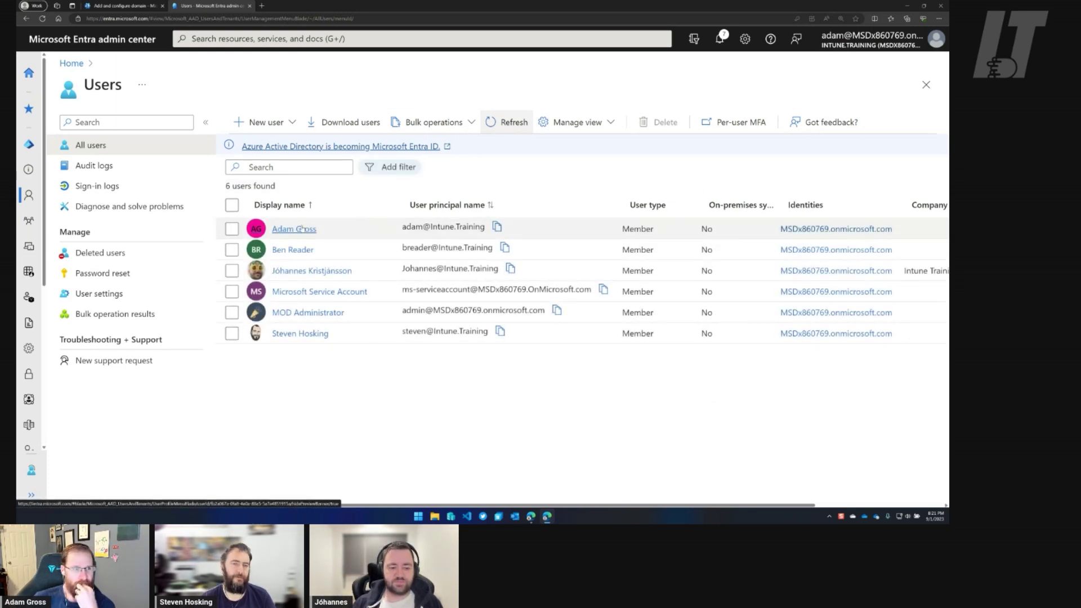
left_click(304, 230)
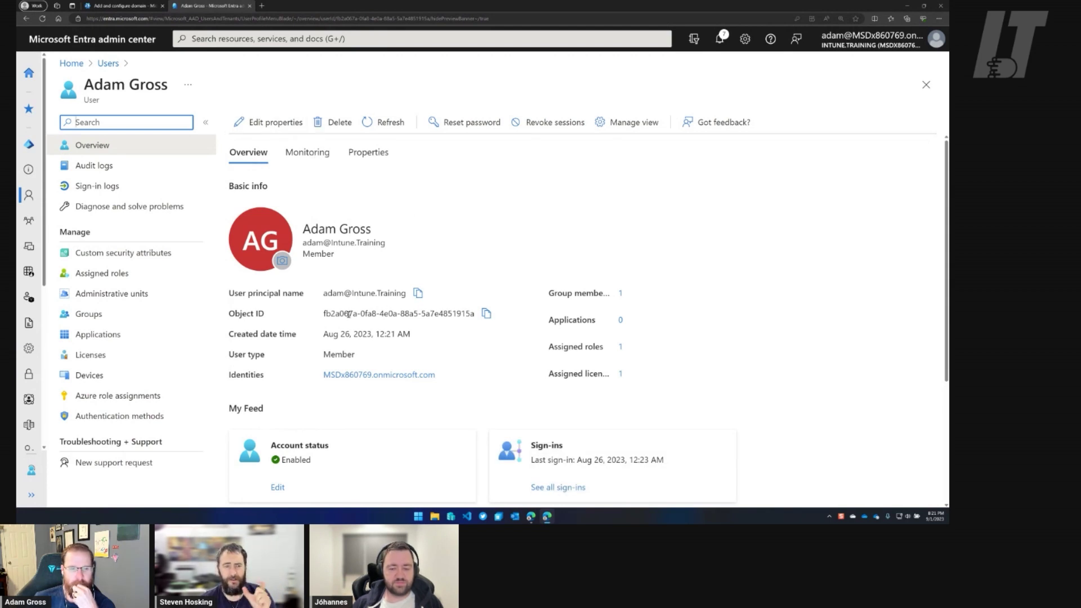
left_click_drag(324, 313, 483, 314)
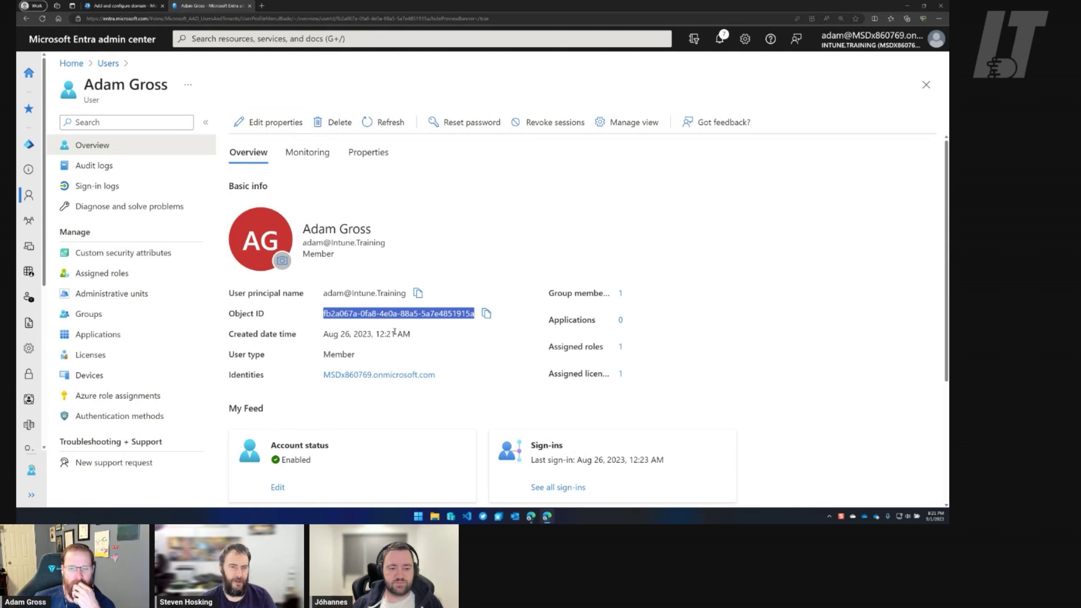
scroll(500, 355, "down", 1)
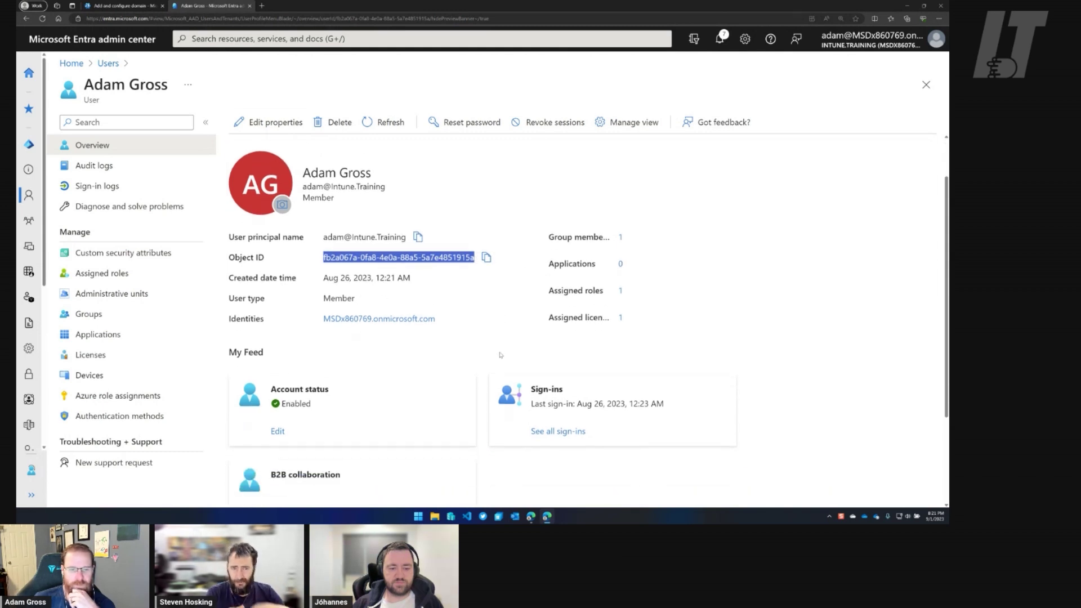
scroll(501, 355, "up", 1)
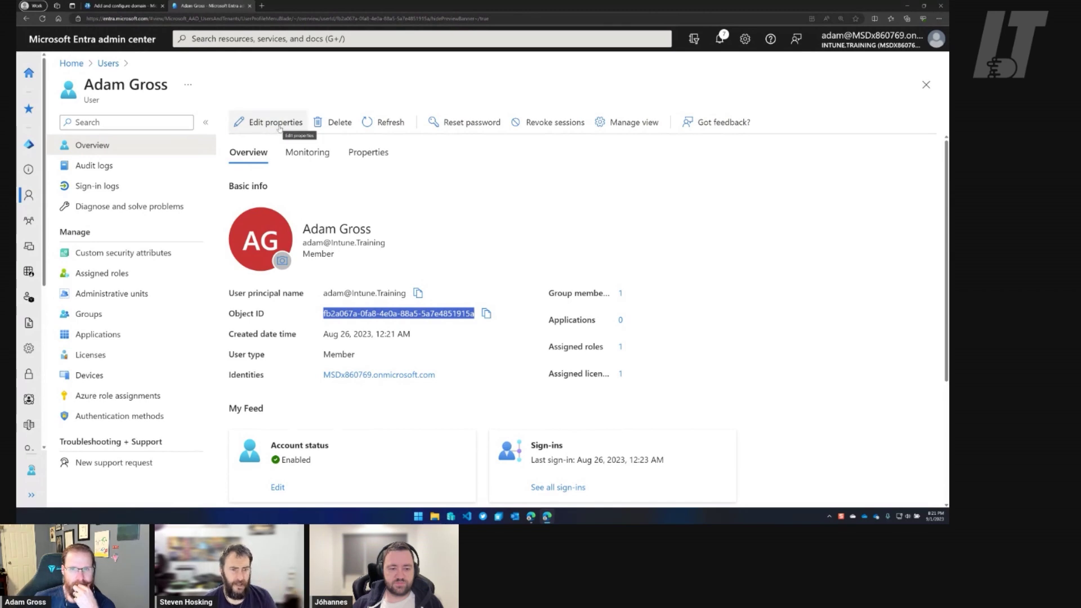
left_click(373, 160)
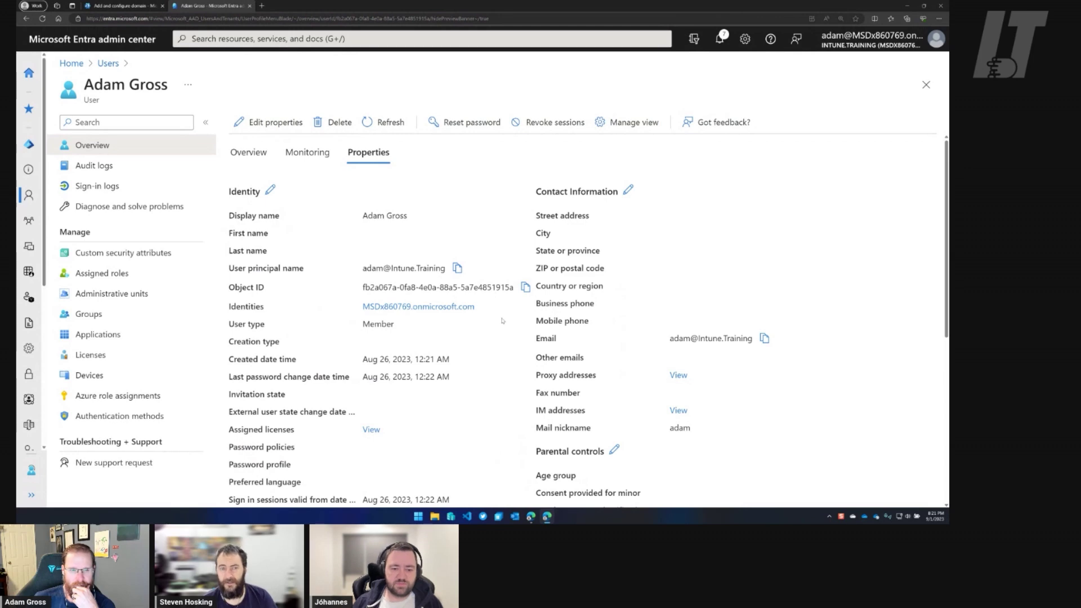
scroll(436, 259, "down", 1)
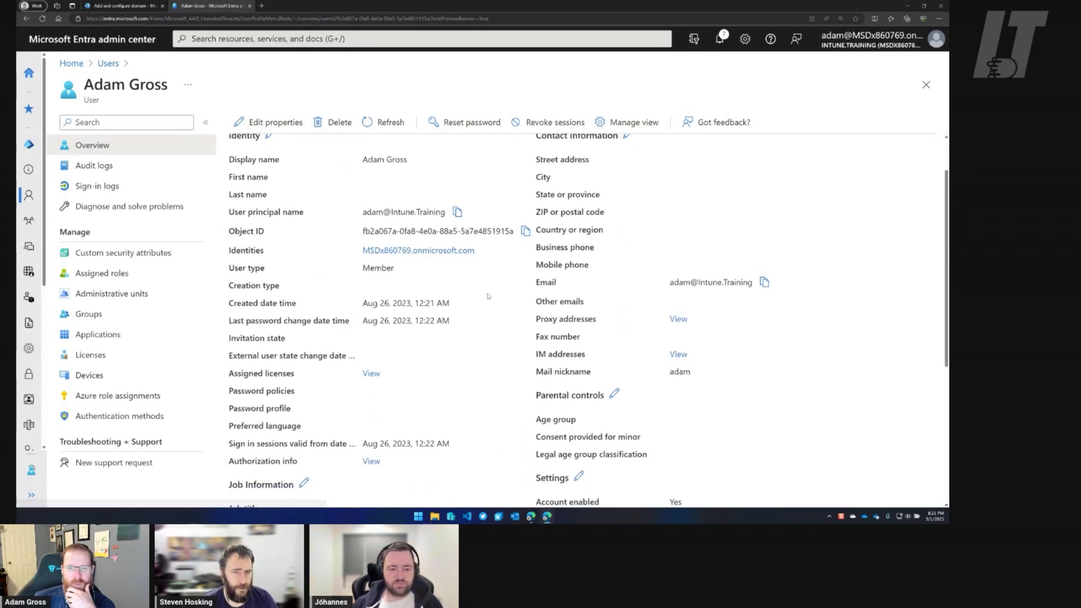
scroll(478, 326, "down", 1)
scroll(478, 326, "down", 4)
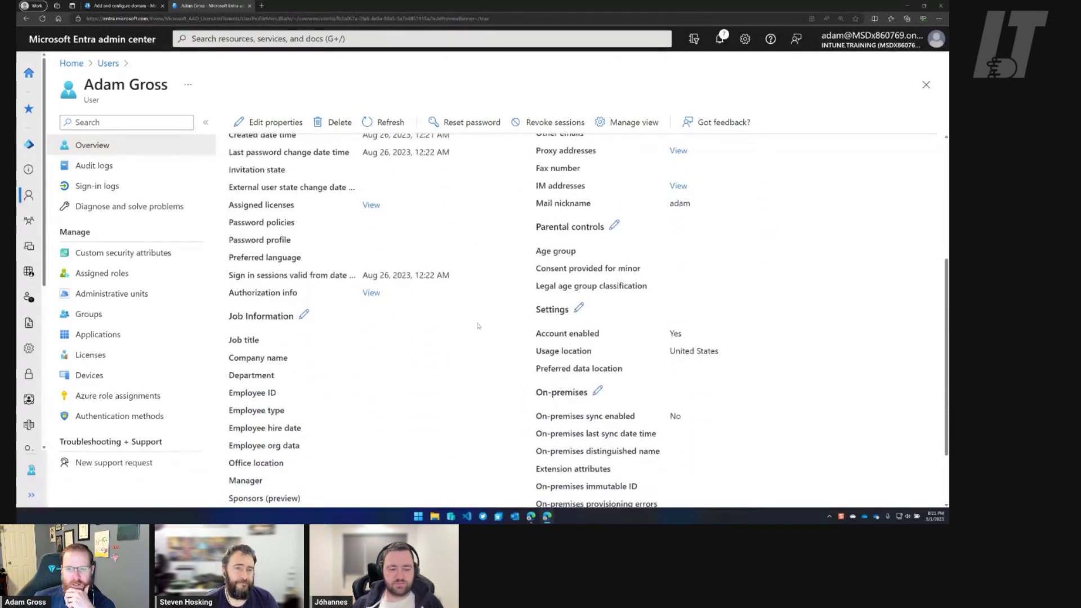
scroll(475, 327, "up", 6)
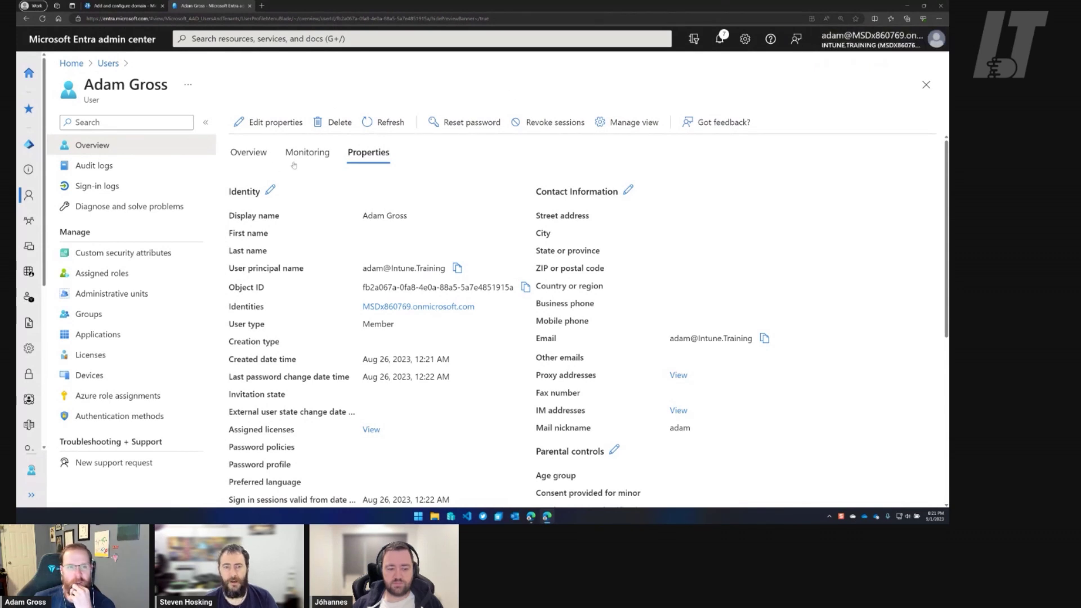
left_click(255, 154)
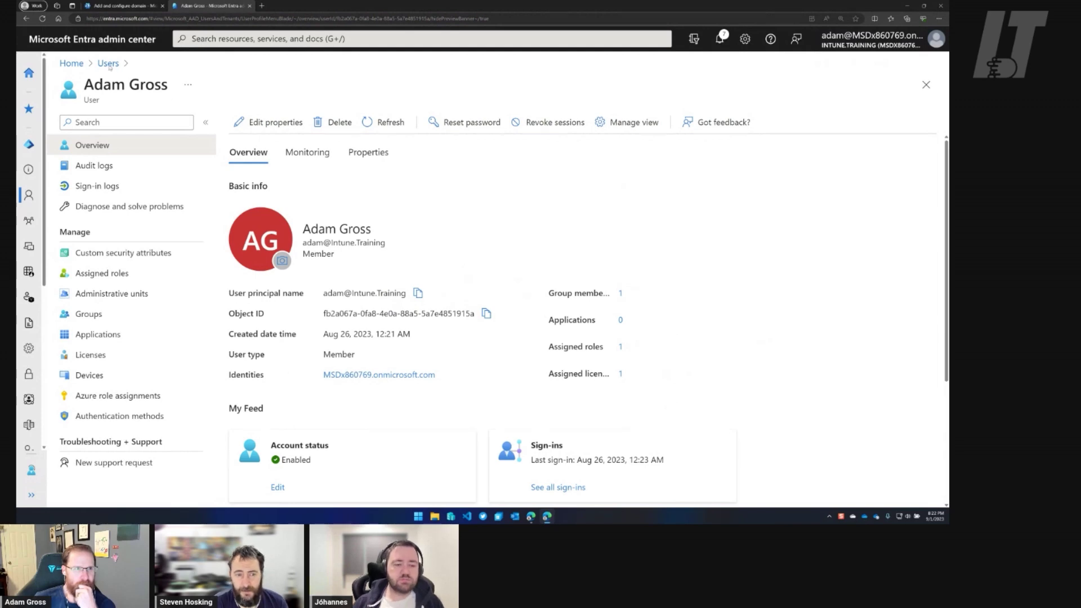
Load admin.microsoft.com in a new tab, leave the domain wizard for Home, and expand Users.
left_click(262, 6)
type("admin")
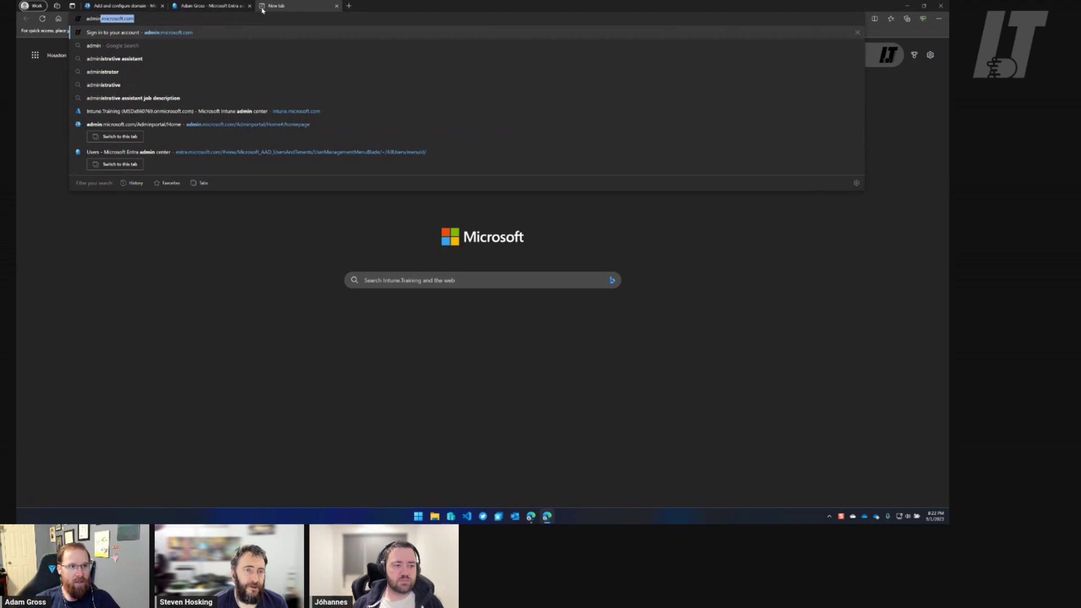
key("Return")
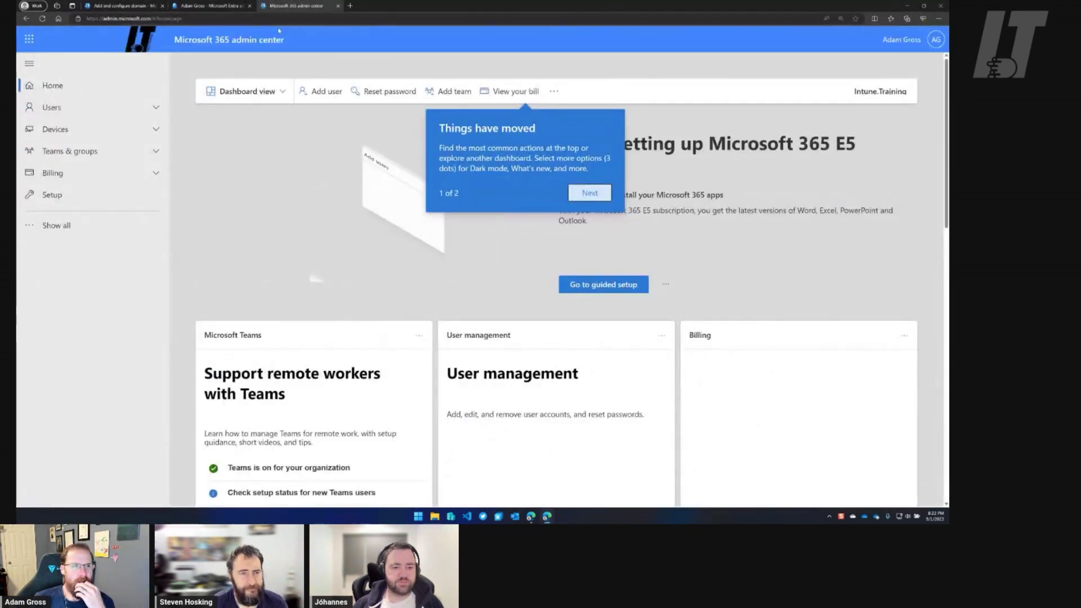
left_click(121, 6)
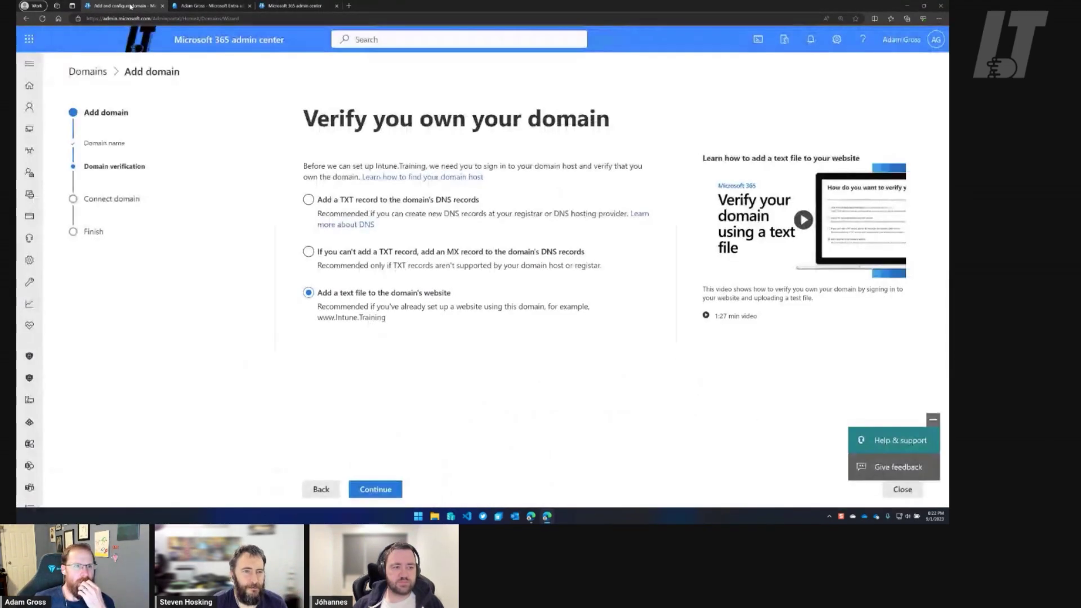
left_click(29, 86)
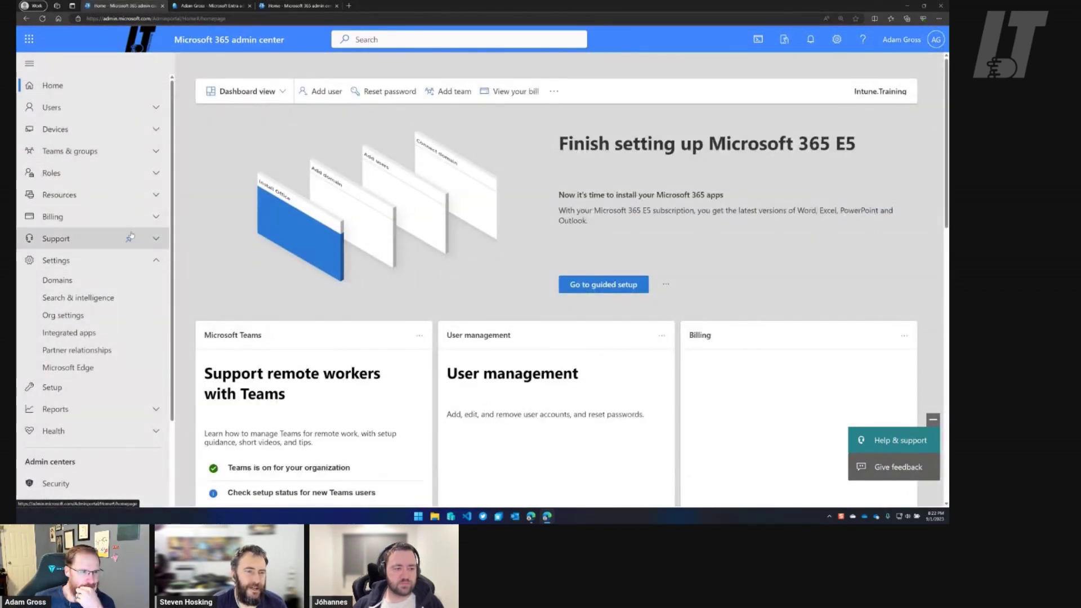
left_click(108, 107)
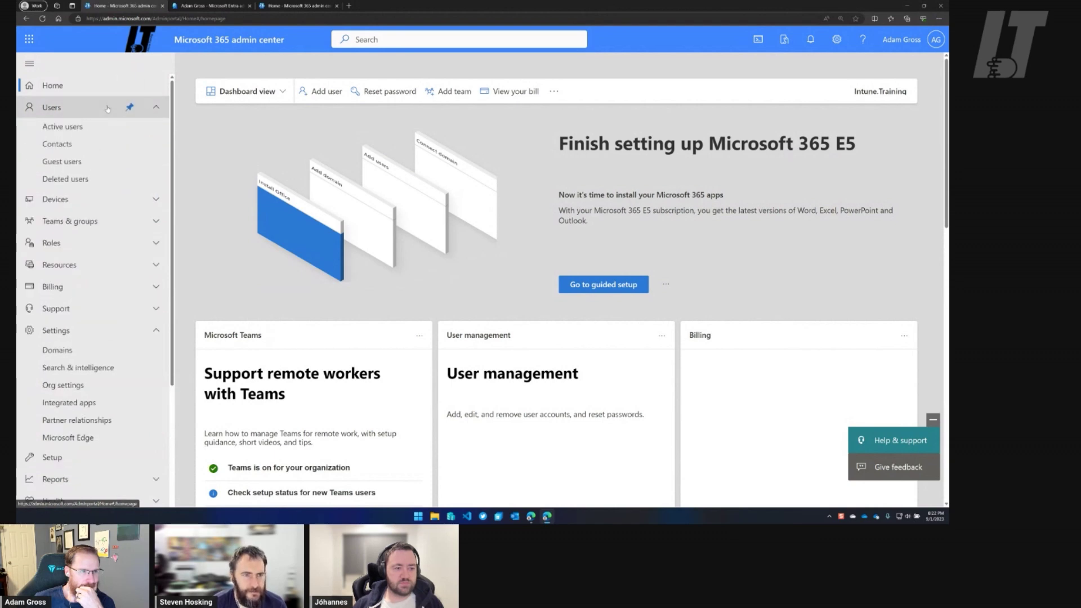
Open Active users, check the first user's Mail and Account details, then open Manage username and email.
left_click(62, 127)
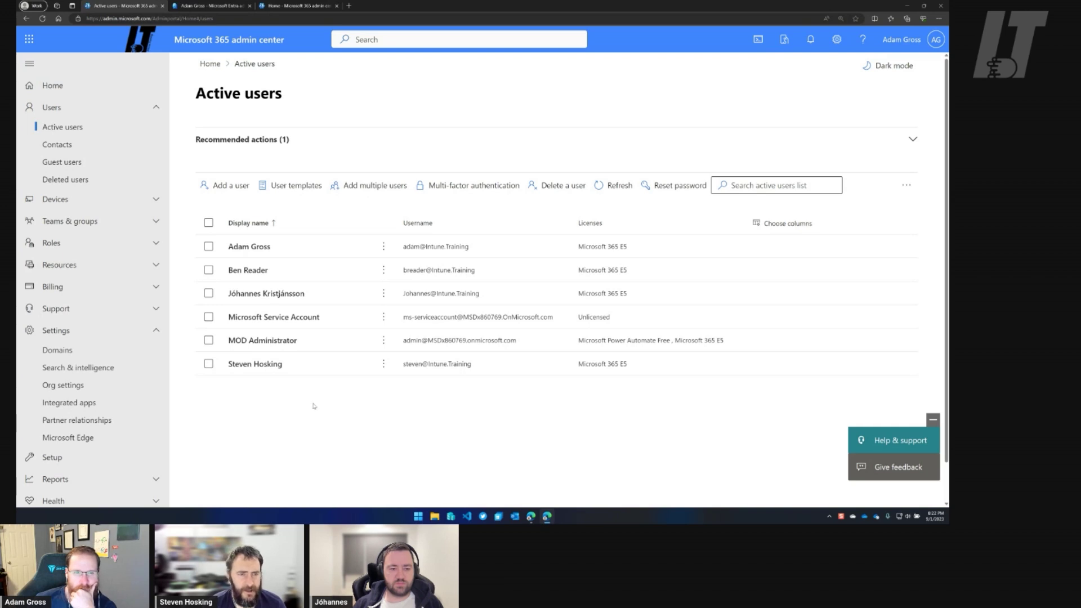
left_click(261, 248)
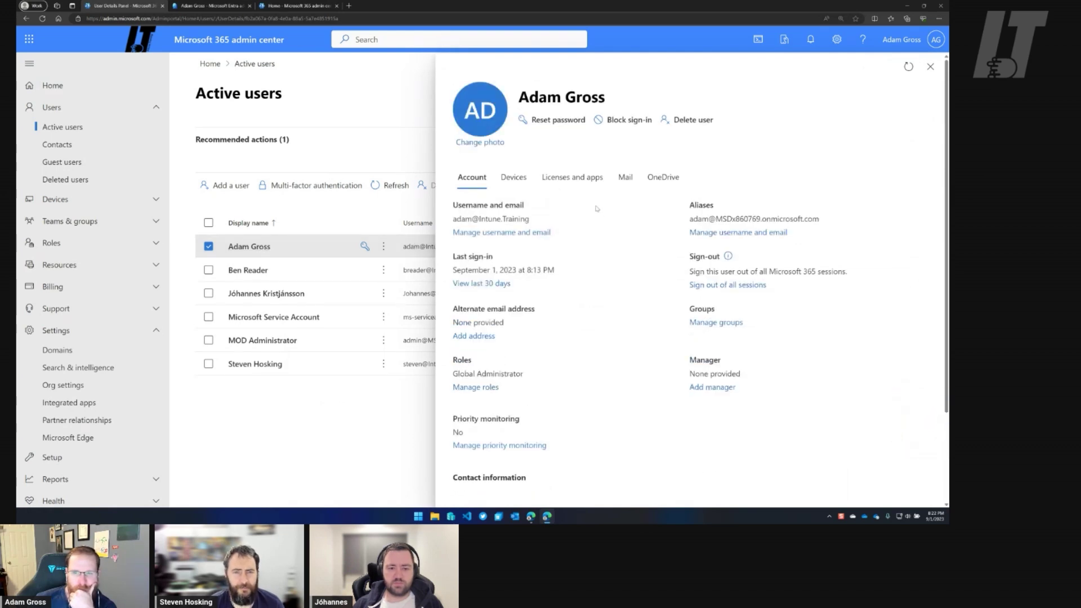
left_click(624, 178)
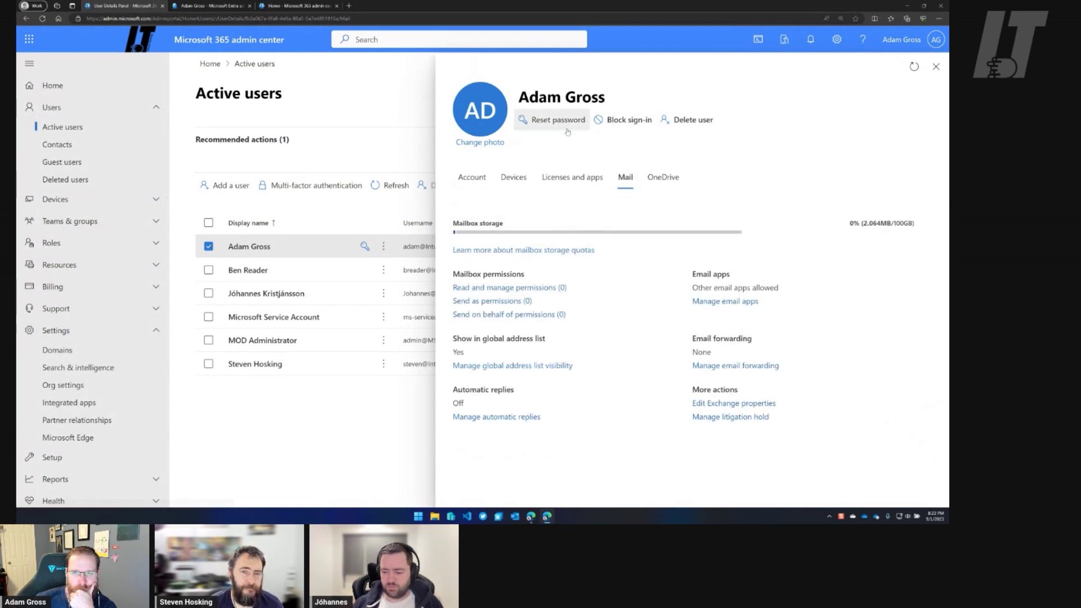
left_click(485, 180)
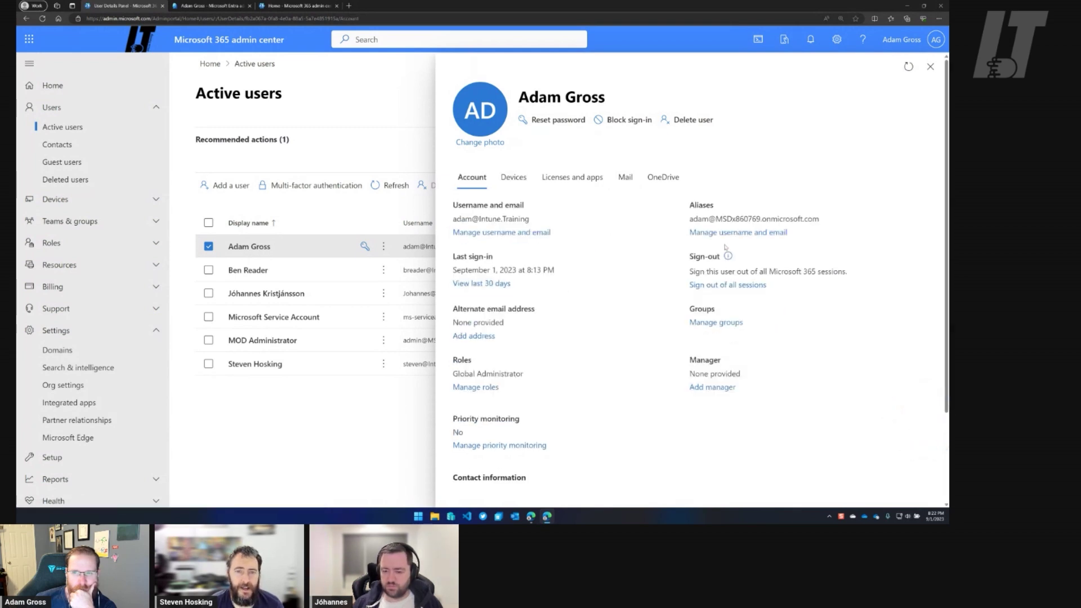
left_click(738, 233)
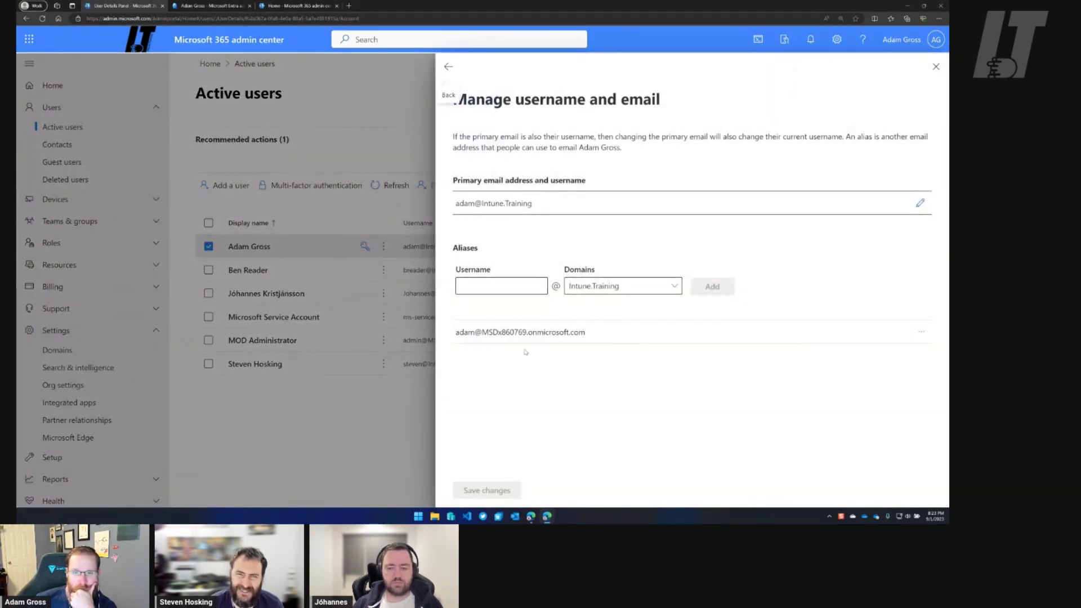
Add a new alias username on the Intune.Training domain for the user.
left_click(522, 288)
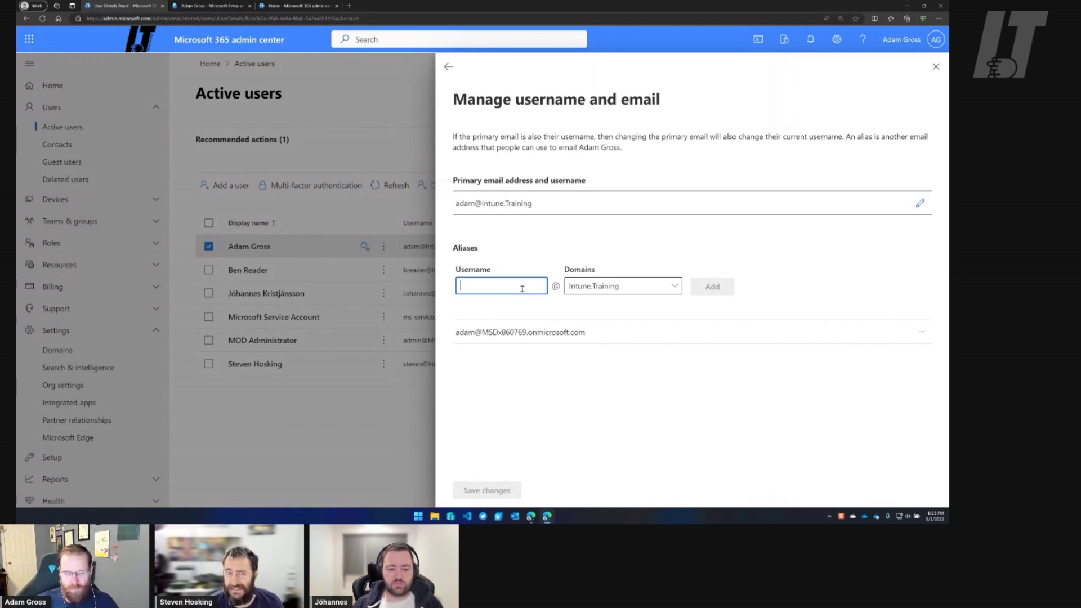
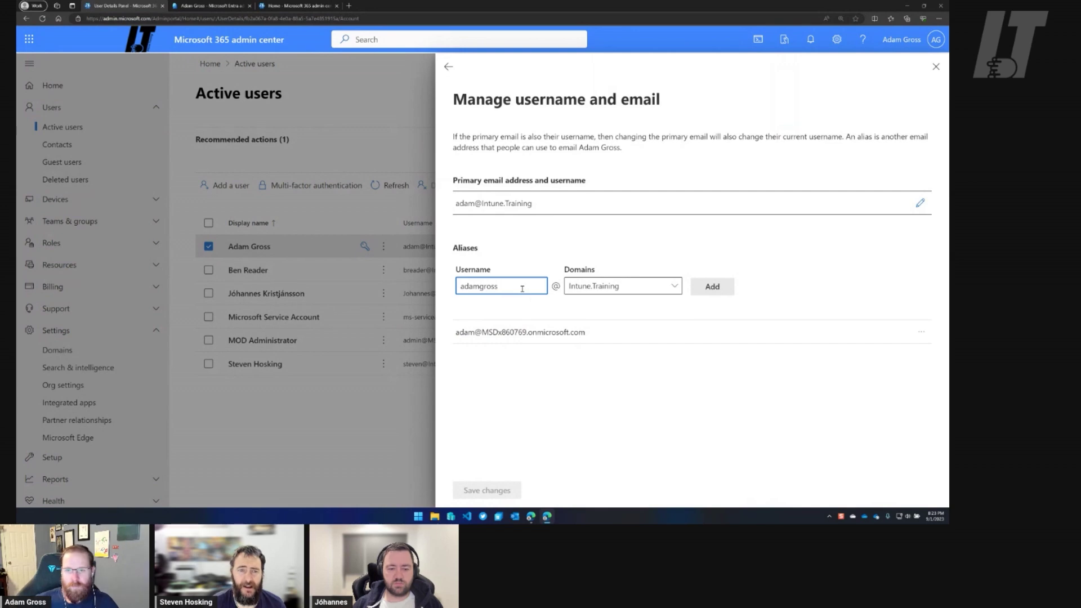
left_click(712, 287)
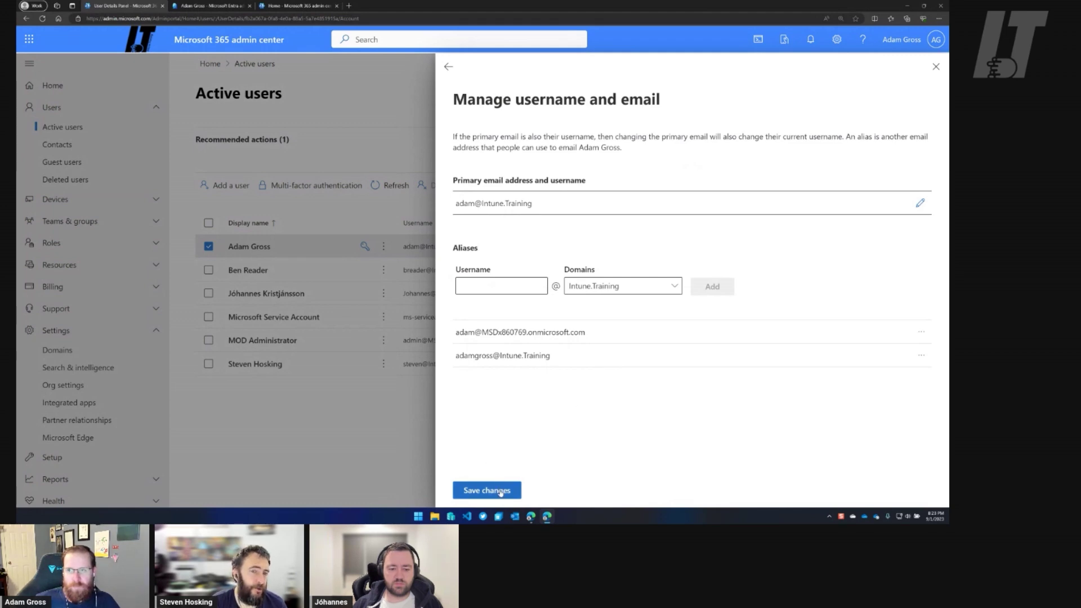
Keep the panel open, save the username and email changes, and return to account details.
left_click(448, 66)
left_click(452, 287)
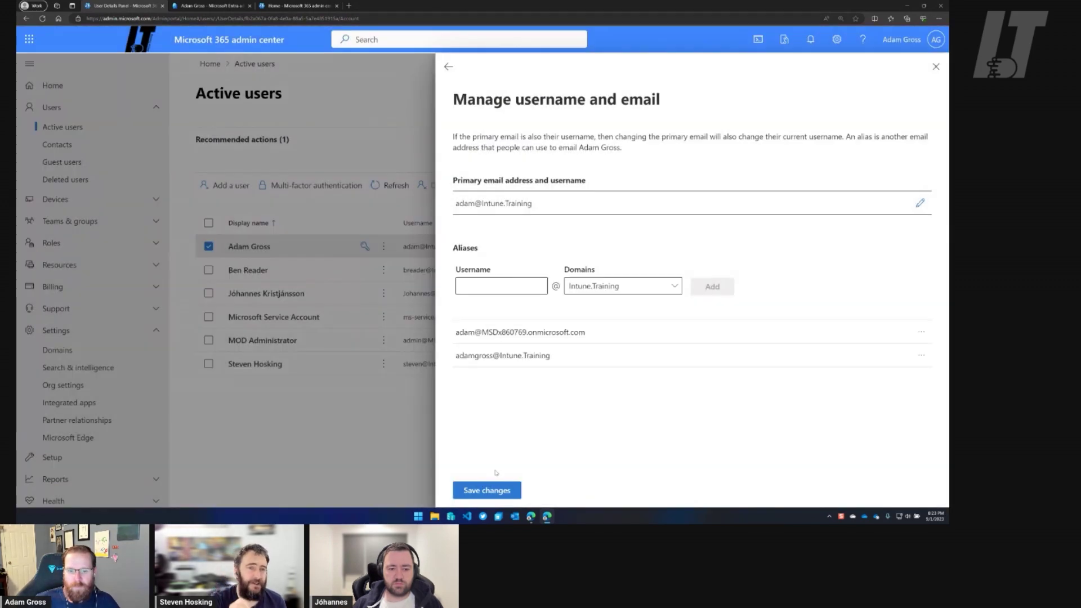
left_click(487, 491)
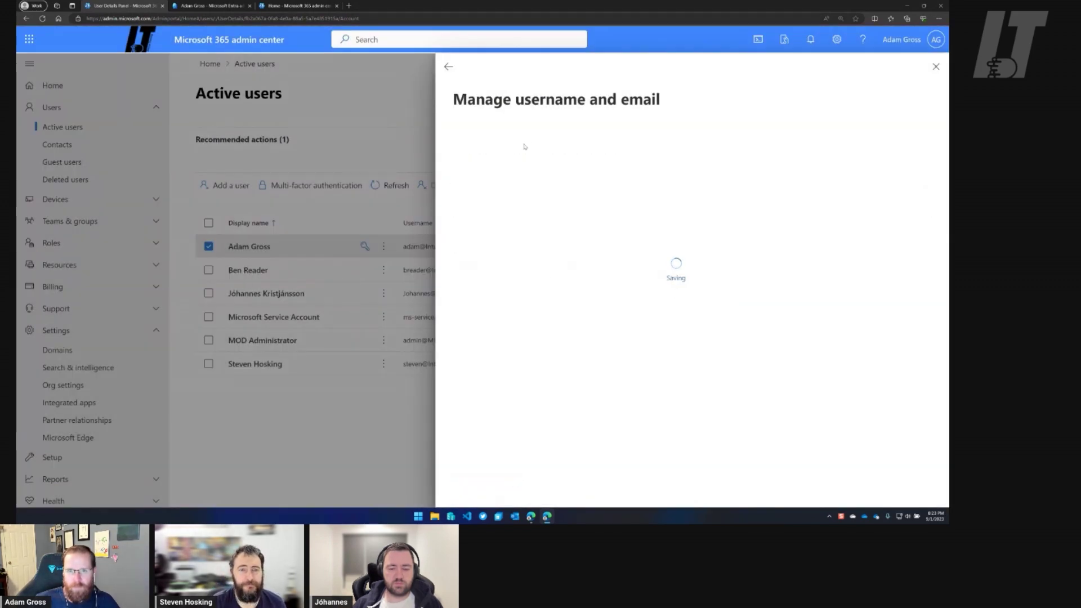
left_click(449, 68)
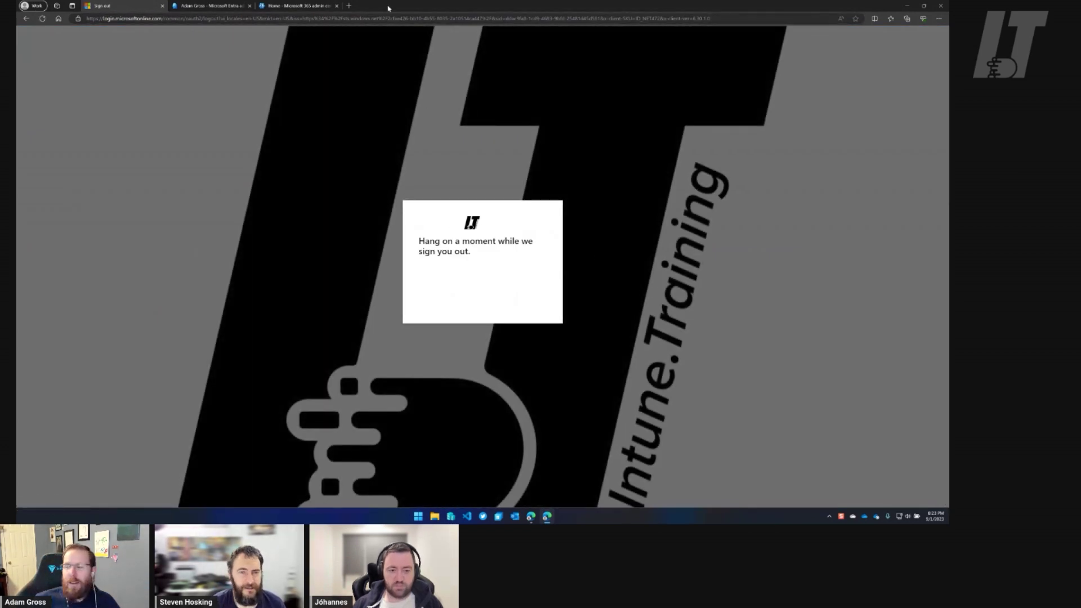
Close the Cloudflare DNS records window and maximize the Microsoft sign-in window again.
left_click_drag(388, 9, 389, 0)
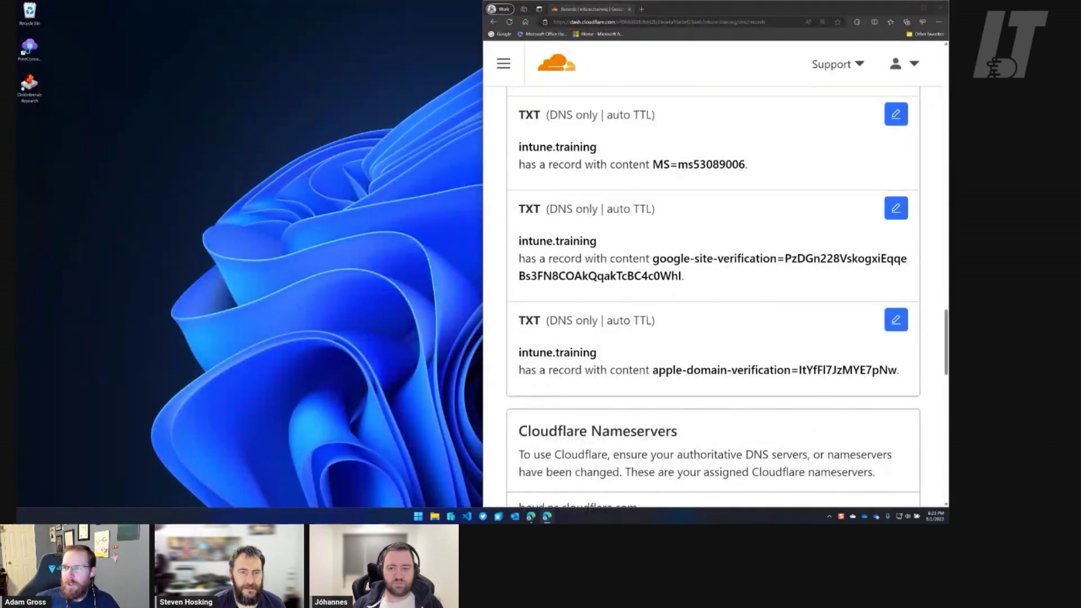
left_click(940, 8)
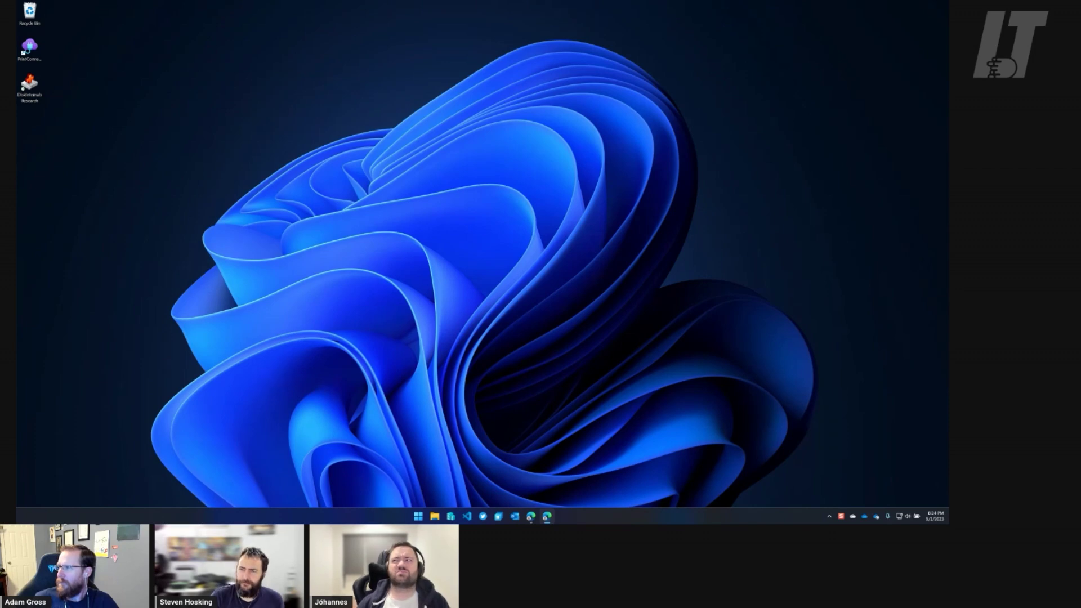
left_click_drag(946, 148, 506, 2)
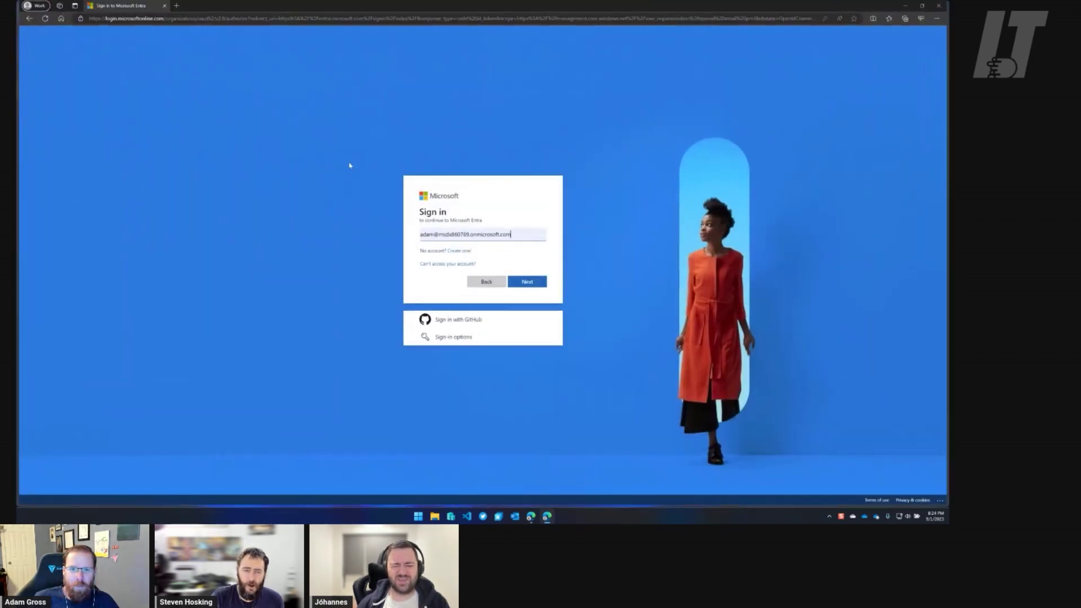
Zoom Edge to 175% and change the username's domain from onmicrosoft.com to intune.training.
left_click(528, 284)
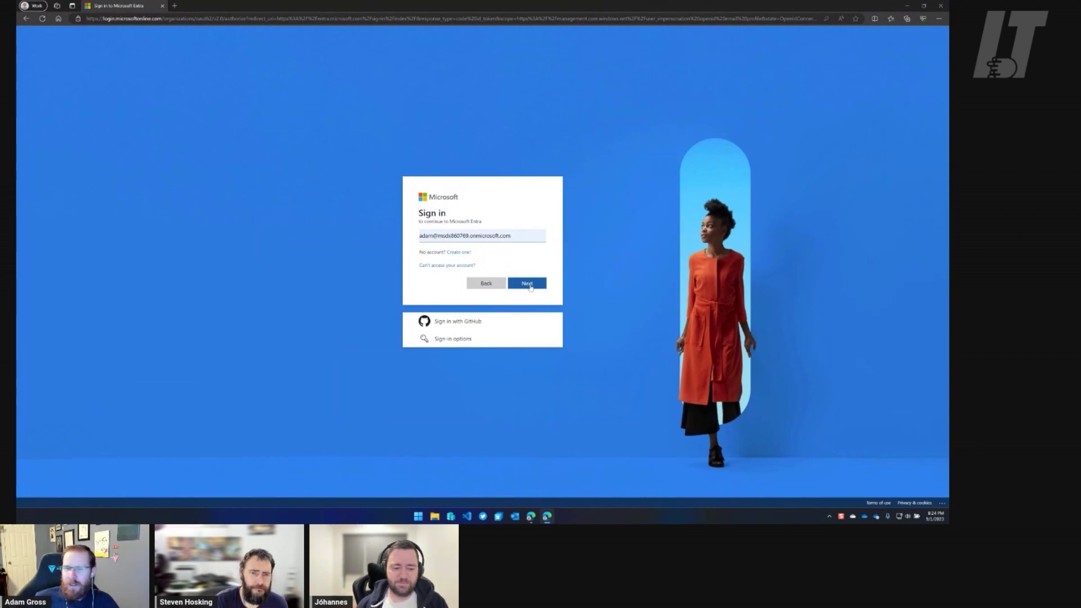
left_click(938, 19)
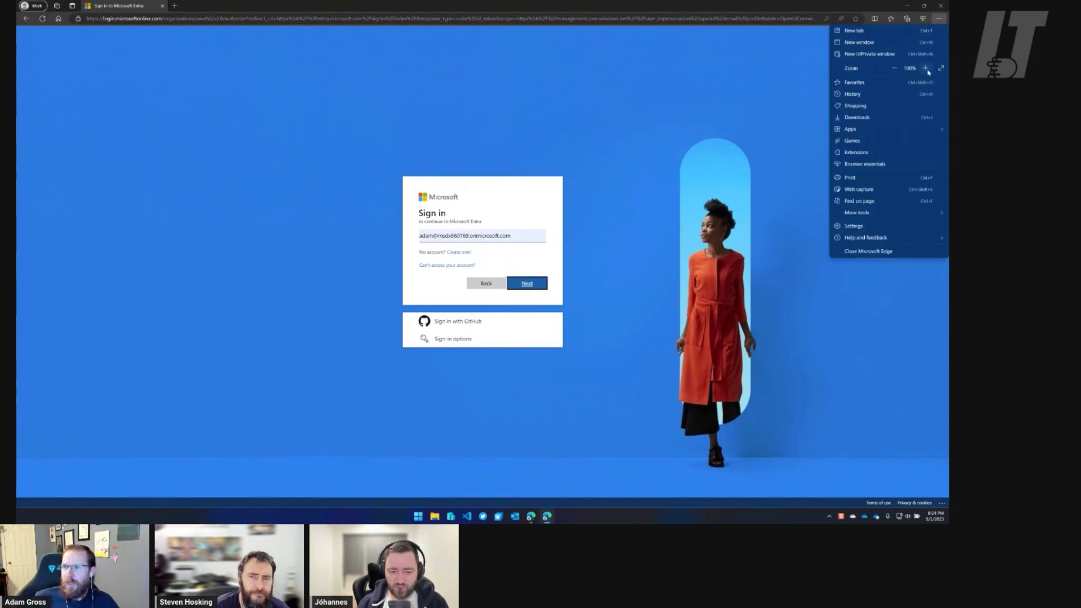
left_click(925, 68)
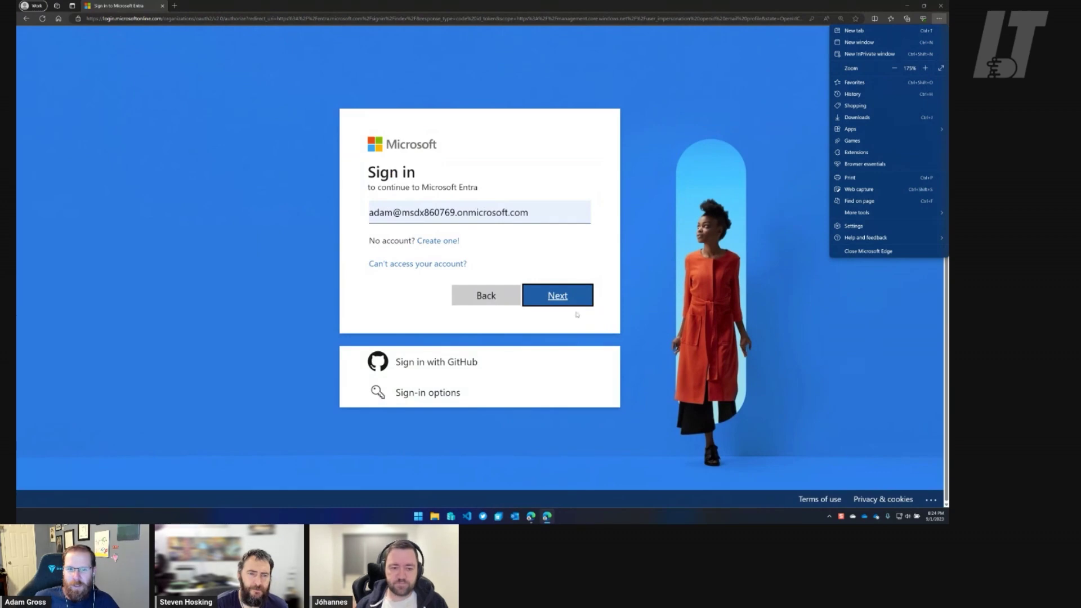
left_click(563, 300)
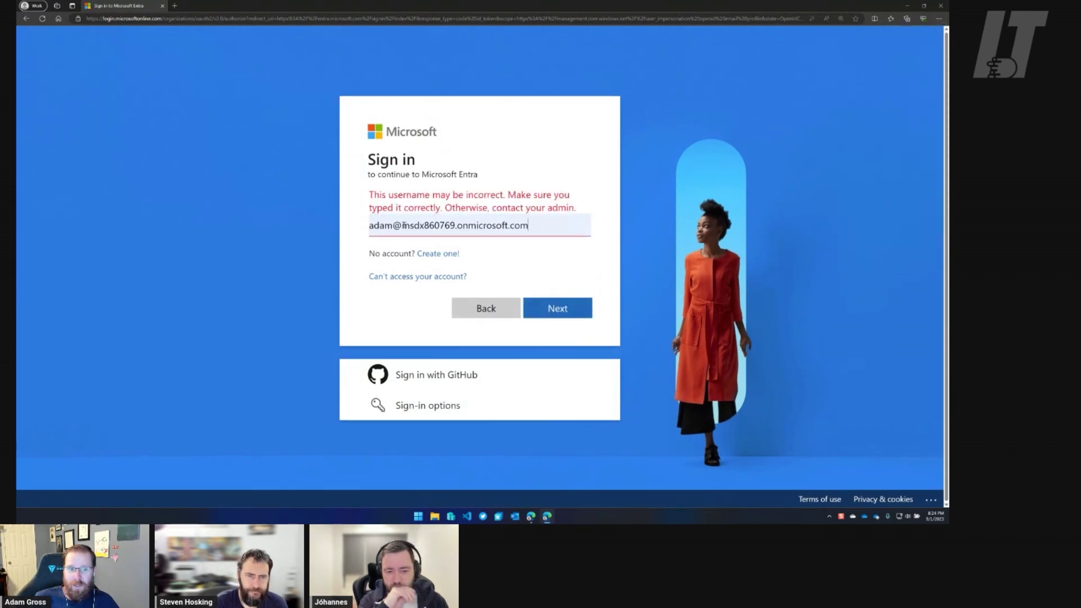
left_click_drag(401, 226, 550, 230)
key("BackSpace")
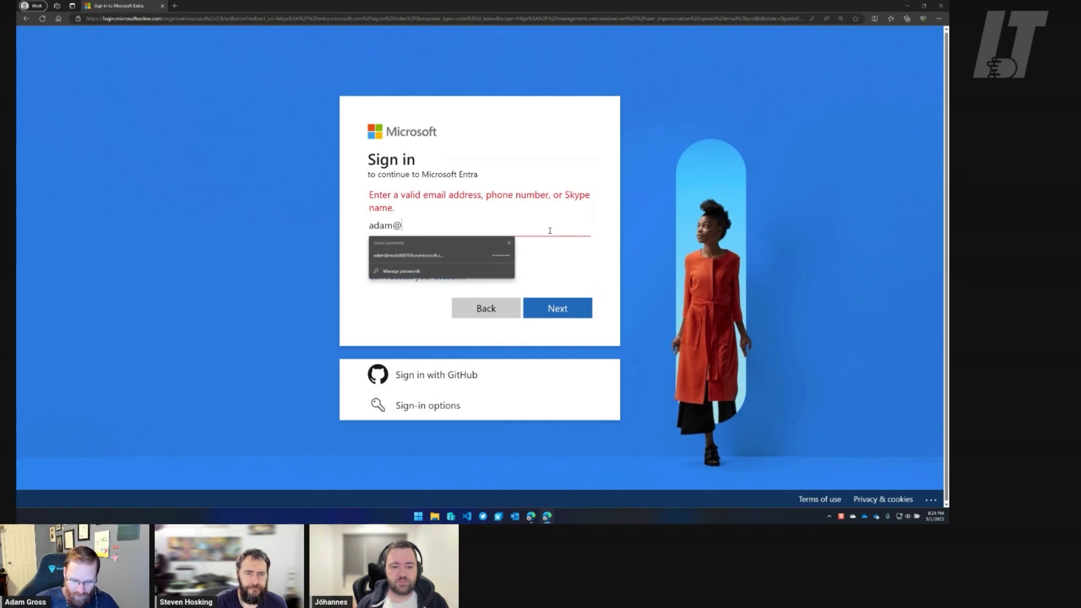
type("intune.")
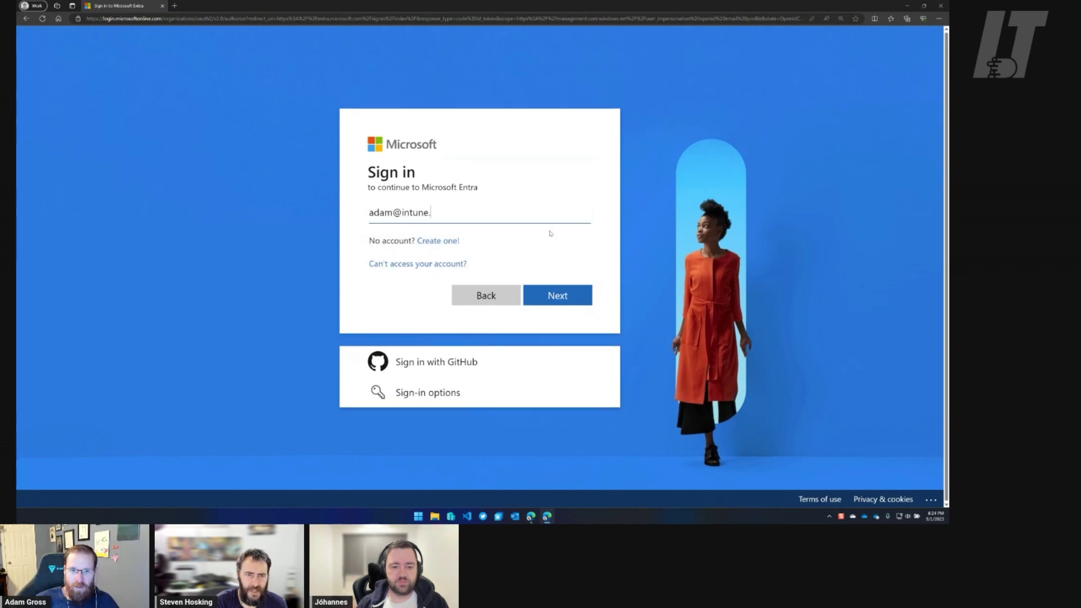
type("trainin")
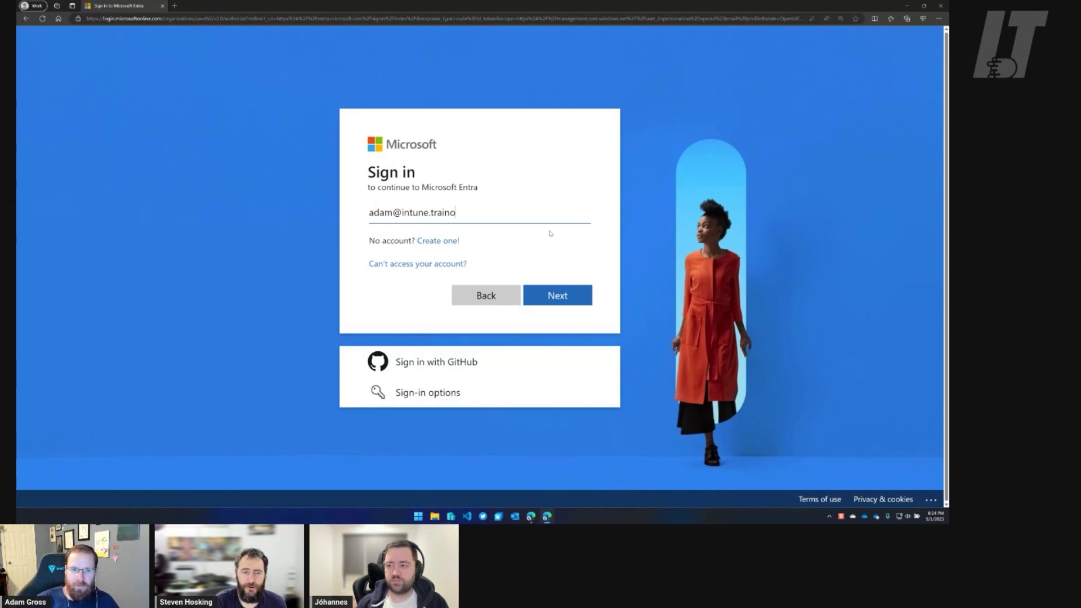
type("g")
left_click(575, 294)
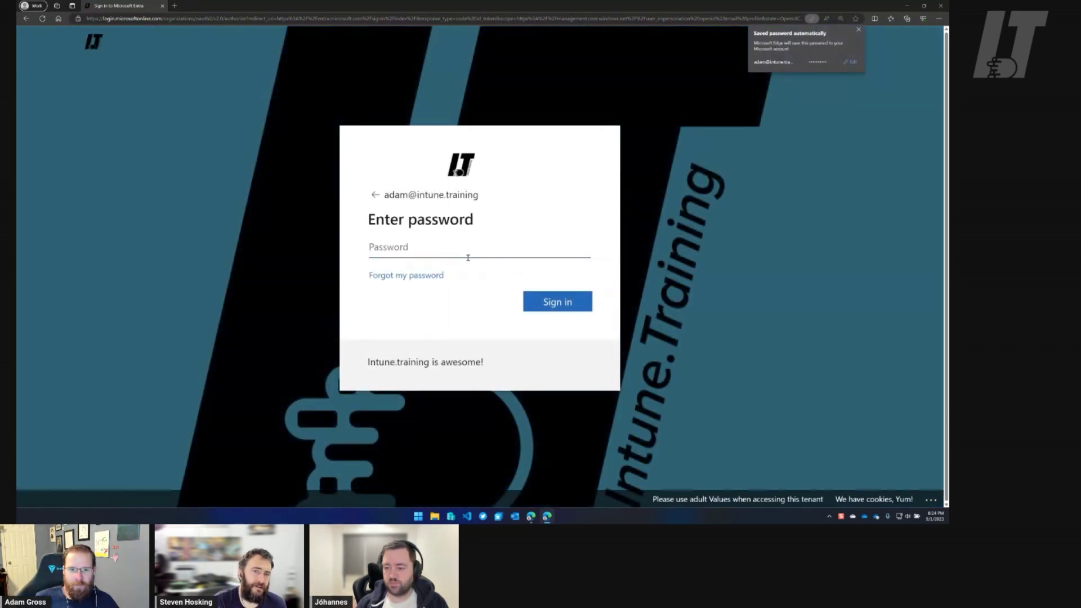
Sign in with the saved password and choose Yes to stay signed in.
left_click(469, 250)
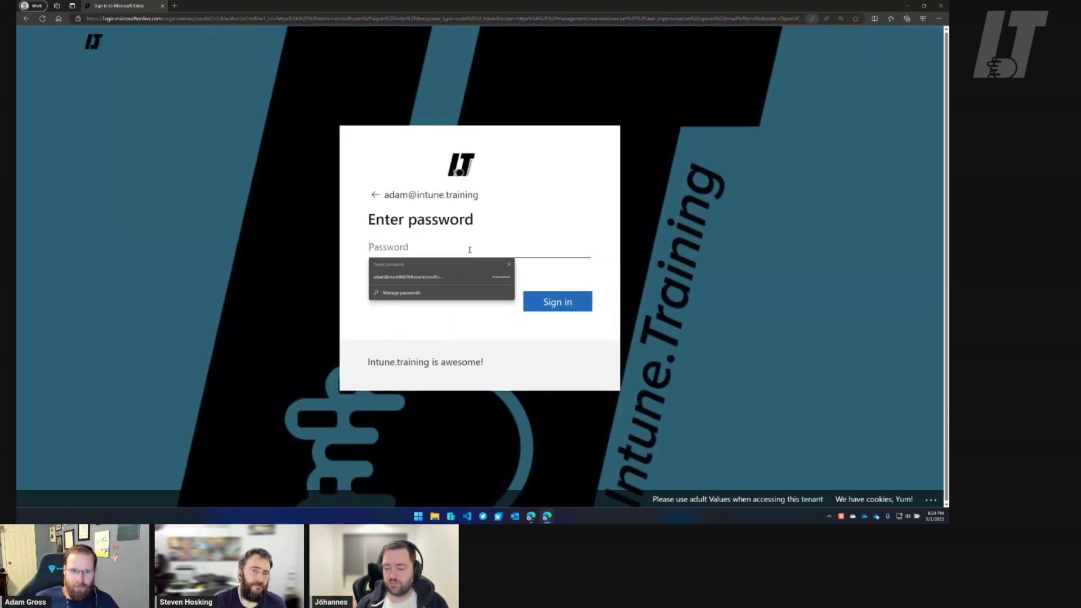
key("Down")
key("Return")
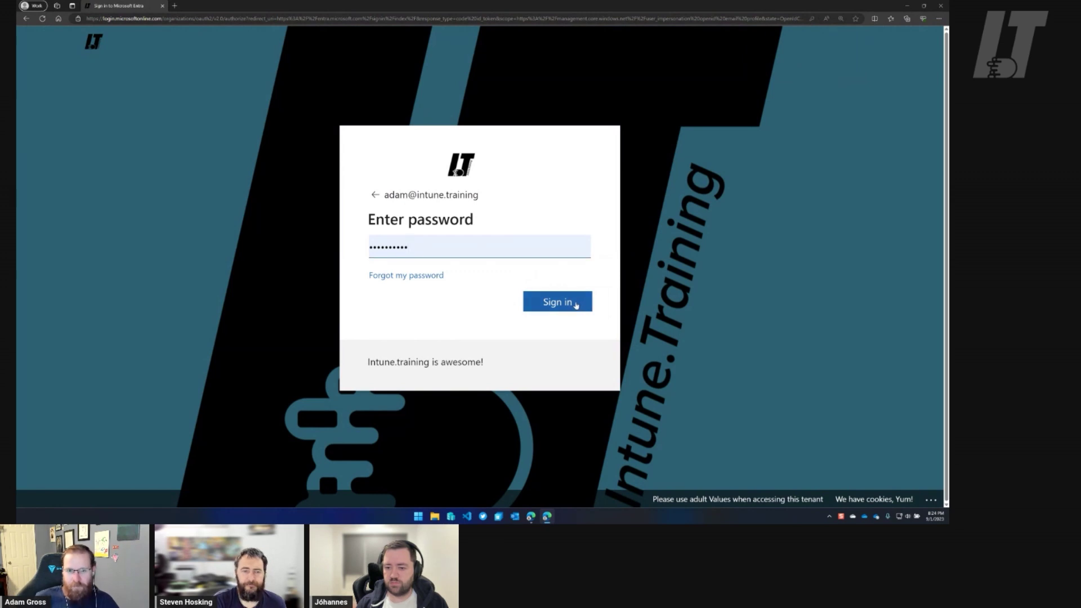
left_click(575, 305)
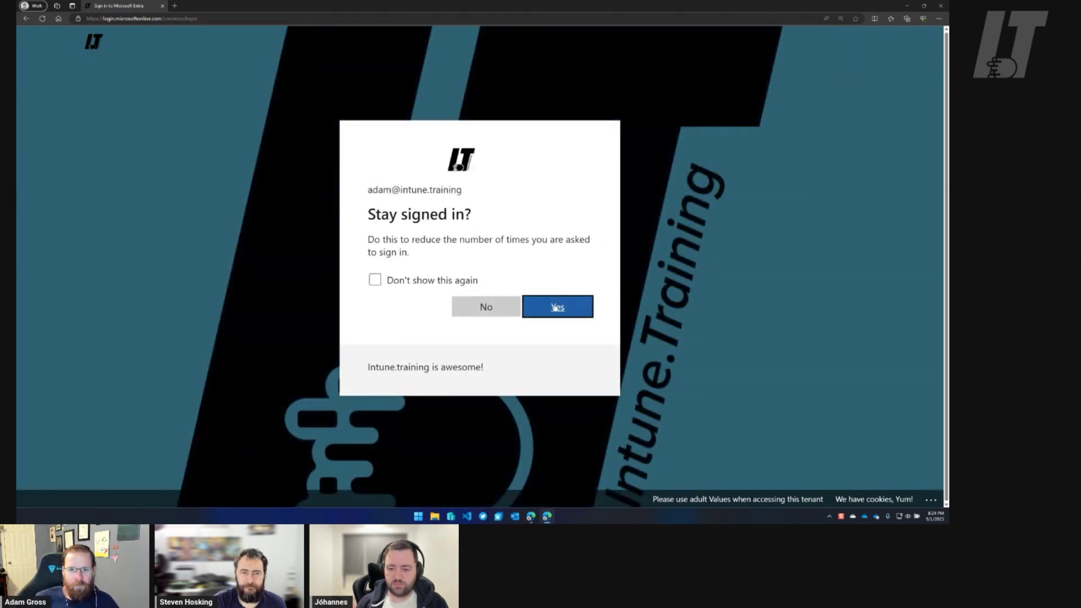
left_click(557, 307)
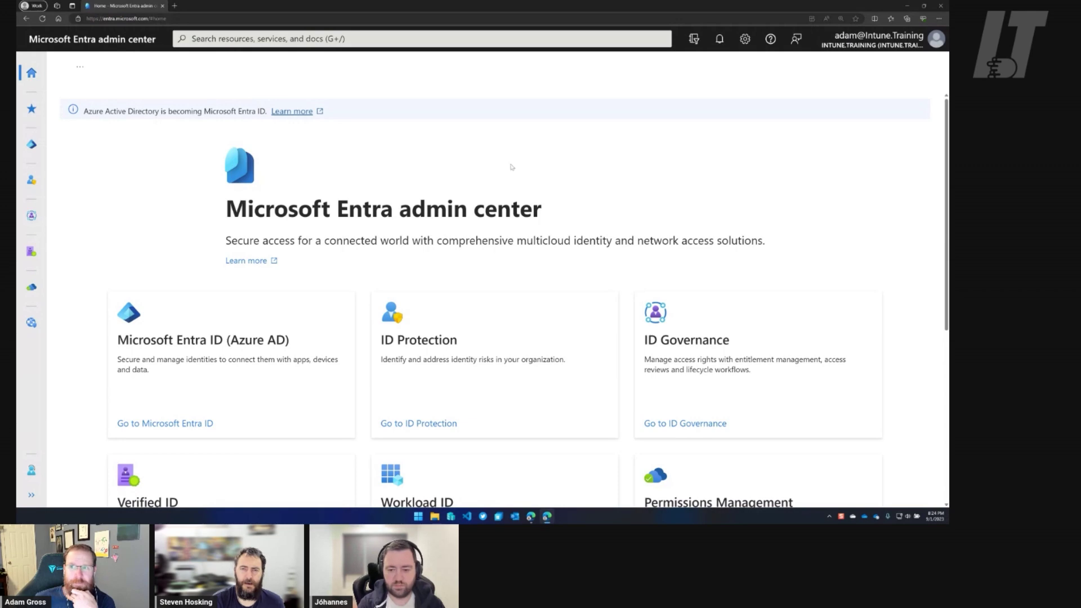
Confirm the signed-in account and open the Microsoft Entra ID tenant overview.
left_click(864, 44)
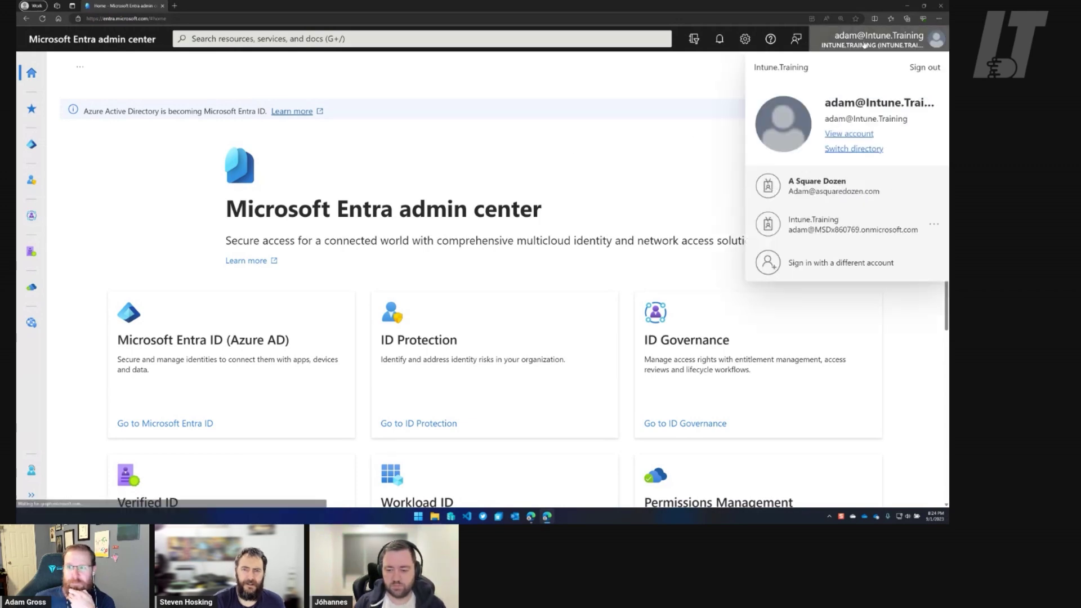
left_click(864, 45)
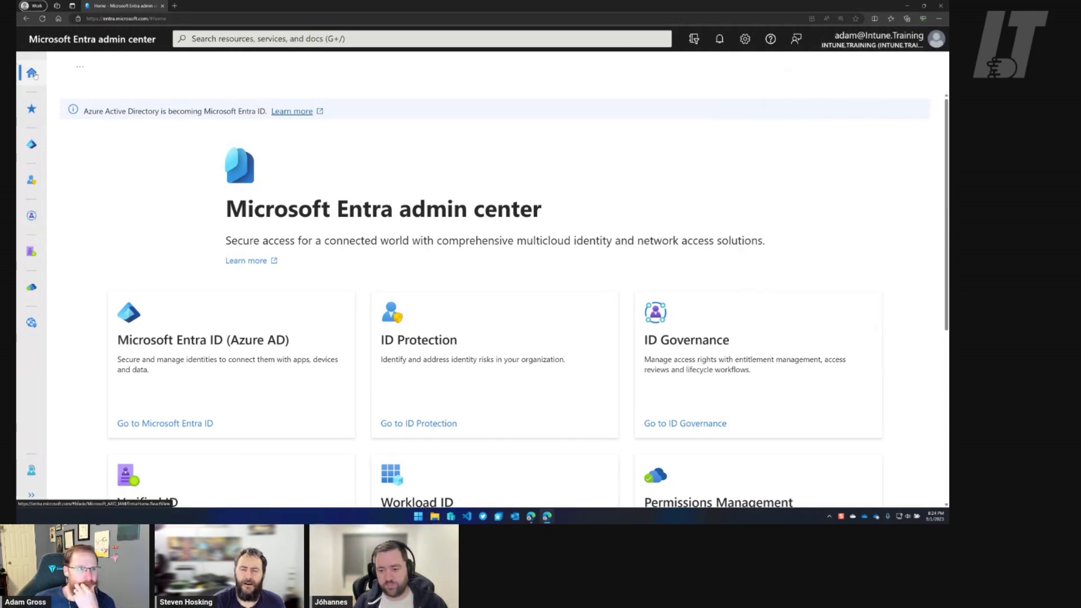
left_click(31, 494)
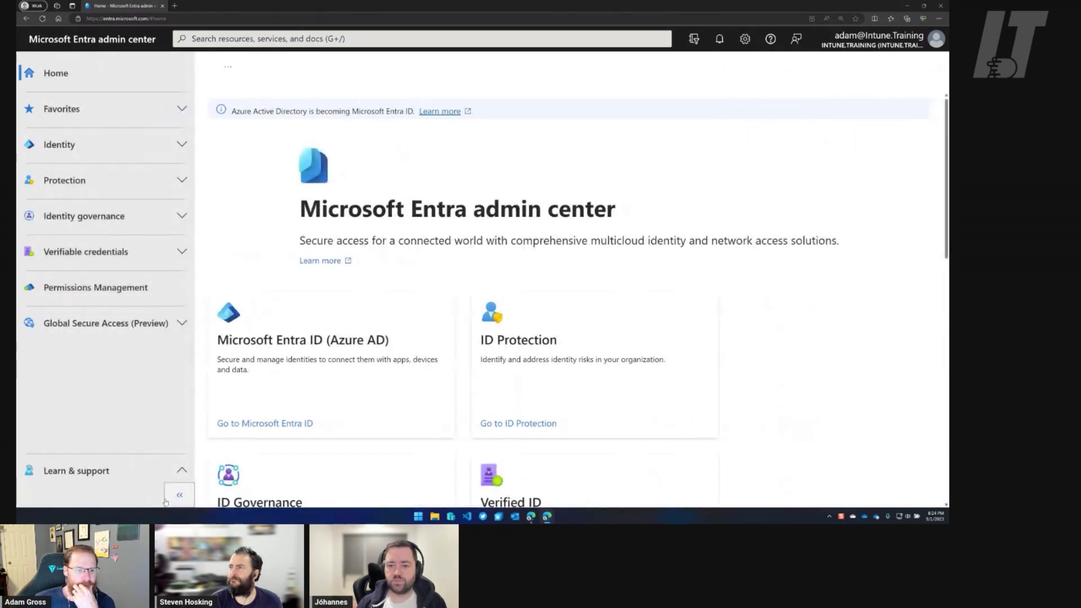
left_click(181, 496)
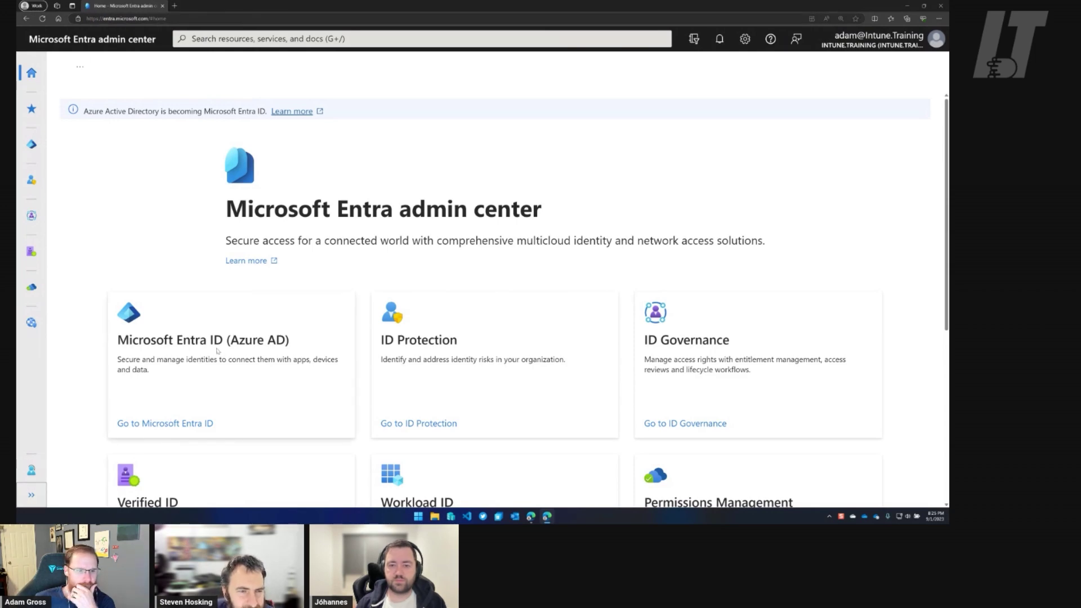
left_click(197, 424)
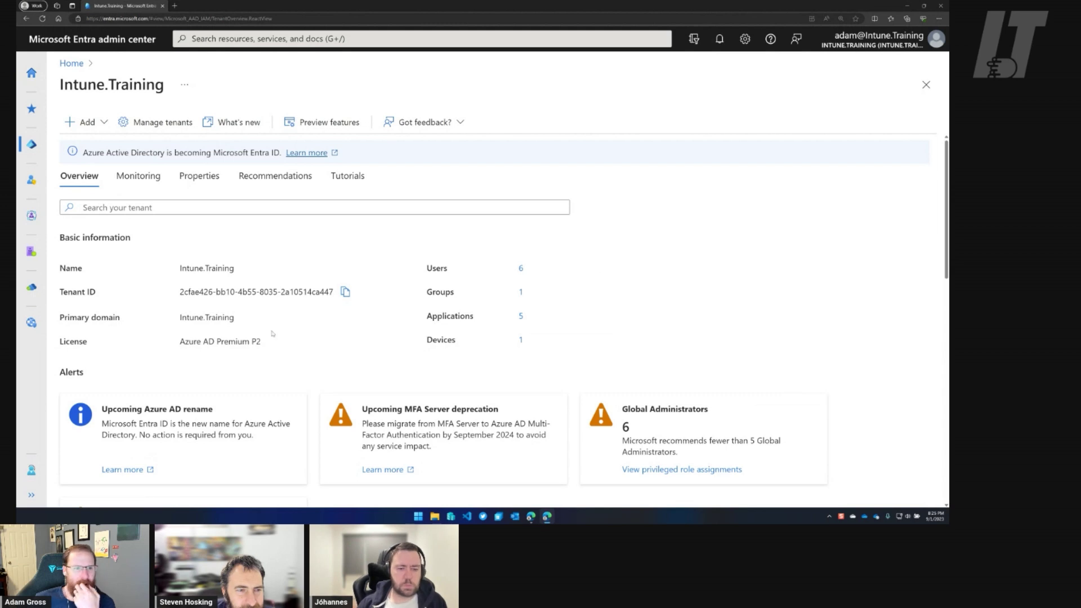
Expand the sidebar and open Identity > Users > All users, listing six users.
left_click(32, 496)
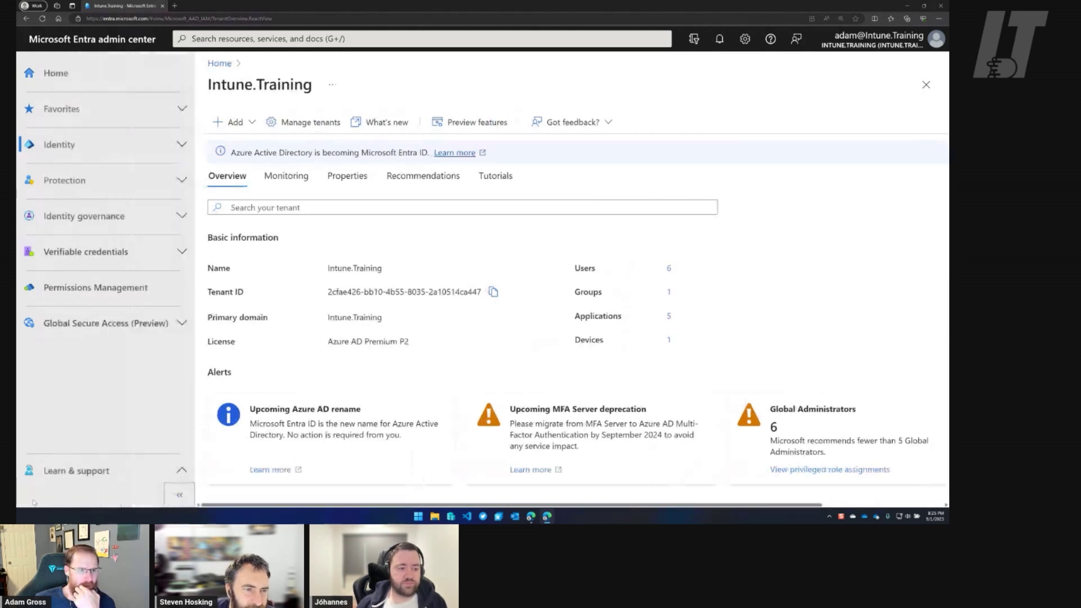
left_click(182, 147)
left_click(169, 197)
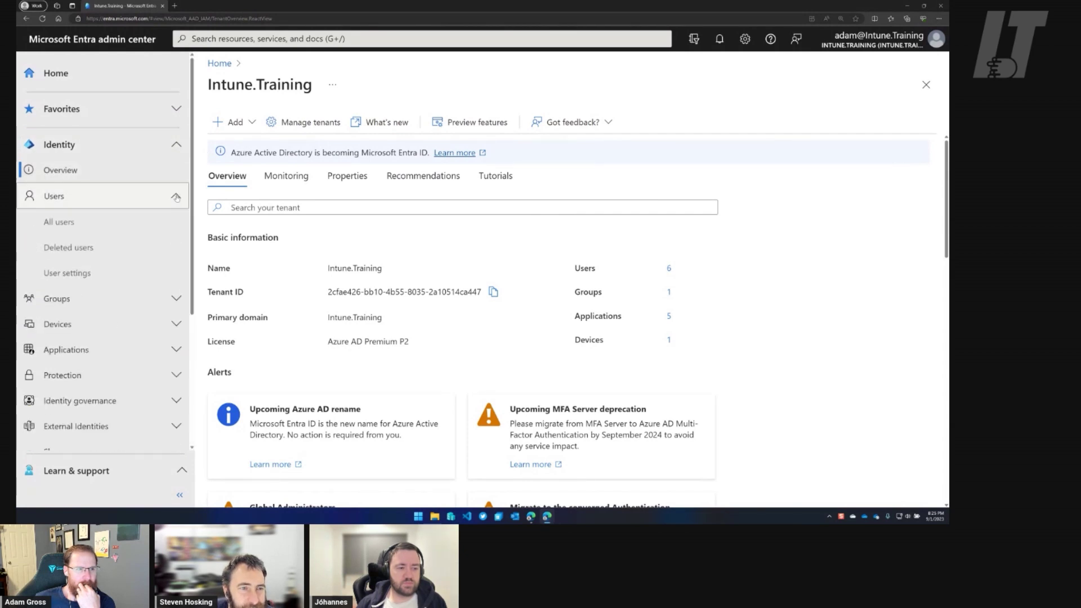
left_click(91, 226)
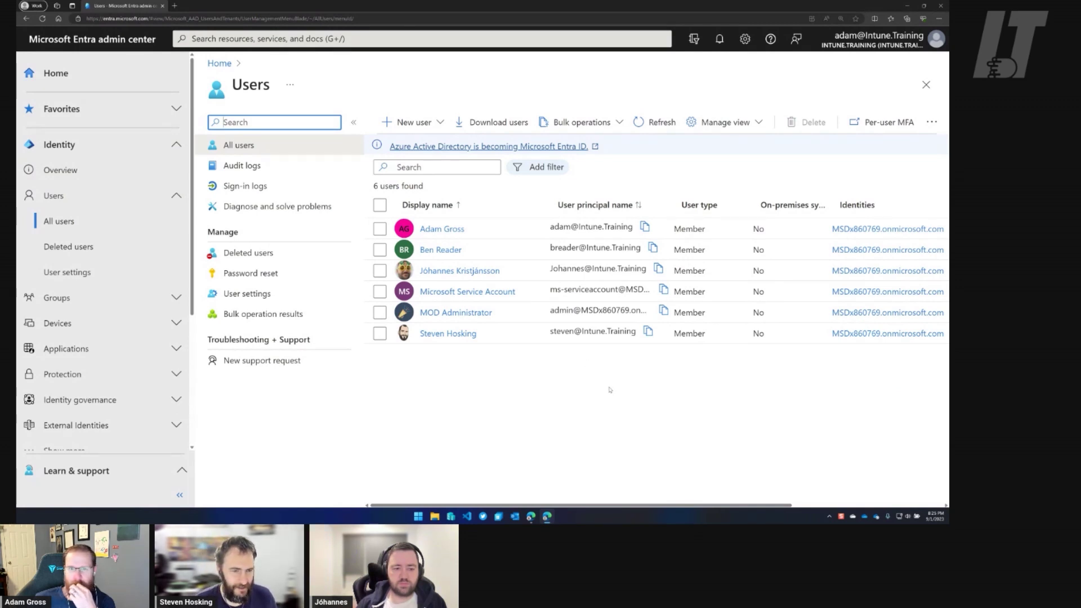
left_click(571, 394)
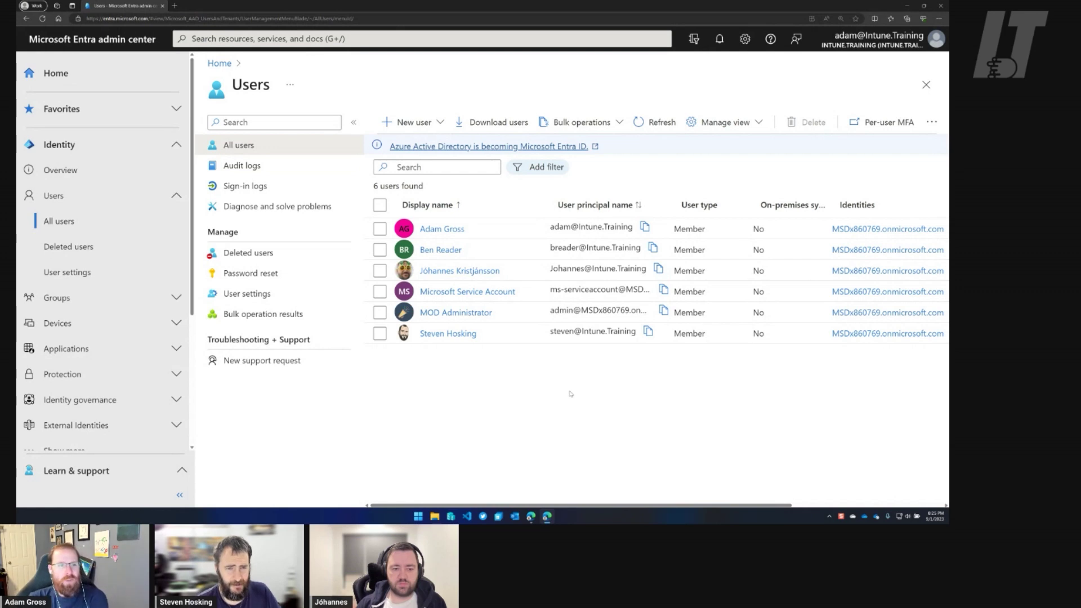